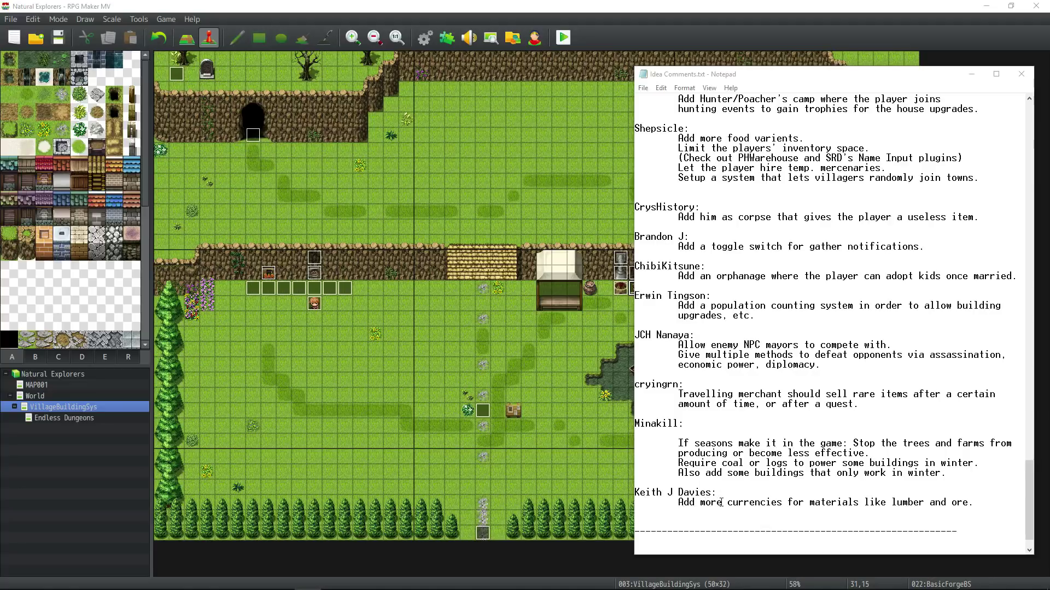
Read through the viewer suggestions in Idea Comments.txt from the end of the file to its beginning
click(932, 503)
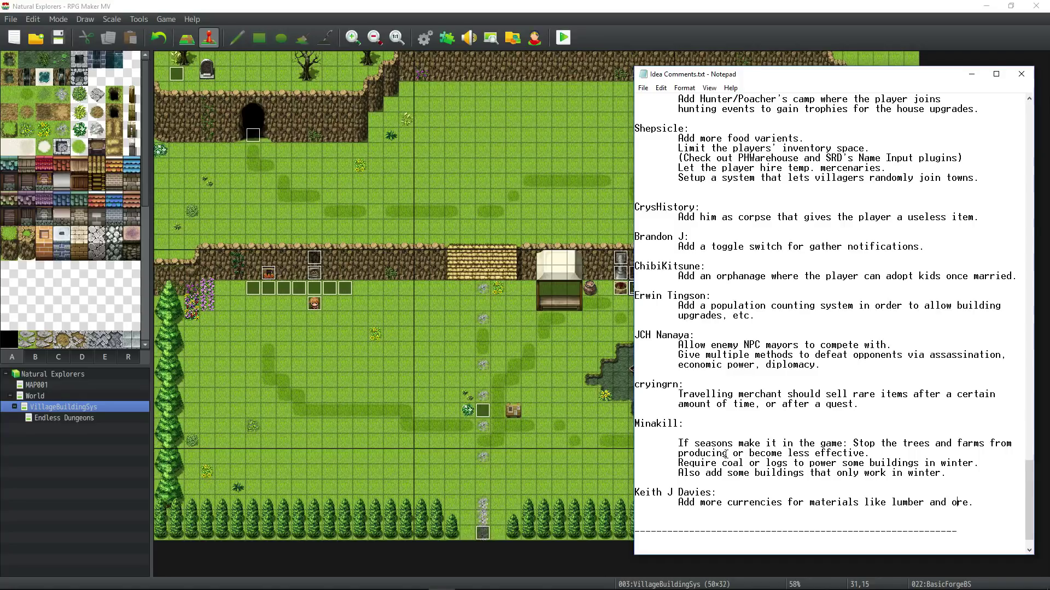
scroll(725, 453, up, 7)
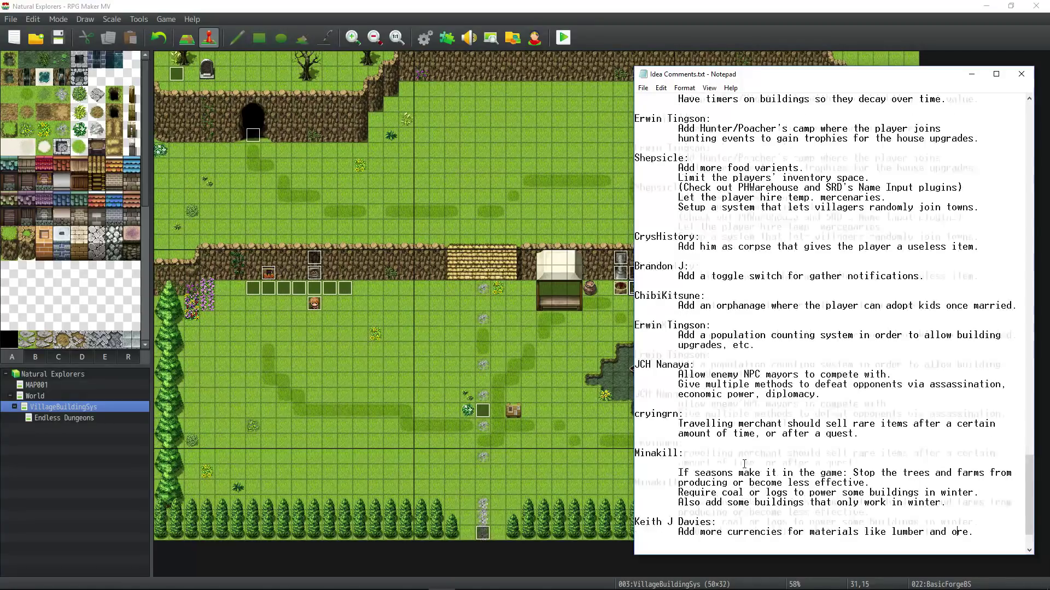
scroll(744, 464, up, 3)
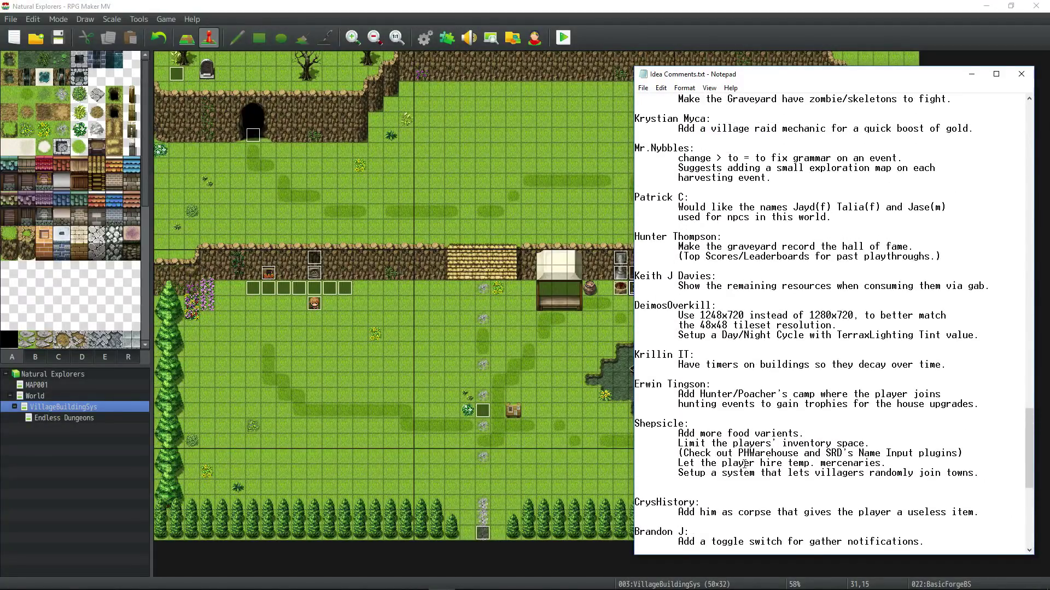
scroll(745, 464, up, 10)
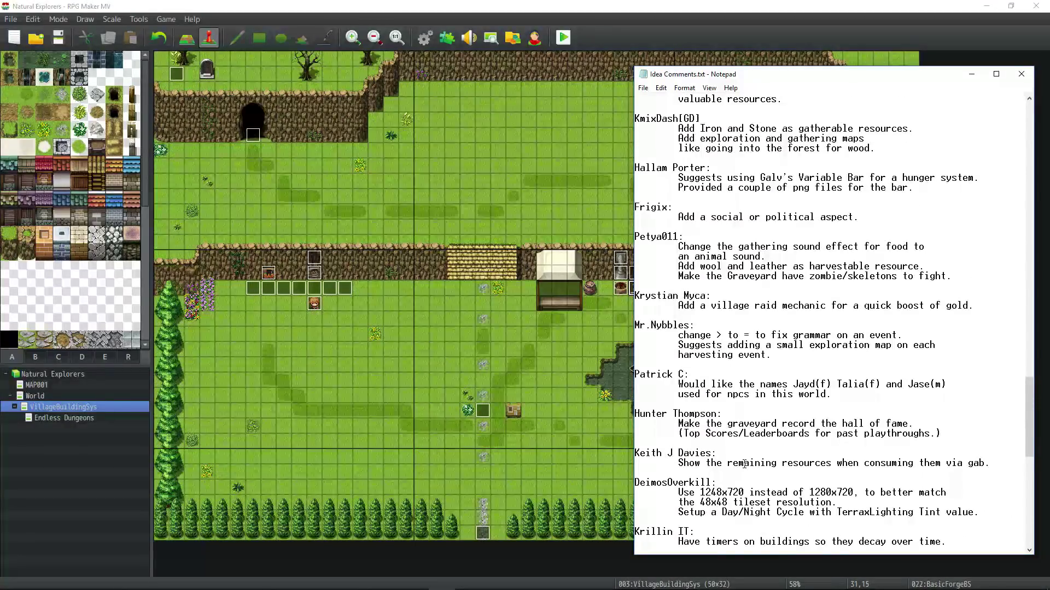
scroll(744, 464, up, 17)
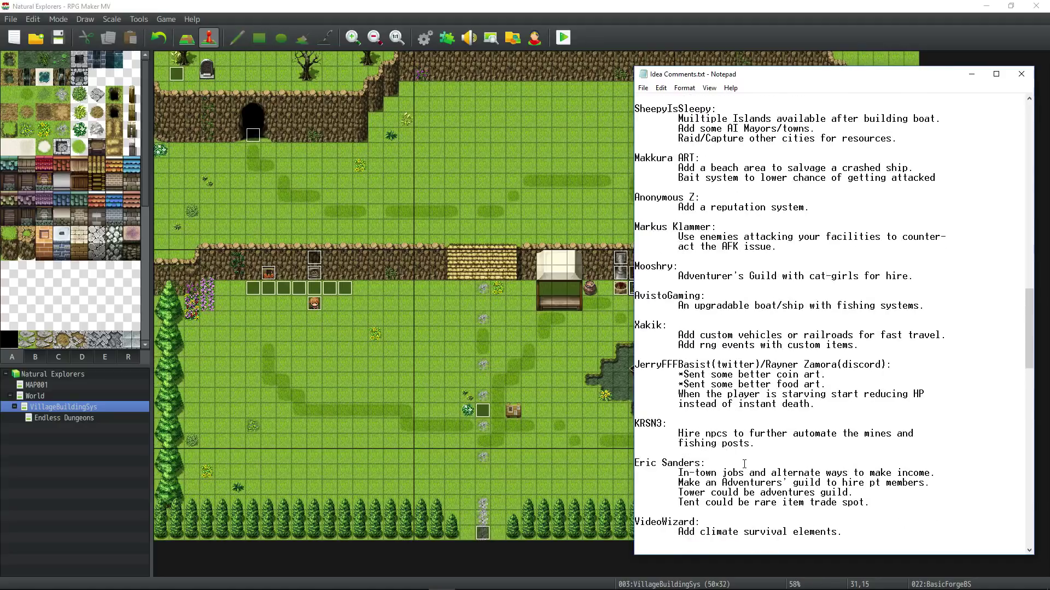
scroll(745, 465, up, 3)
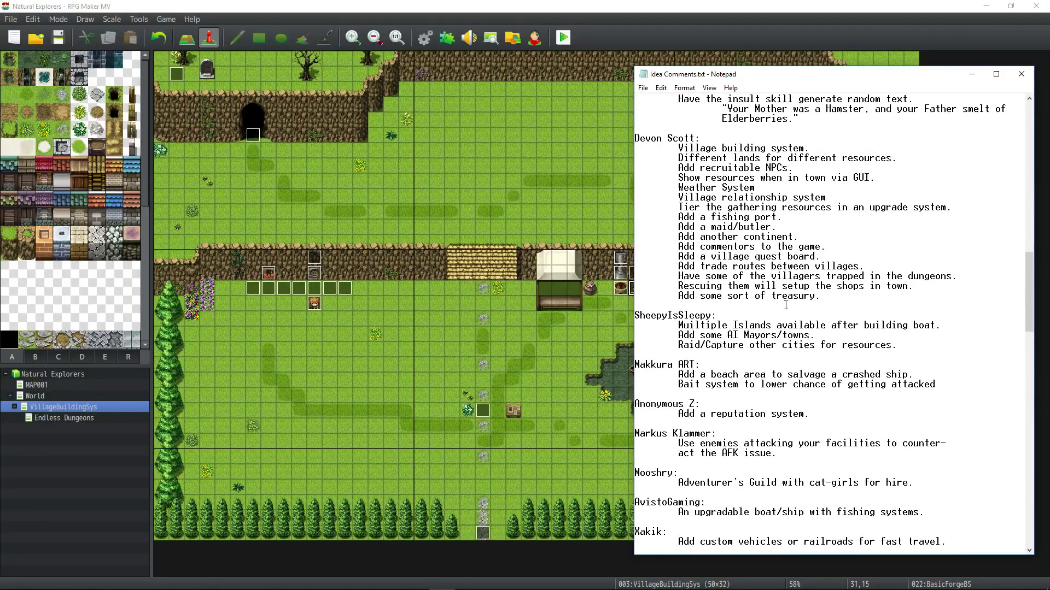
scroll(802, 297, up, 2)
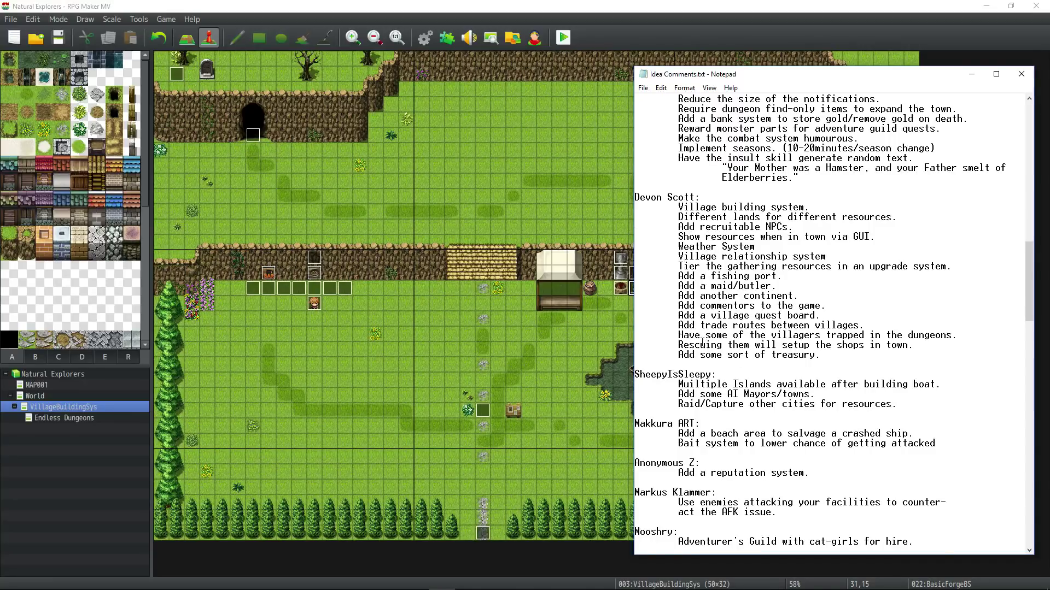
drag(728, 335, 782, 345)
click(831, 344)
click(925, 344)
drag(925, 344, 816, 335)
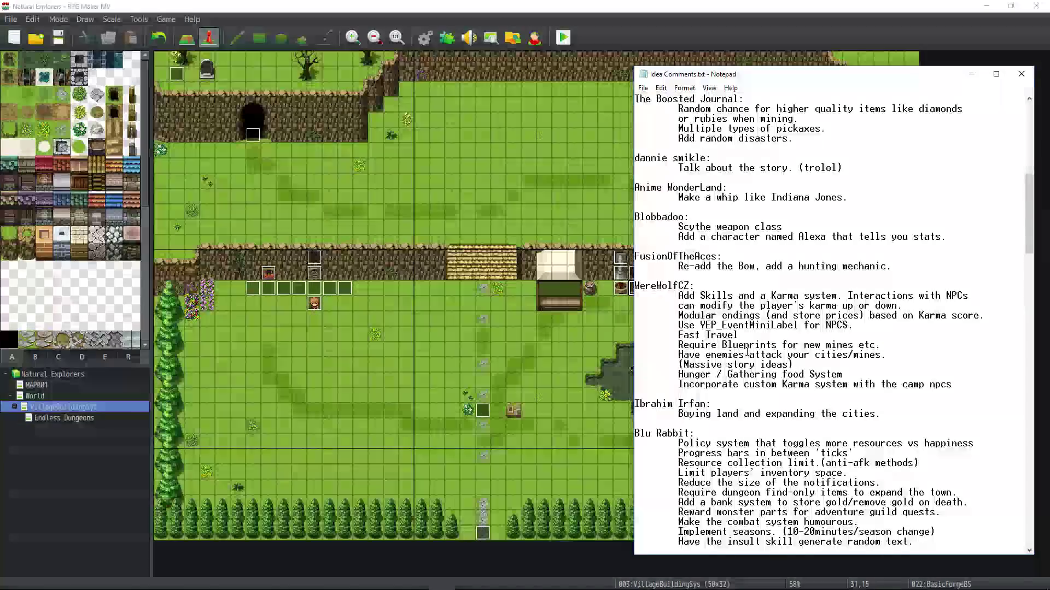
scroll(747, 352, up, 14)
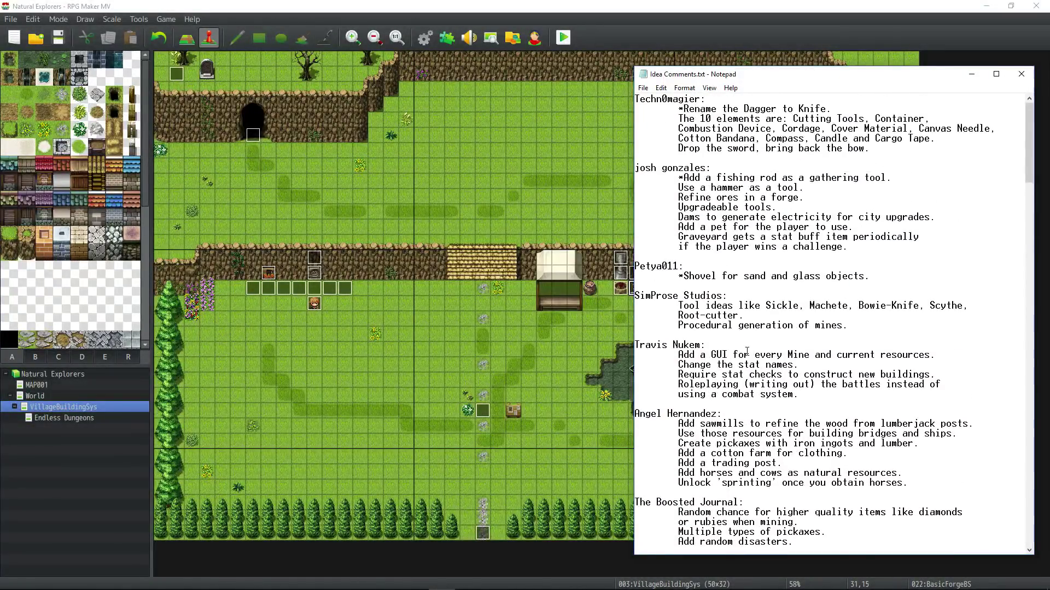
click(971, 74)
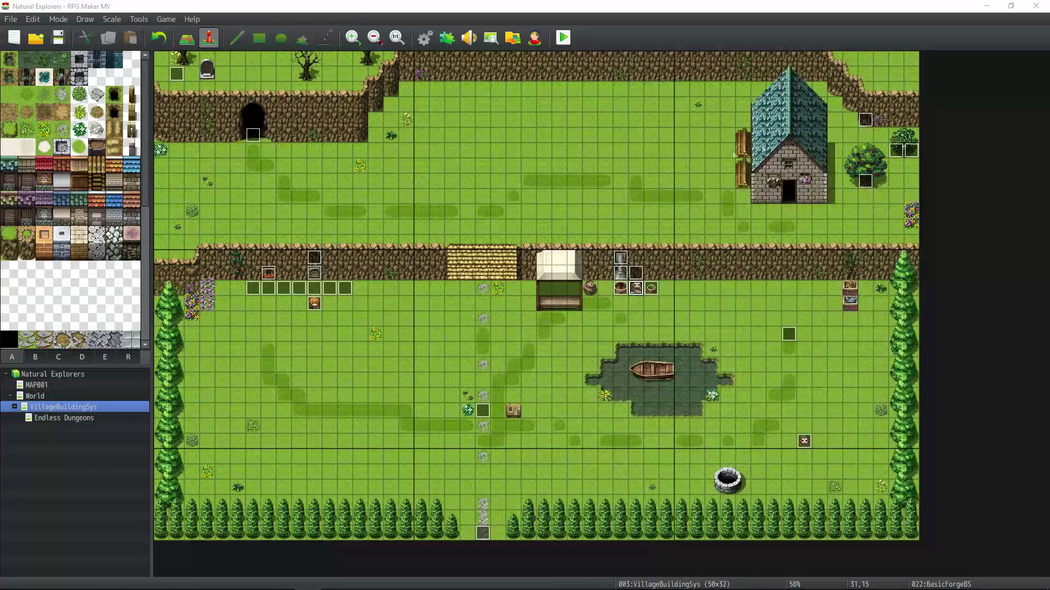
Save the Natural Explorers project and start a new game in a playtest
click(60, 37)
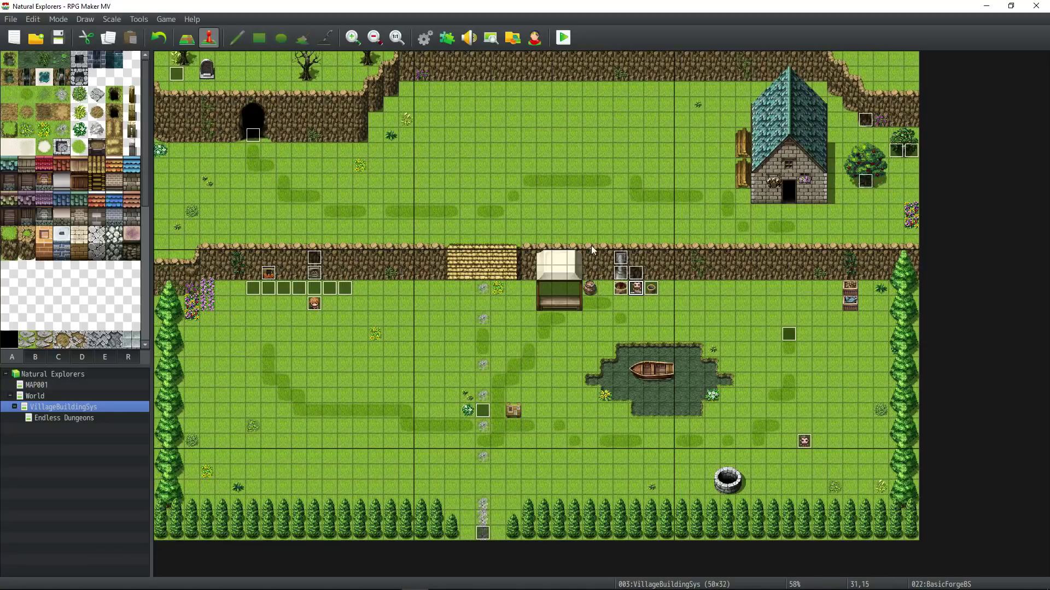
click(568, 42)
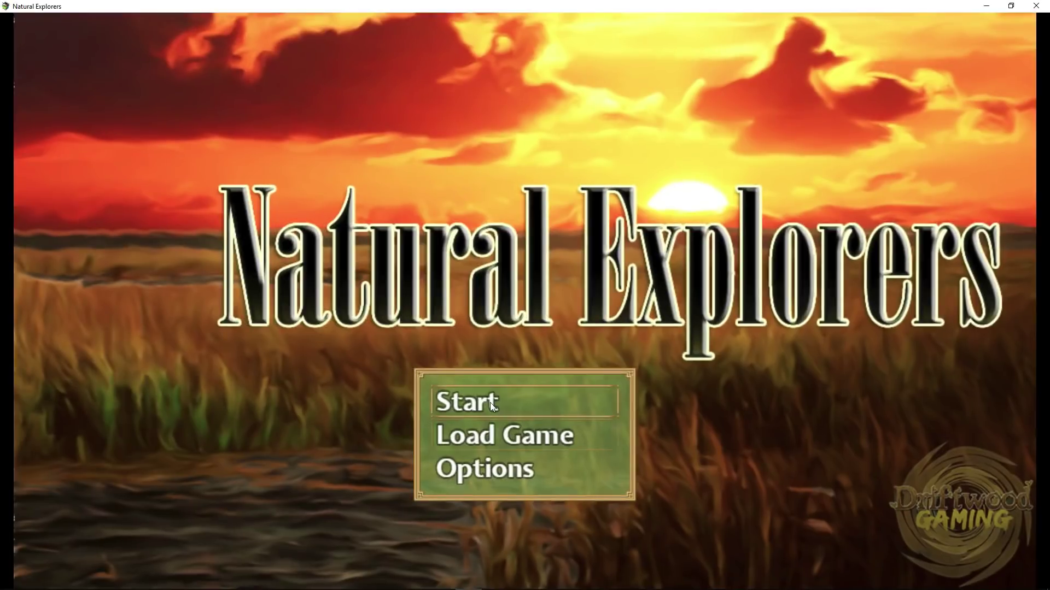
click(490, 401)
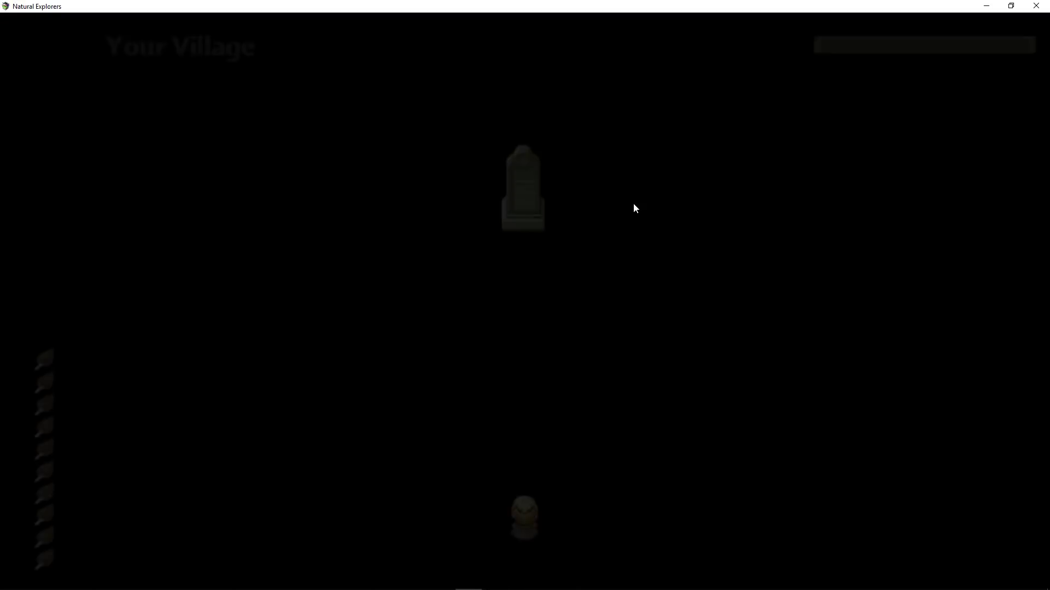
Walk the character to the Blacksmith near the well and pay him 1,000Ç to set up a basic forge
key(Up)
key(Right)
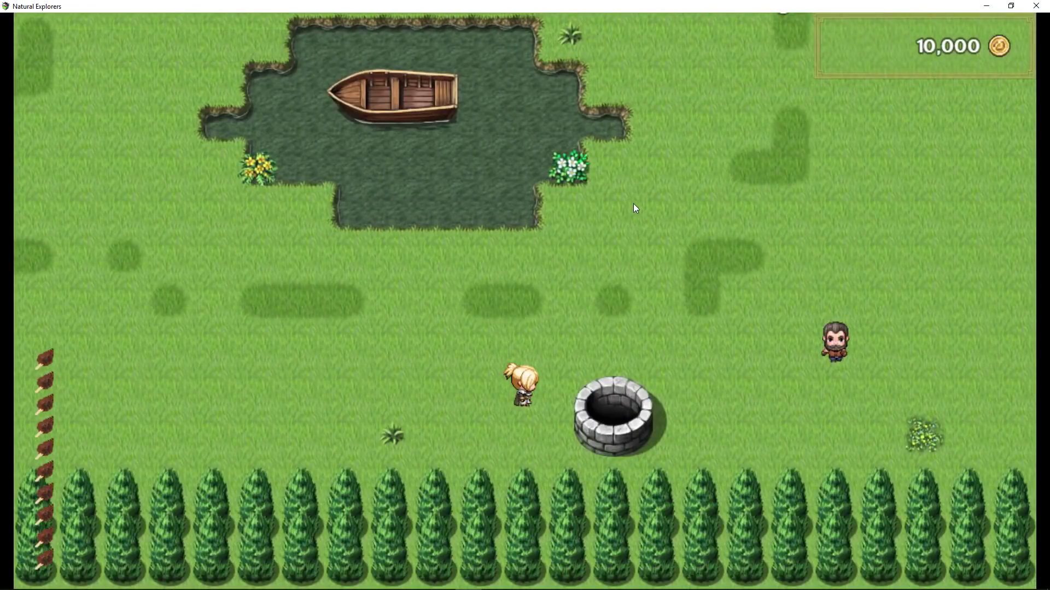
key(Up)
key(Right)
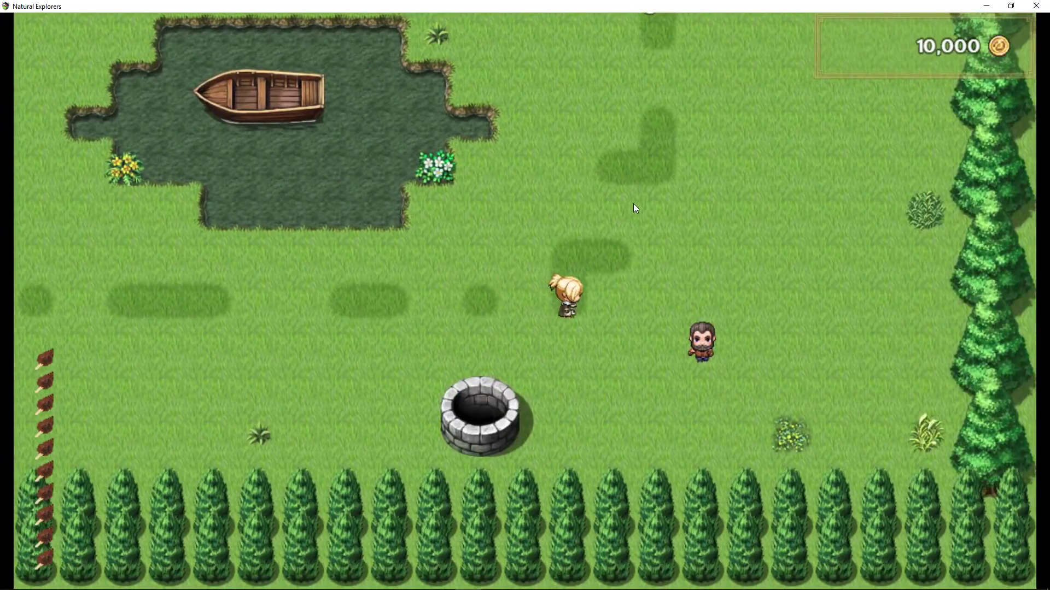
key(Down)
key(Right)
key(Return)
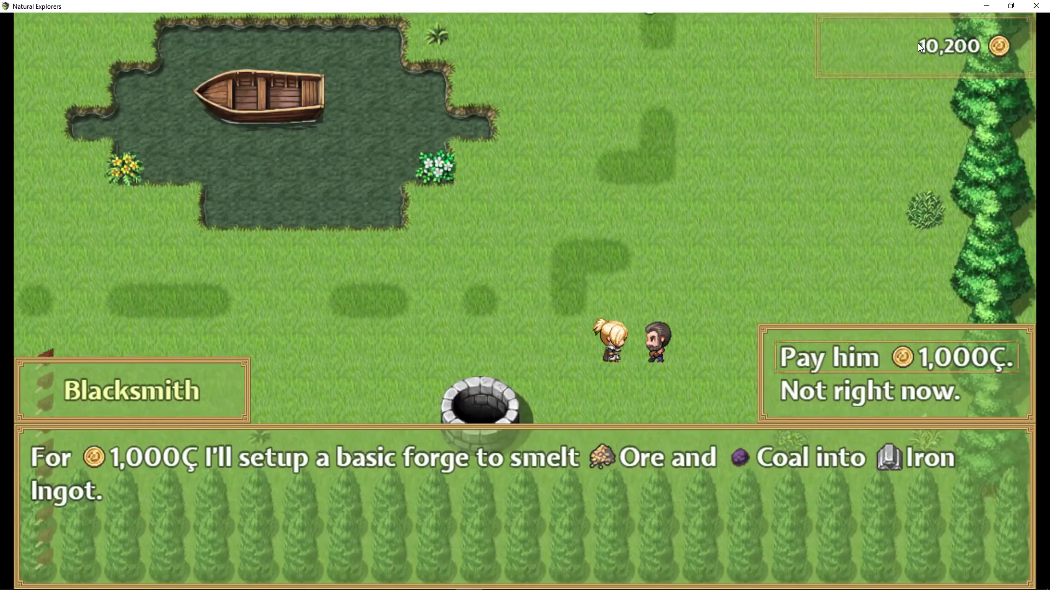
key(Return)
key(Return)
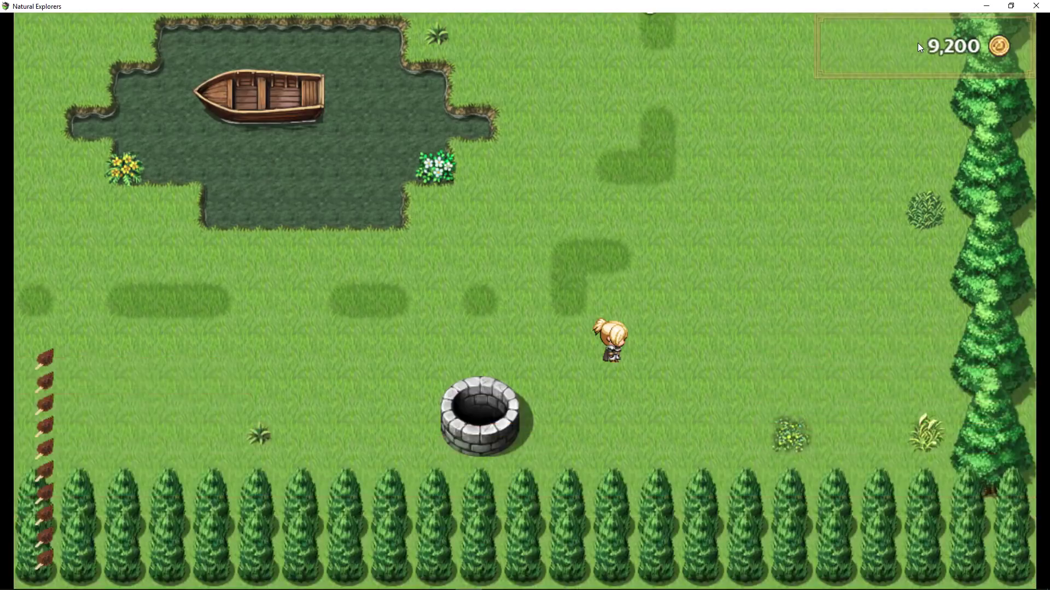
Walk the character north past the pond and stand in front of the blacksmith's anvil at the new forge
key(Up)
key(Left)
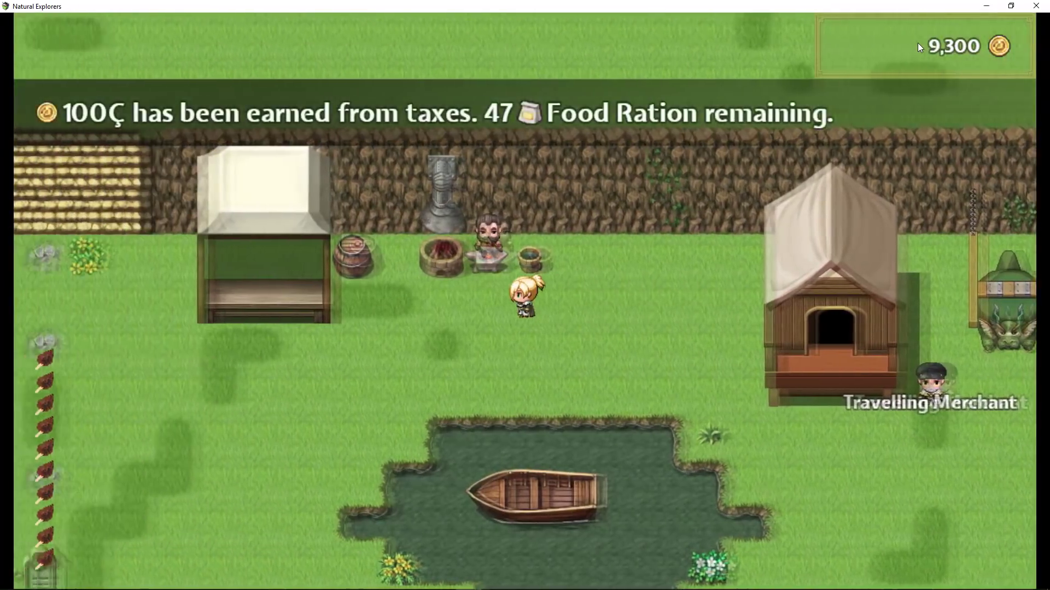
key(Right)
key(Up)
key(Down)
key(Left)
key(Up)
key(Down)
key(Right)
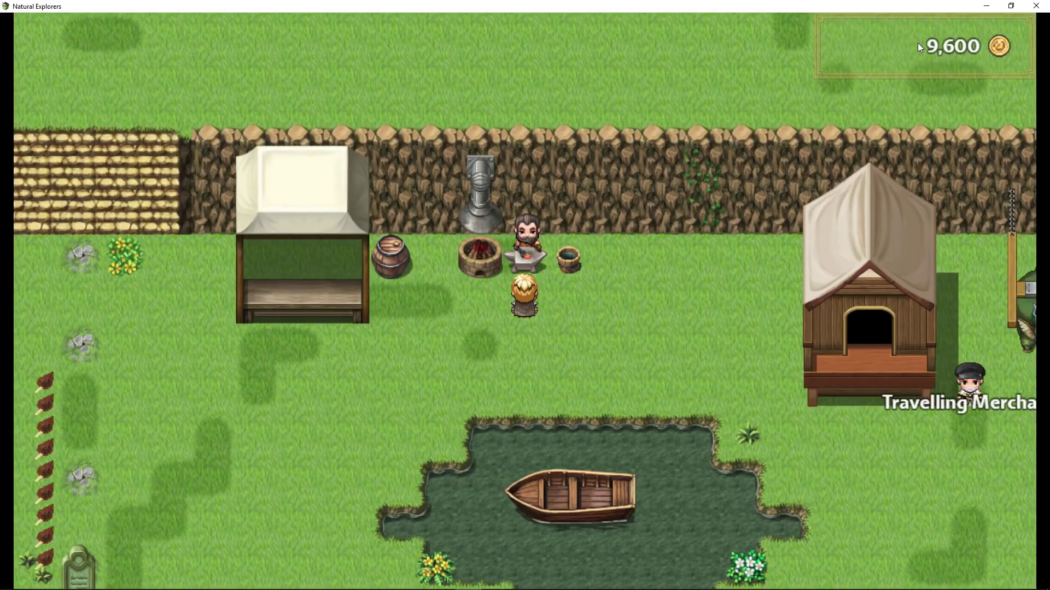
key(Left)
key(Right)
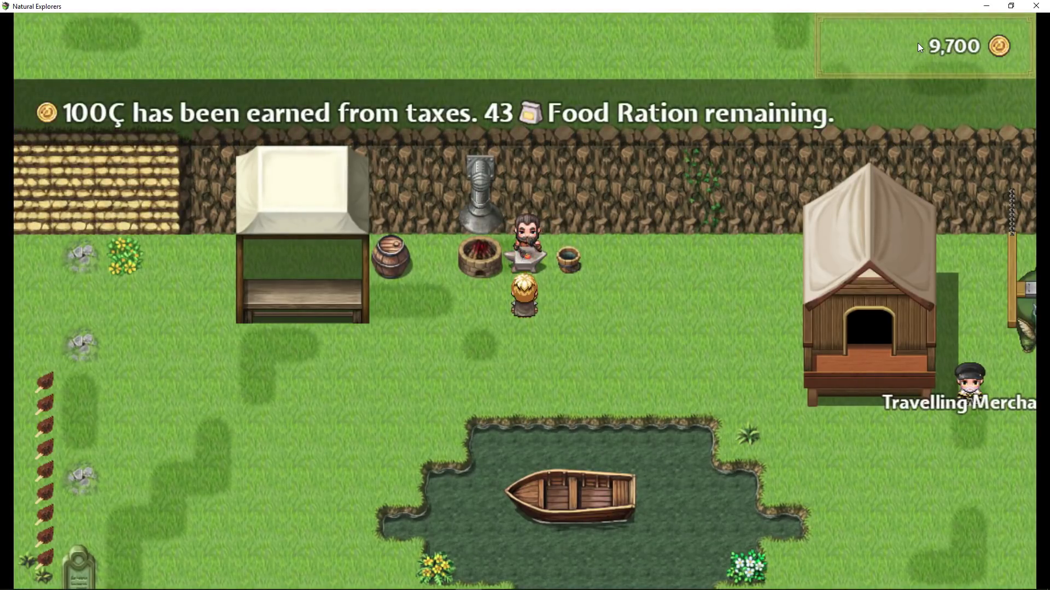
Talk to the Blacksmith at the forge and decline smelting with "Not right now."
key(Return)
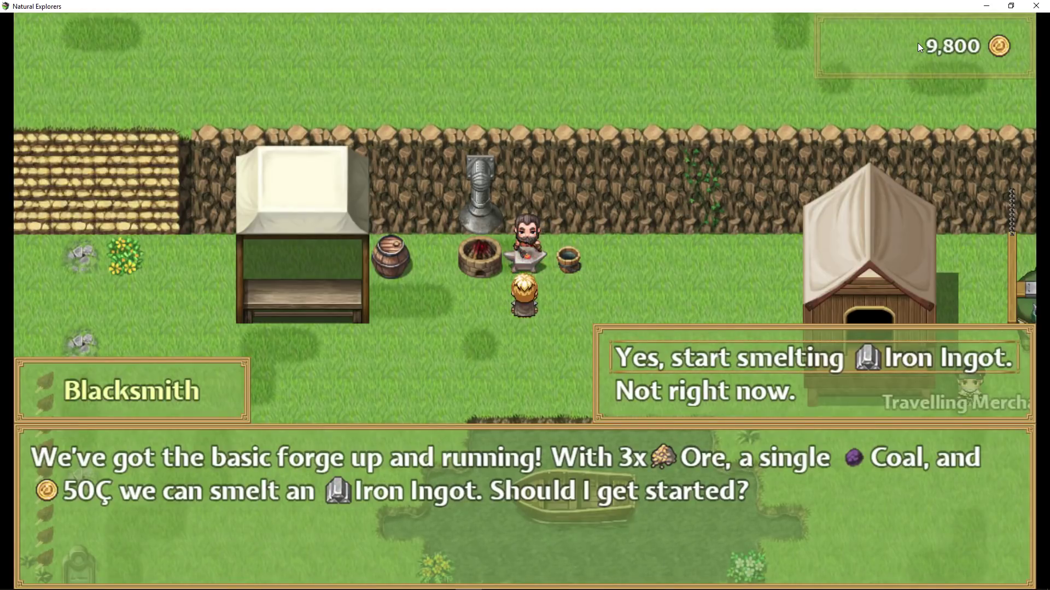
key(Down)
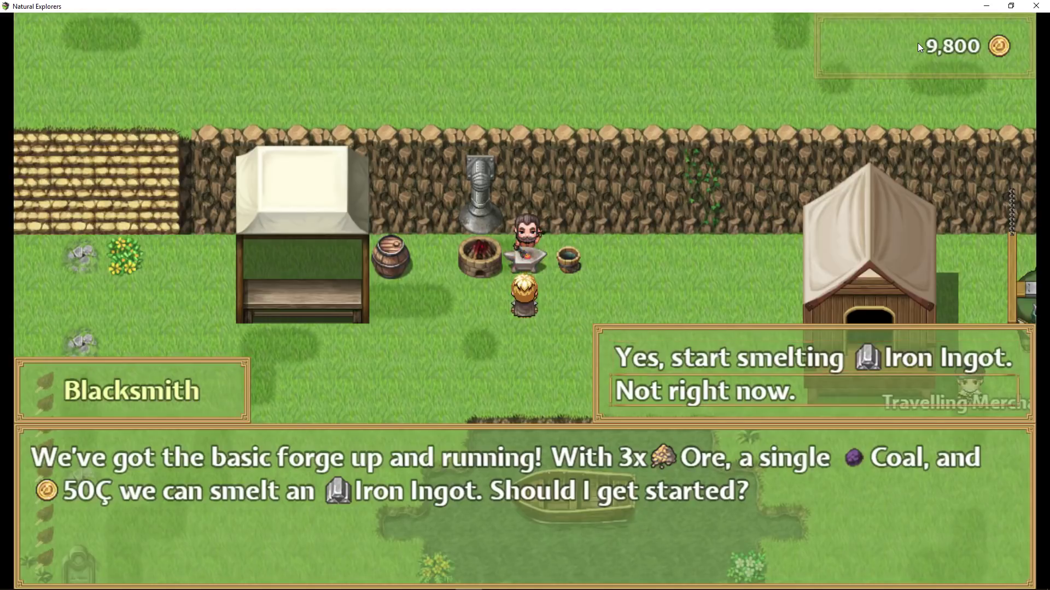
key(Return)
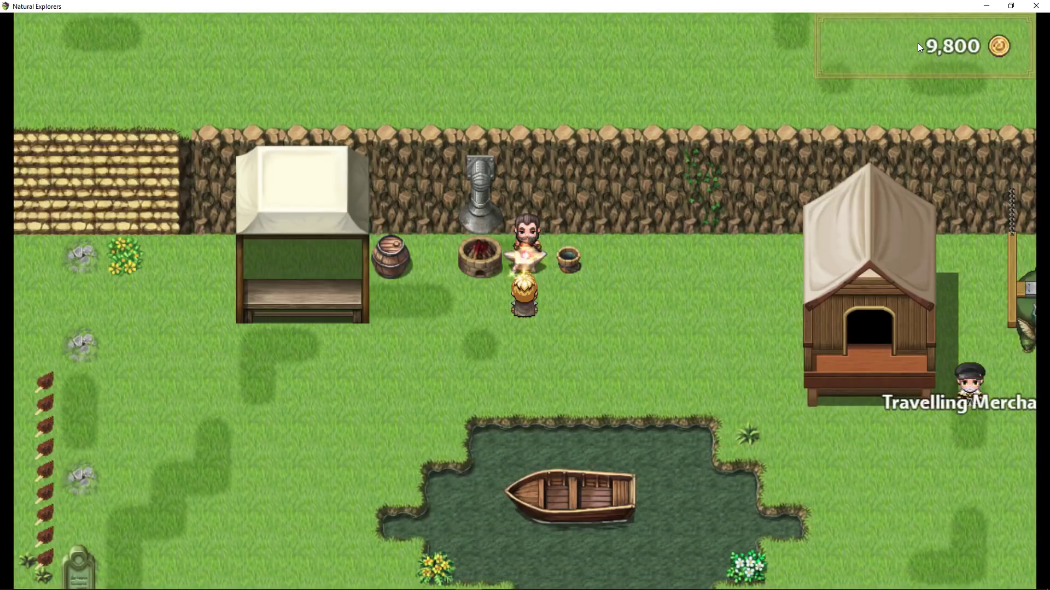
Talk to the Blacksmith again and try to start smelting Iron Ingots without any supplies bought
key(Return)
key(Return)
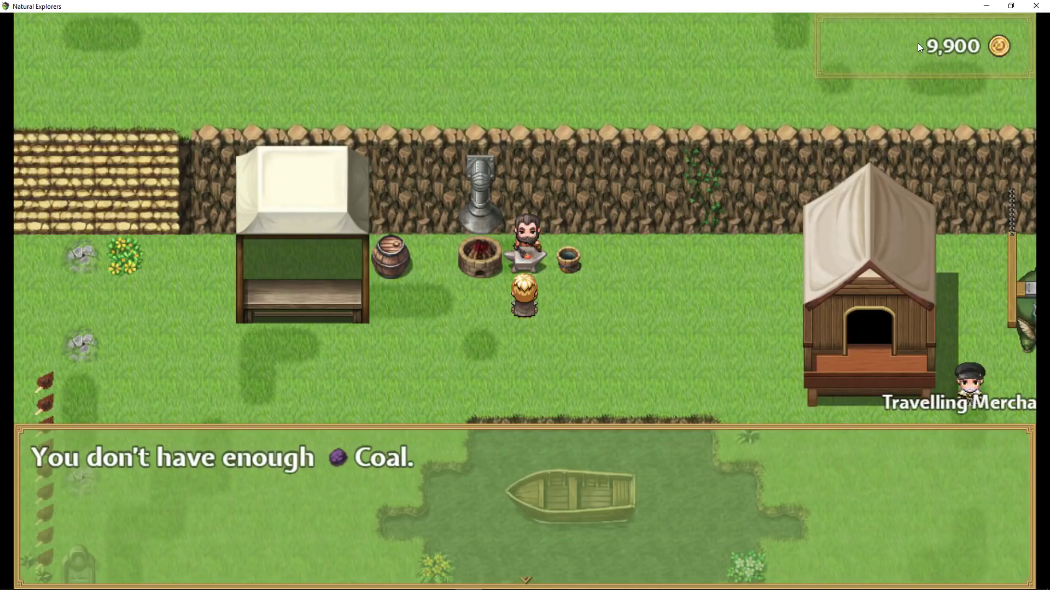
key(Return)
Walk the character east to the Travelling Merchant beside the tent-roofed hut and talk to him
key(Right)
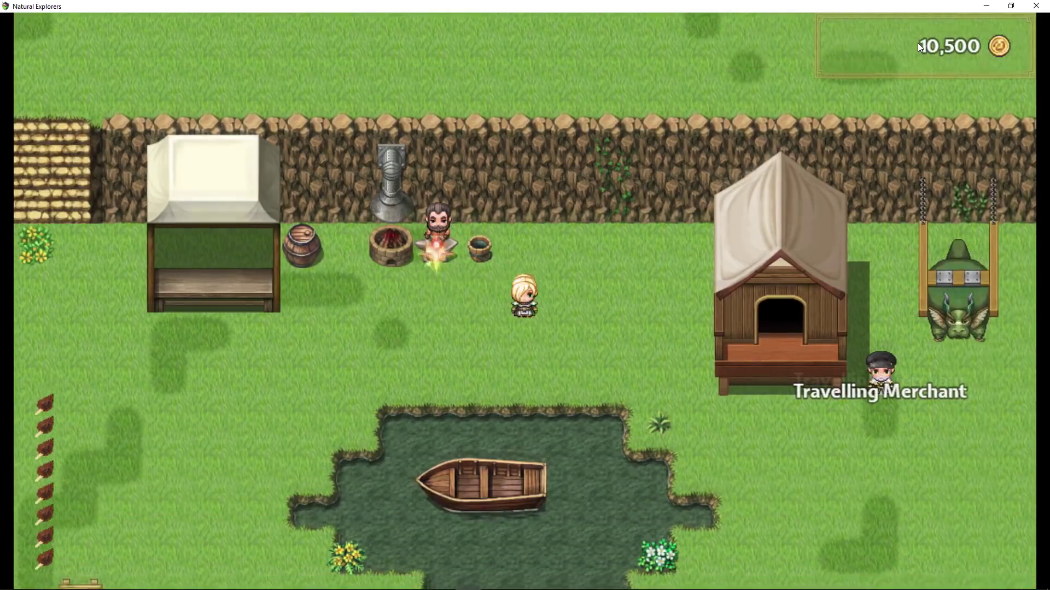
key(Down)
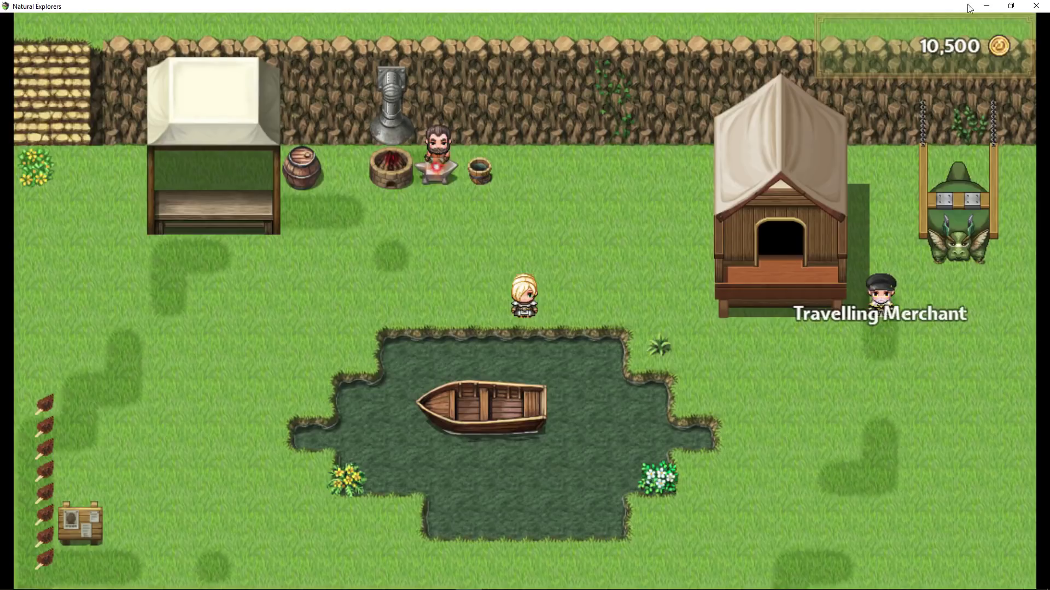
key(Right)
key(Left)
key(Up)
key(Right)
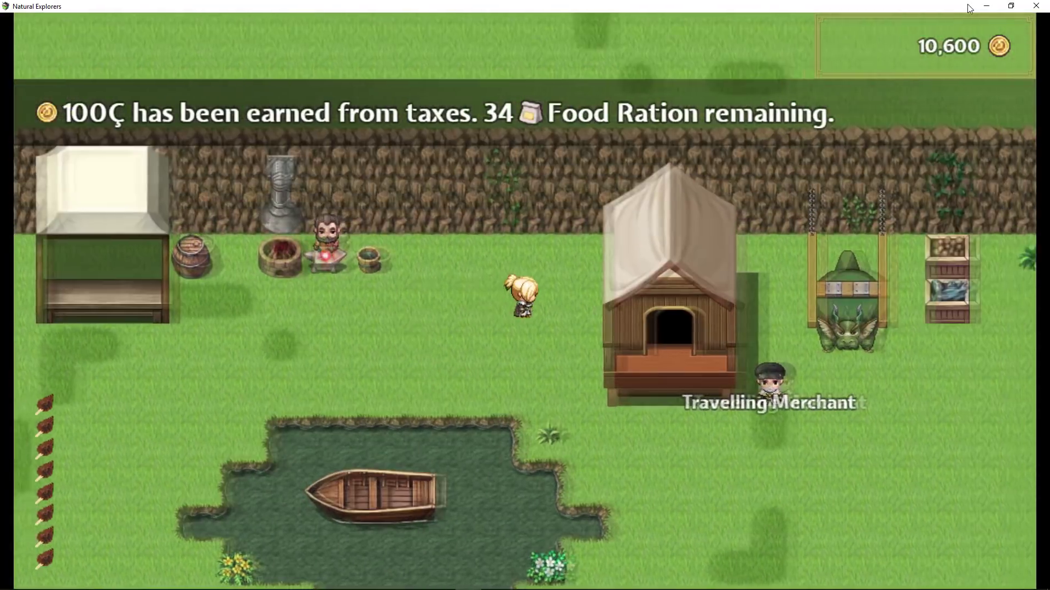
key(Down)
key(Right)
key(Up)
key(Return)
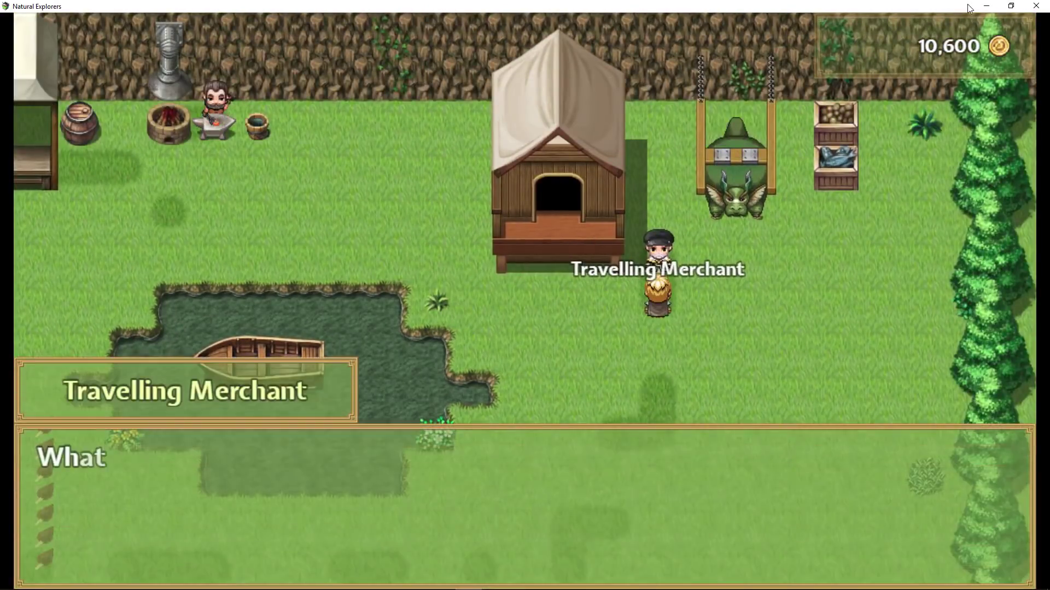
Buy 10 Coal from the Travelling Merchant and leave the shop
key(Return)
key(Return)
key(Down)
key(Down)
key(Return)
key(Up)
key(Left)
key(Return)
key(Escape)
Try to start smelting Iron Ingots at the Blacksmith's forge with only the purchased Coal
key(Return)
key(Return)
key(Return)
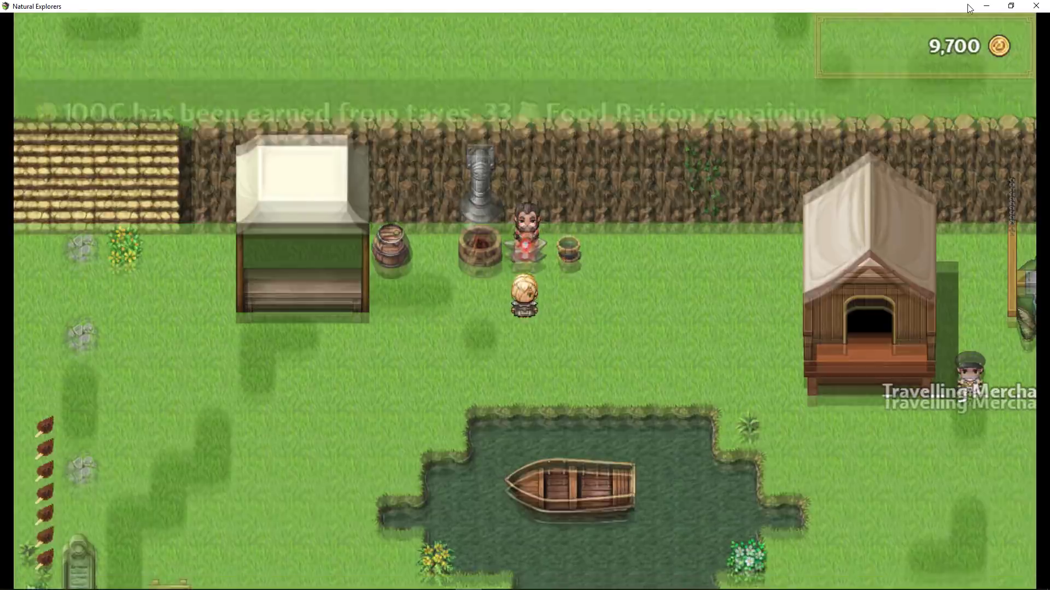
Return to the Travelling Merchant and buy 30 Ore, then leave the shop
key(Down)
key(Right)
key(Up)
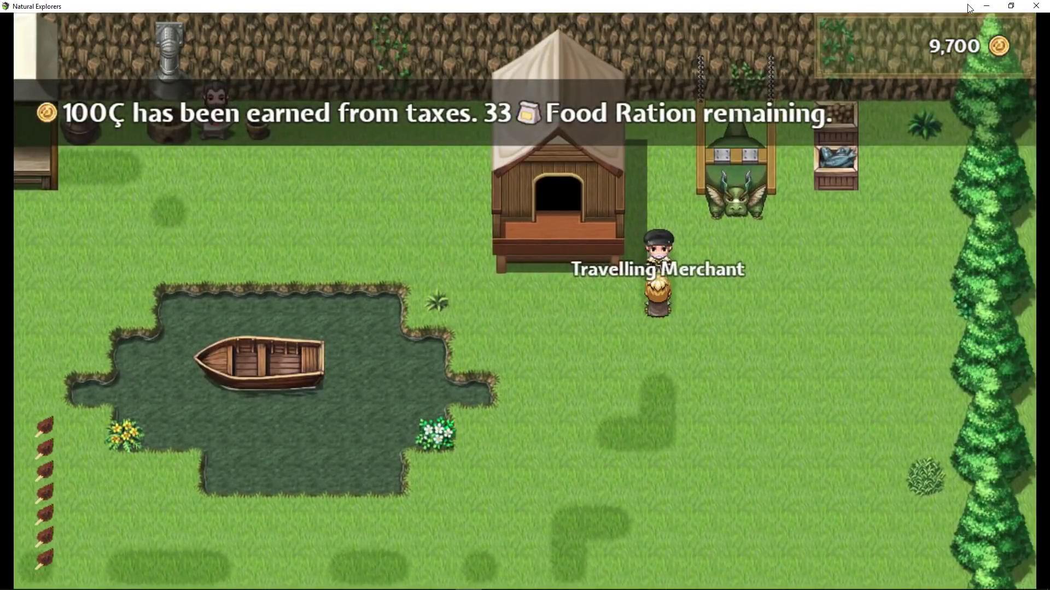
key(Return)
key(Up)
key(Up)
key(Left)
key(Return)
key(Escape)
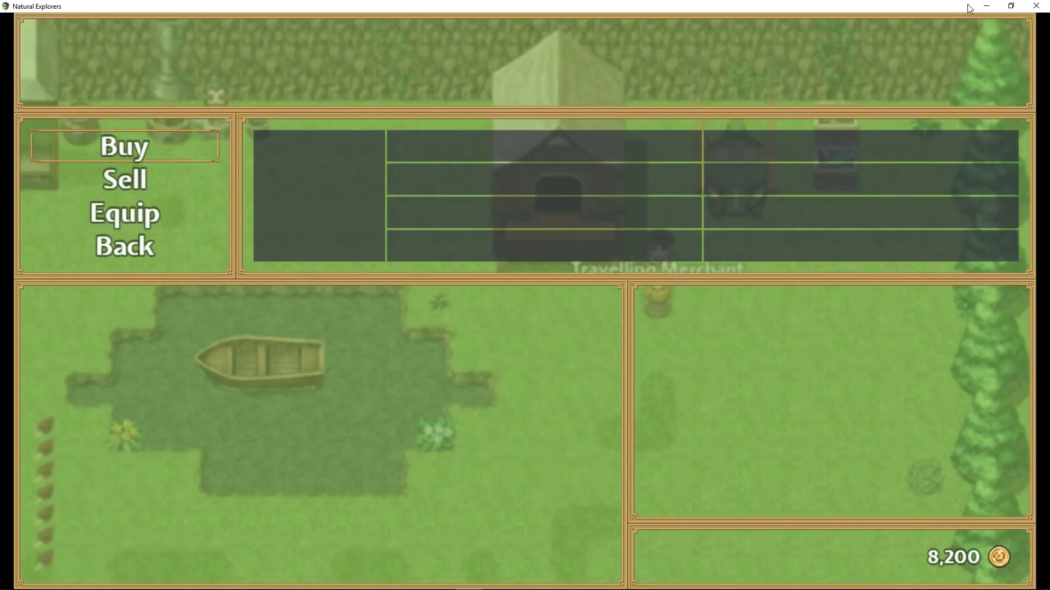
key(Escape)
Go back to the Blacksmith's forge and have him start smelting Iron Ingots
key(Left)
key(Up)
key(Return)
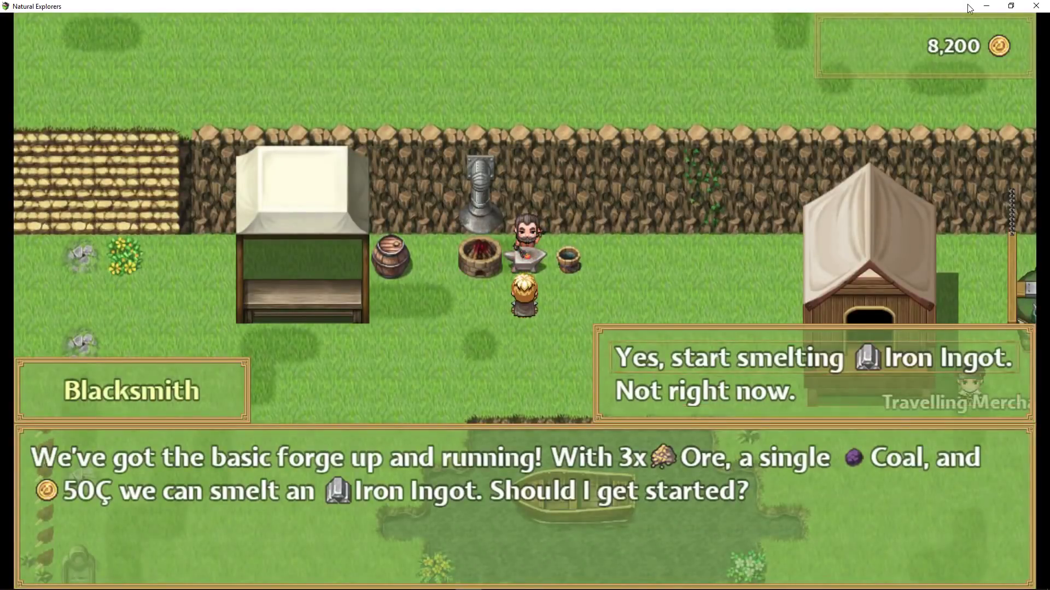
key(Return)
Have the Blacksmith stop smelting Iron Ingots and talk to him again to check the start option
key(Return)
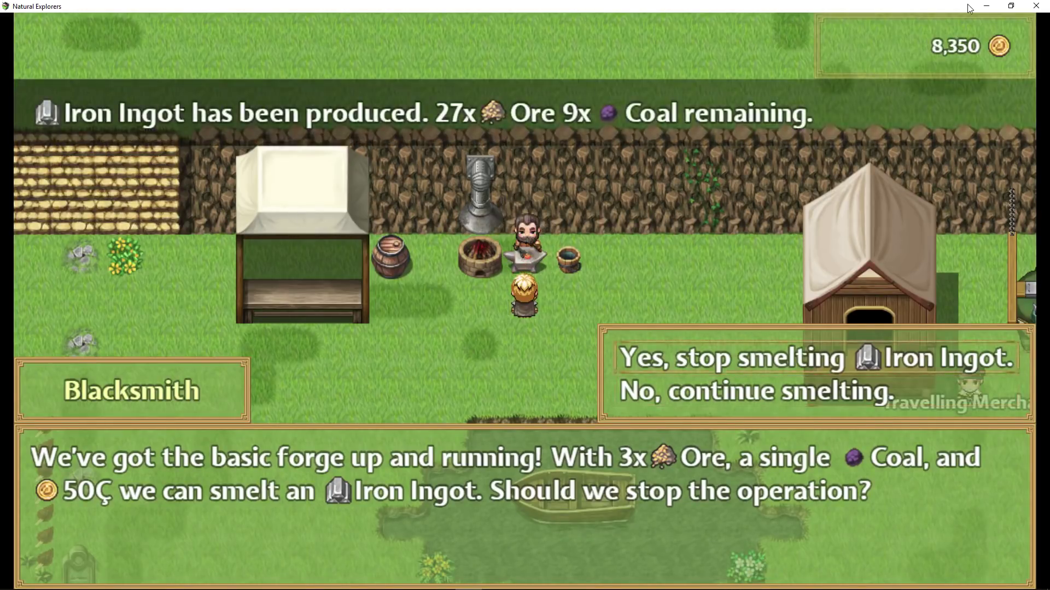
key(Return)
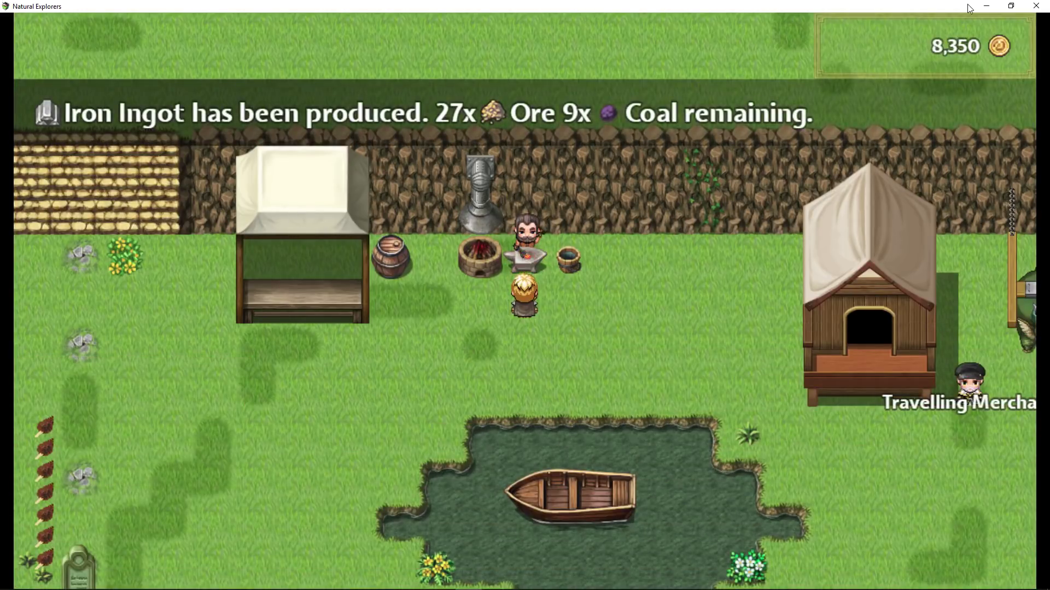
key(Return)
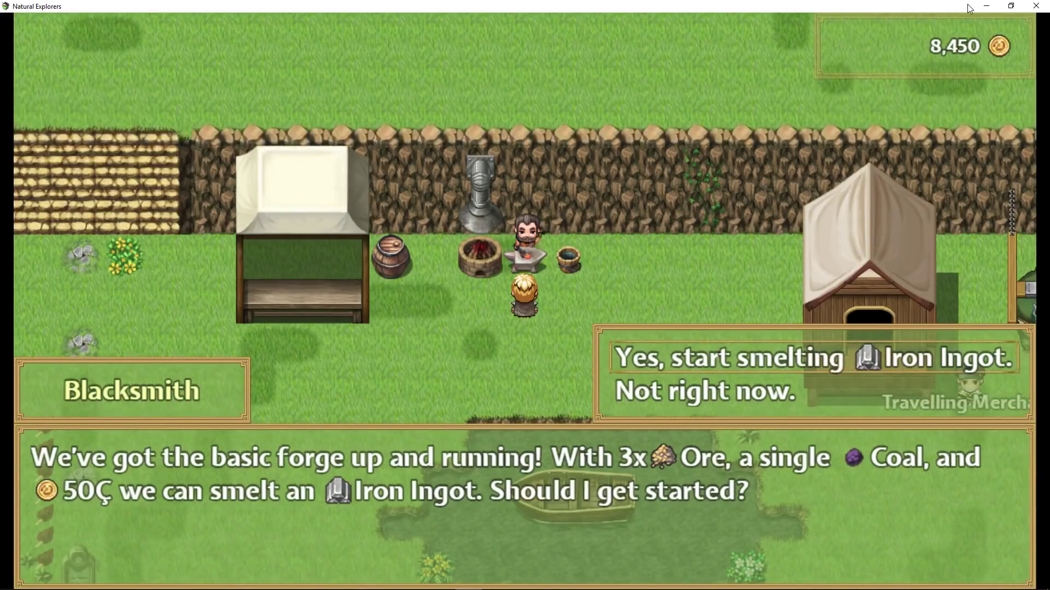
Have the Blacksmith start smelting Iron Ingots again, then check his stop option and leave the smelting running
key(Return)
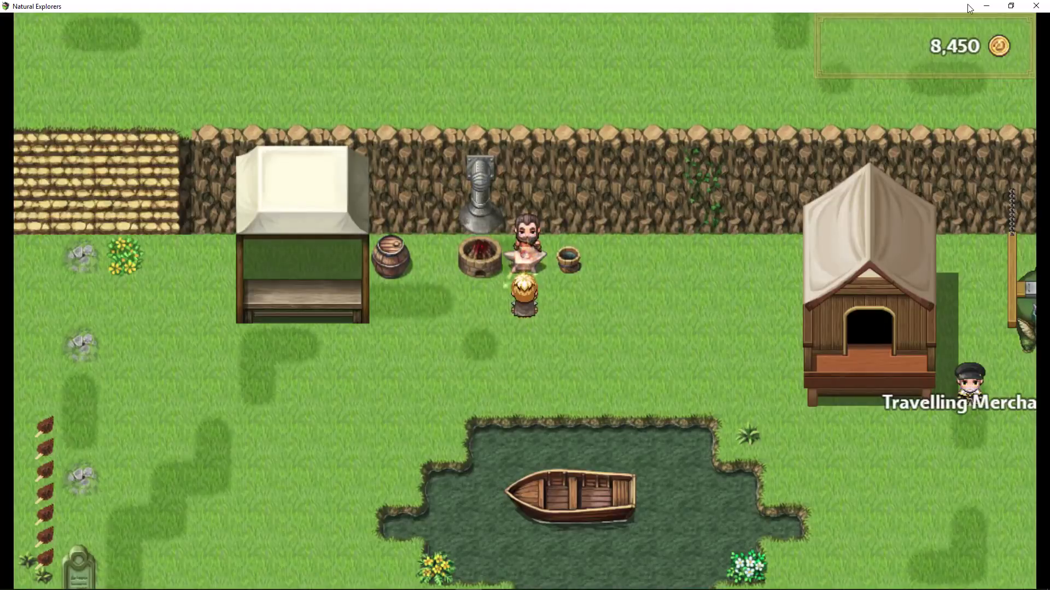
key(Return)
key(Return)
key(Return)
key(Return)
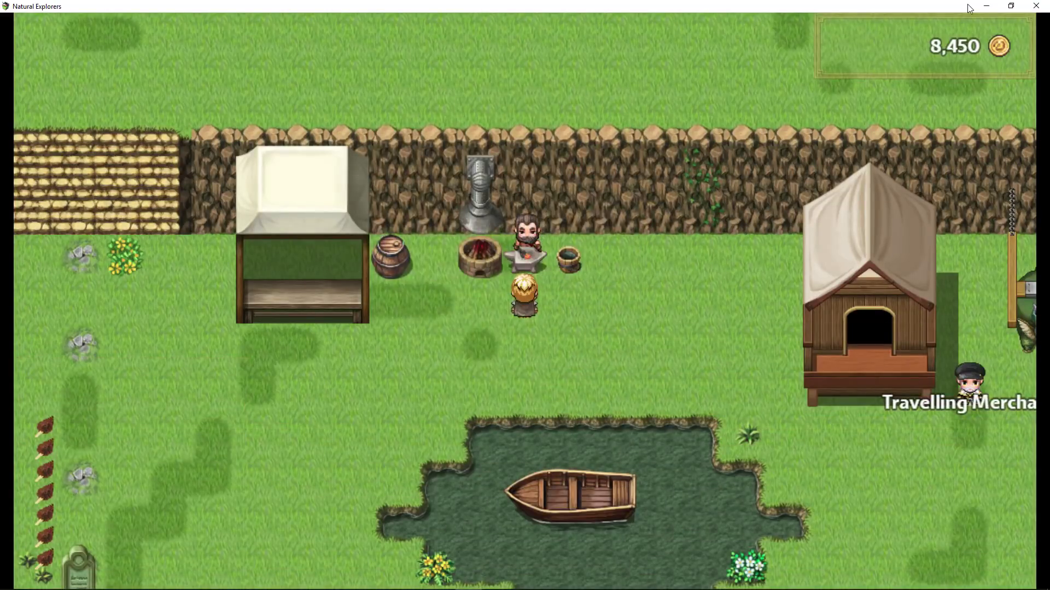
key(Return)
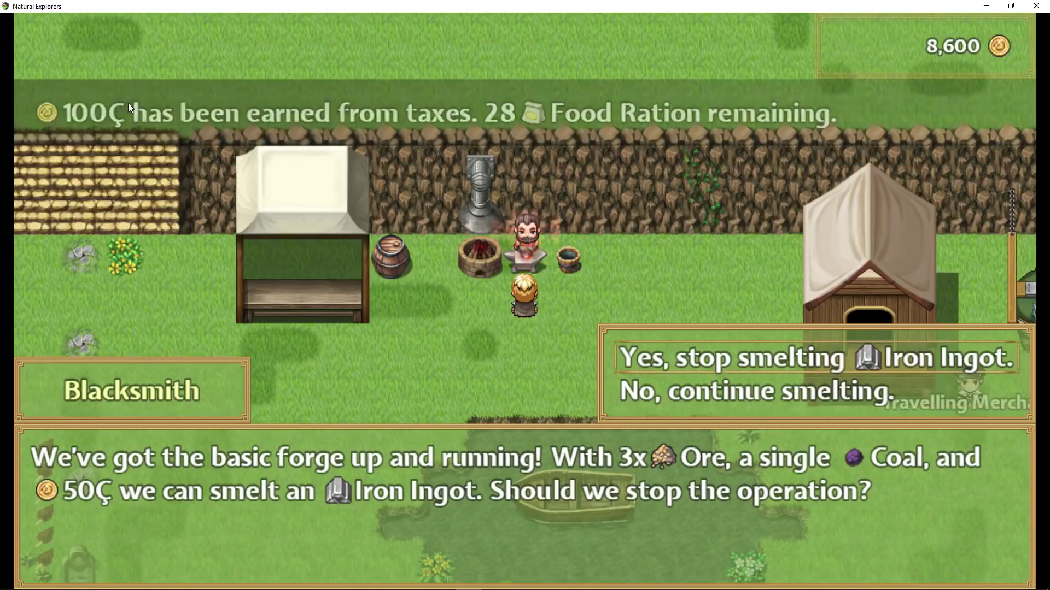
key(Return)
key(Down)
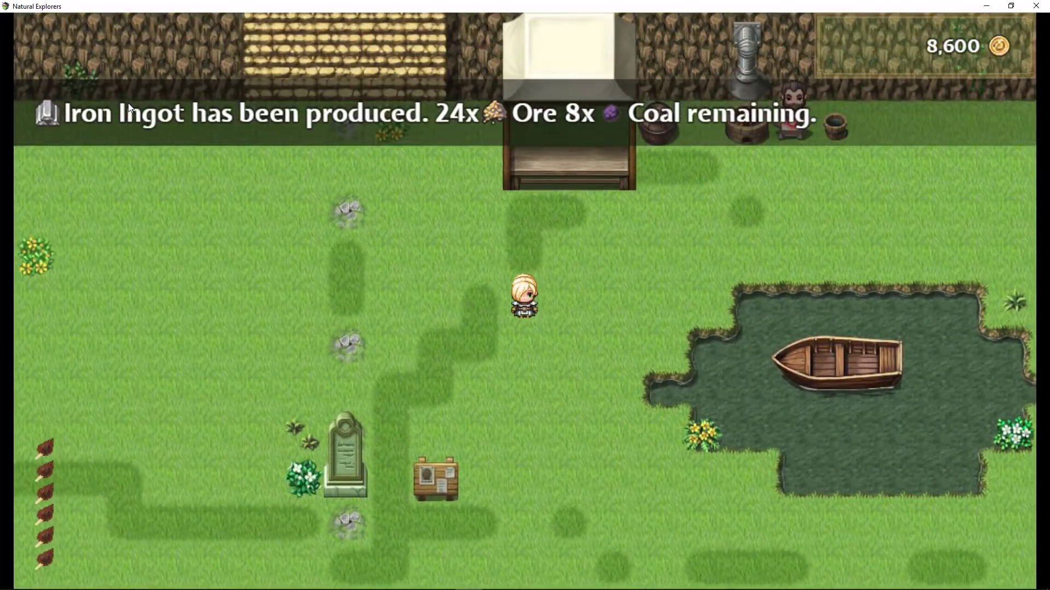
Walk up to the grass above the wall and examine the Ore entry among the inventory items
key(Up)
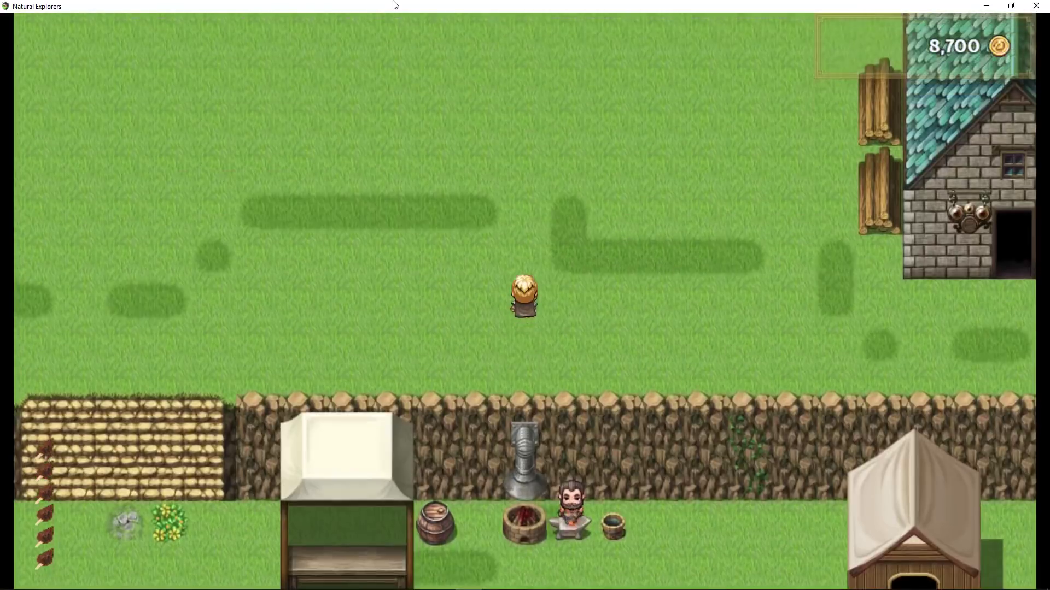
key(Escape)
key(Return)
key(Return)
key(Down)
key(Down)
key(Down)
key(Up)
key(Up)
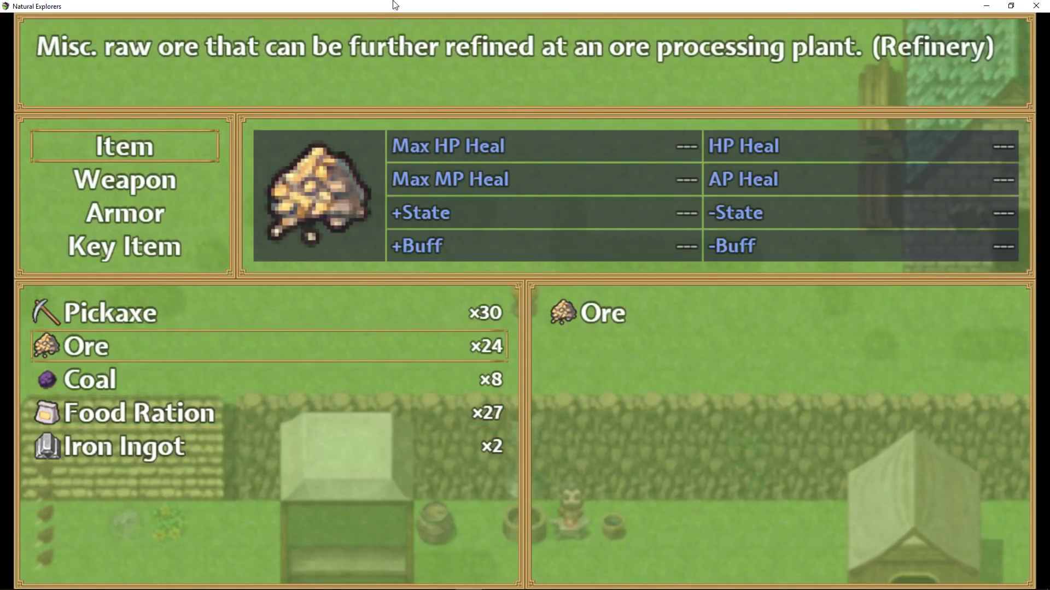
Examine the Iron Ingot's inventory description and return to the village
key(Down)
key(Down)
key(Down)
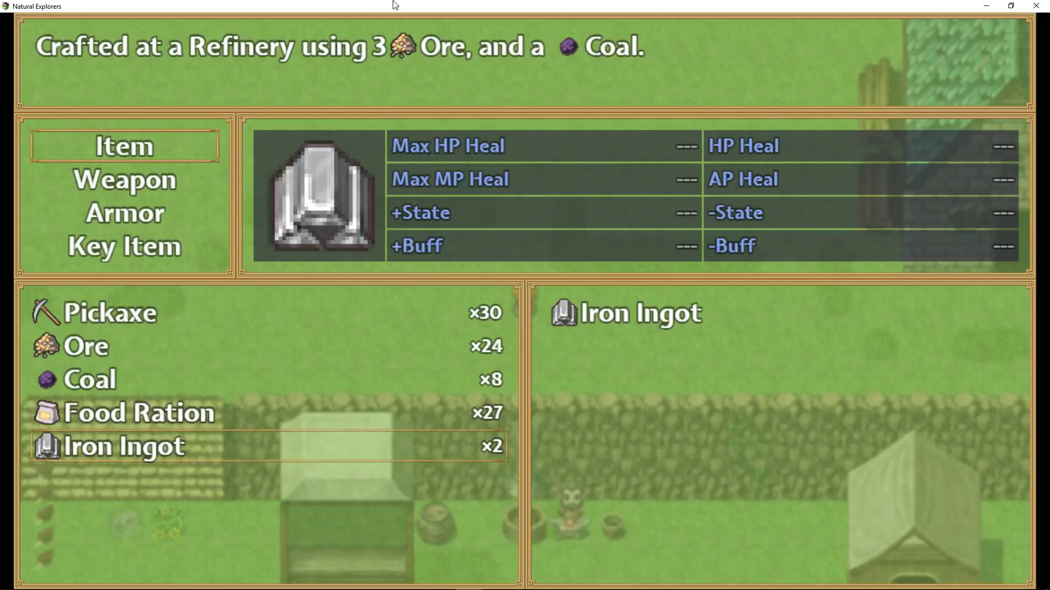
key(Escape)
key(Escape)
key(Escape)
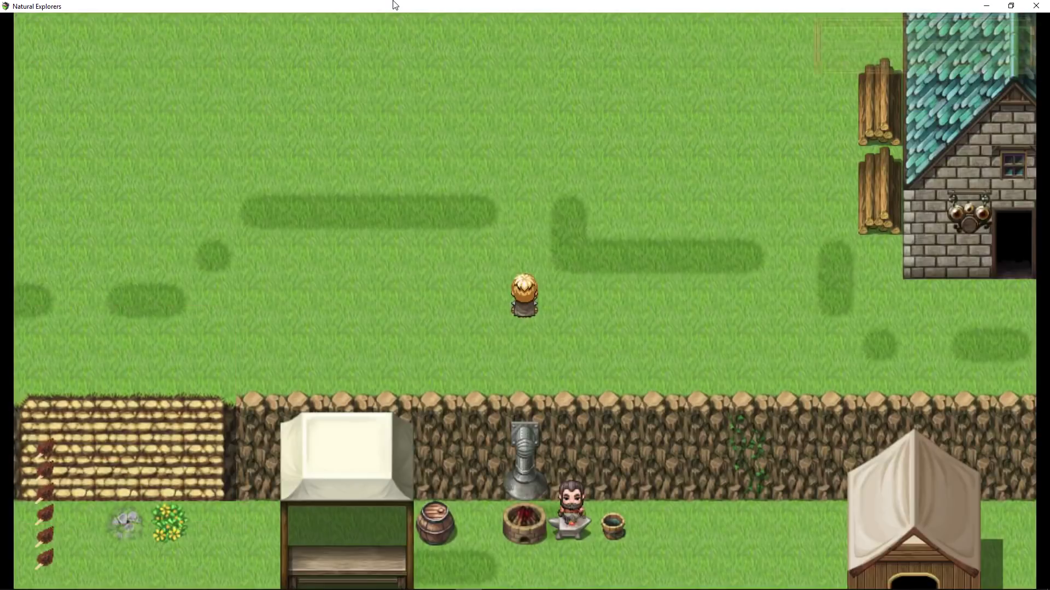
Walk back down the stairs to the forge and observe the Blacksmith at work
key(Left)
key(Down)
key(Right)
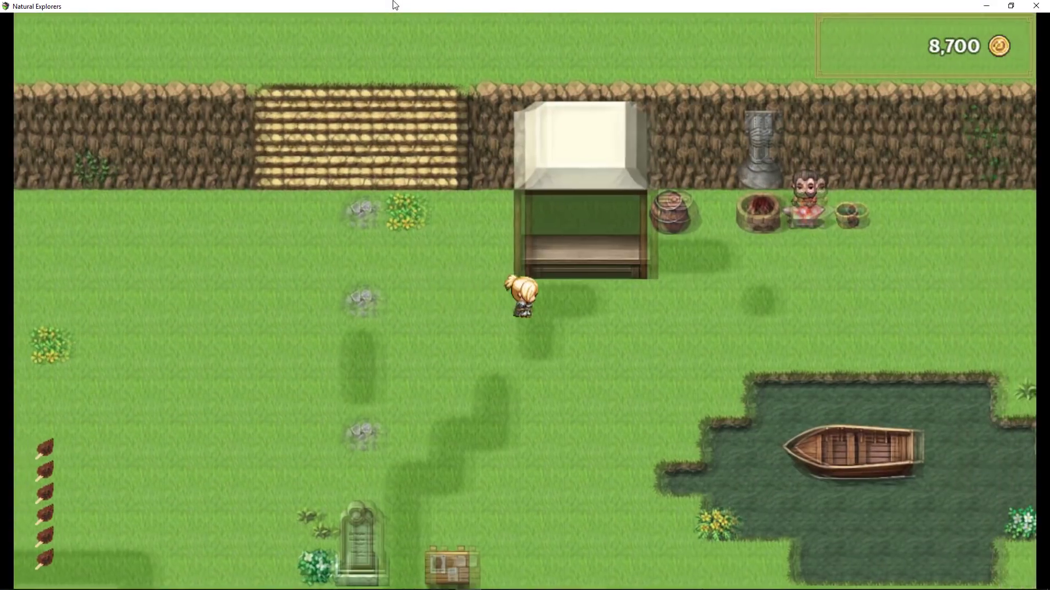
key(Right)
key(Up)
key(Down)
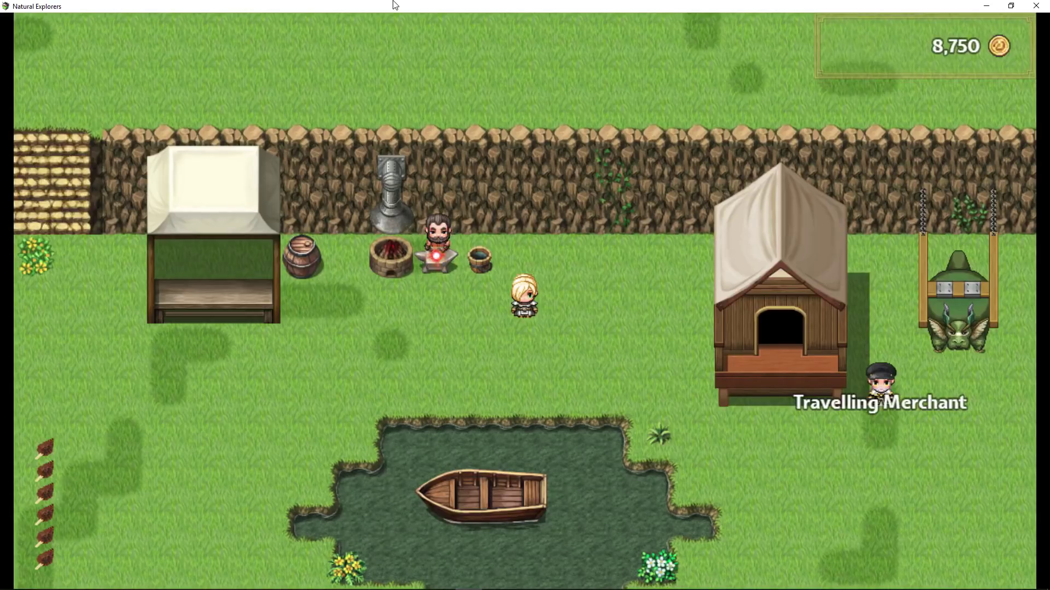
Roam the village around the pond, stairs and notice board while the Blacksmith keeps smelting
key(Left)
key(Down)
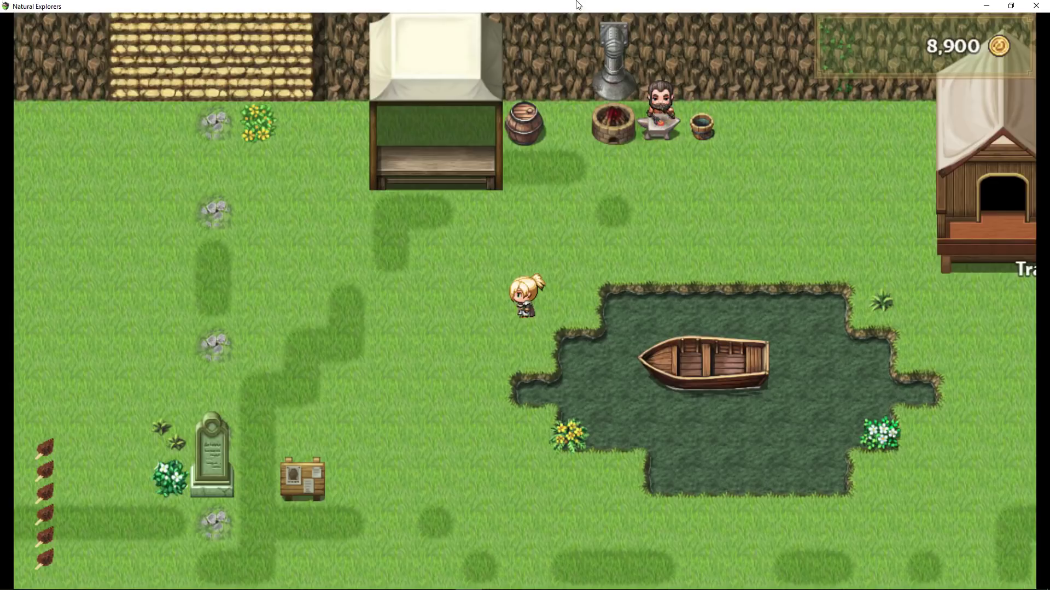
key(Right)
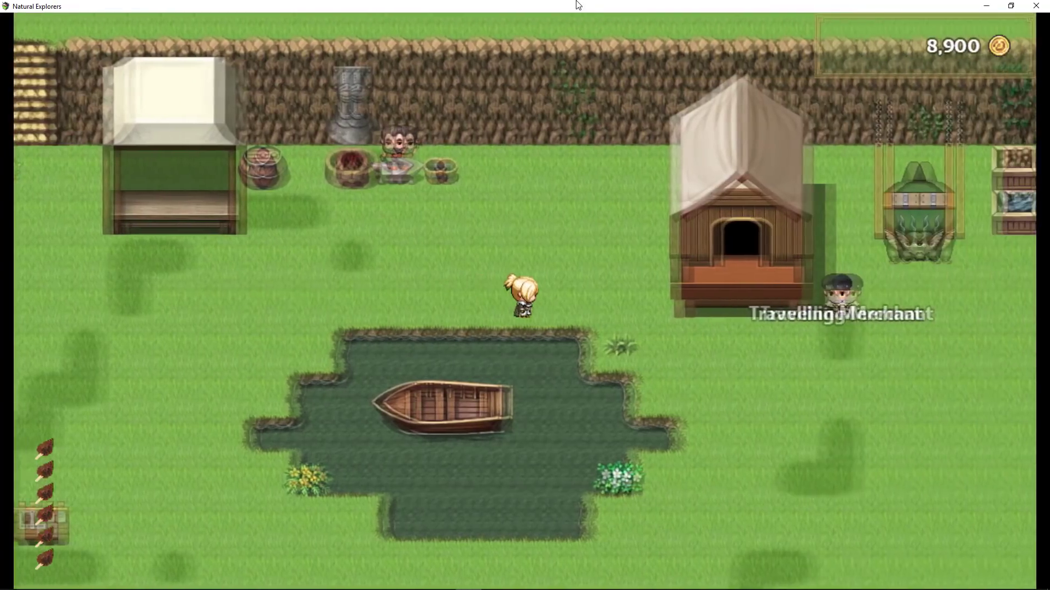
key(Down)
key(Left)
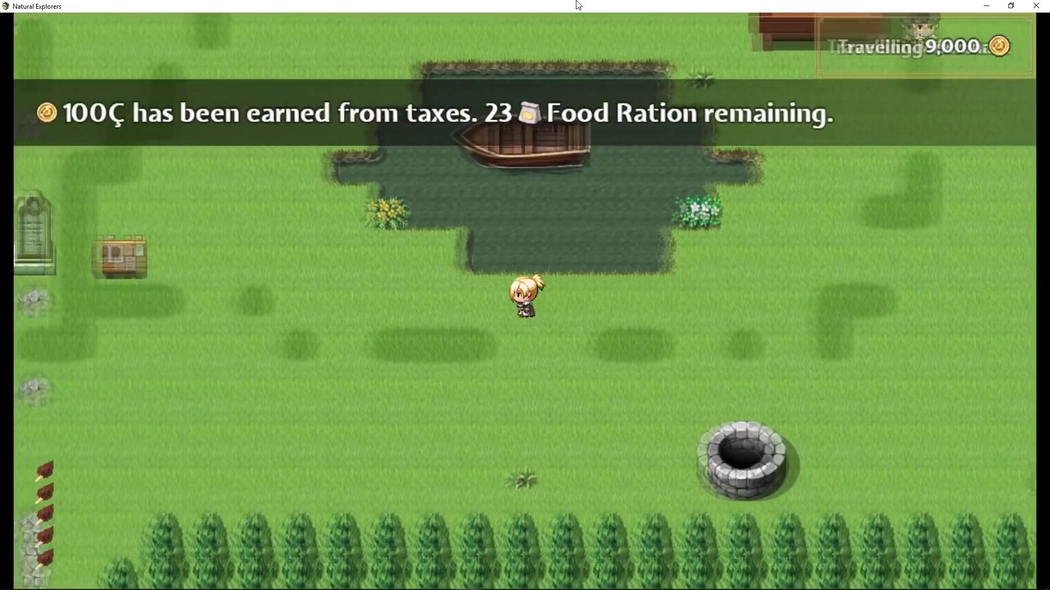
key(Left)
key(Up)
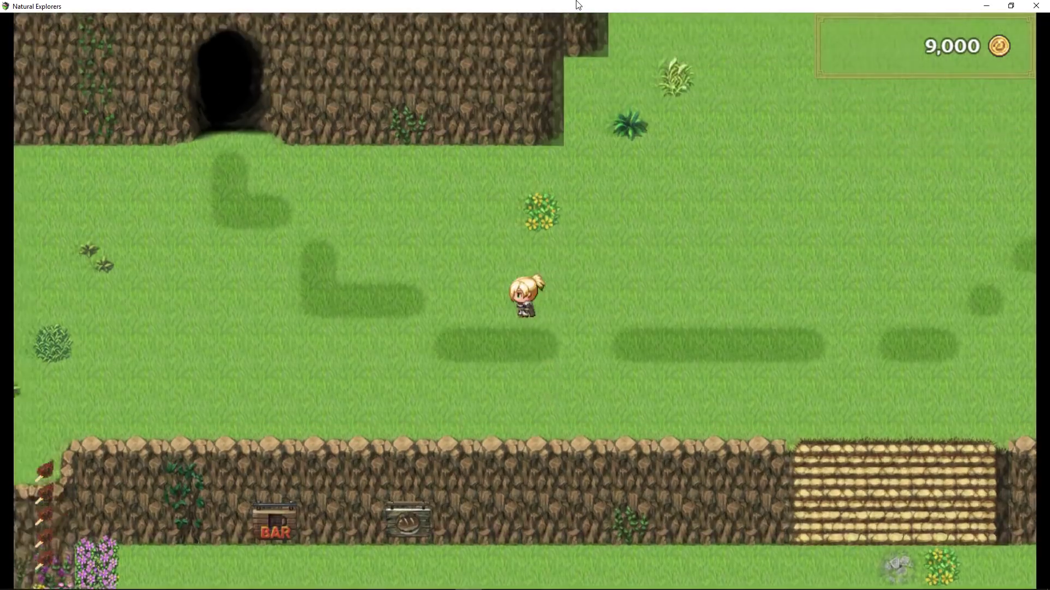
key(Down)
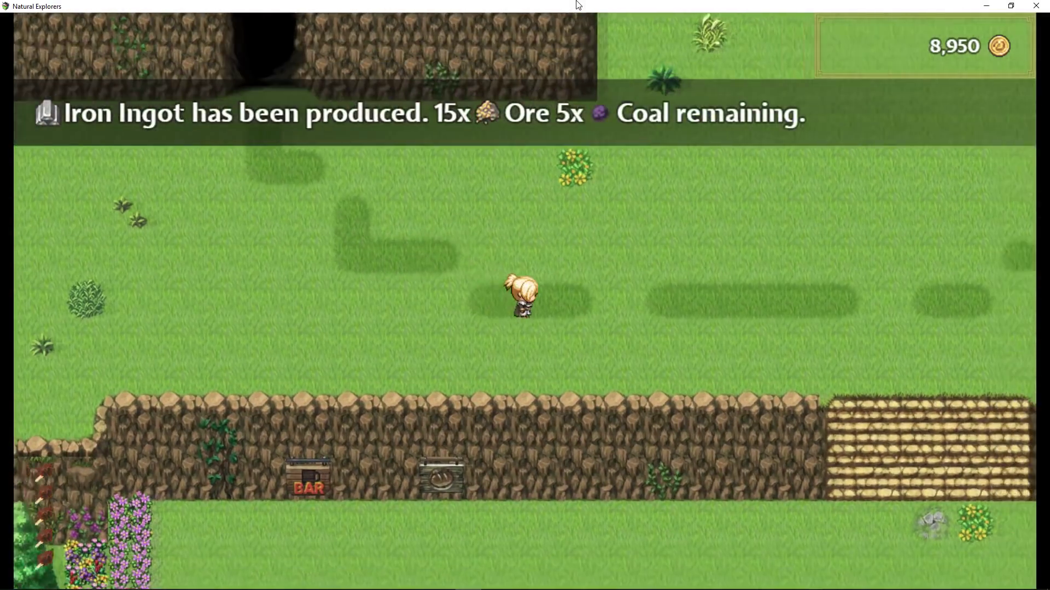
key(Down)
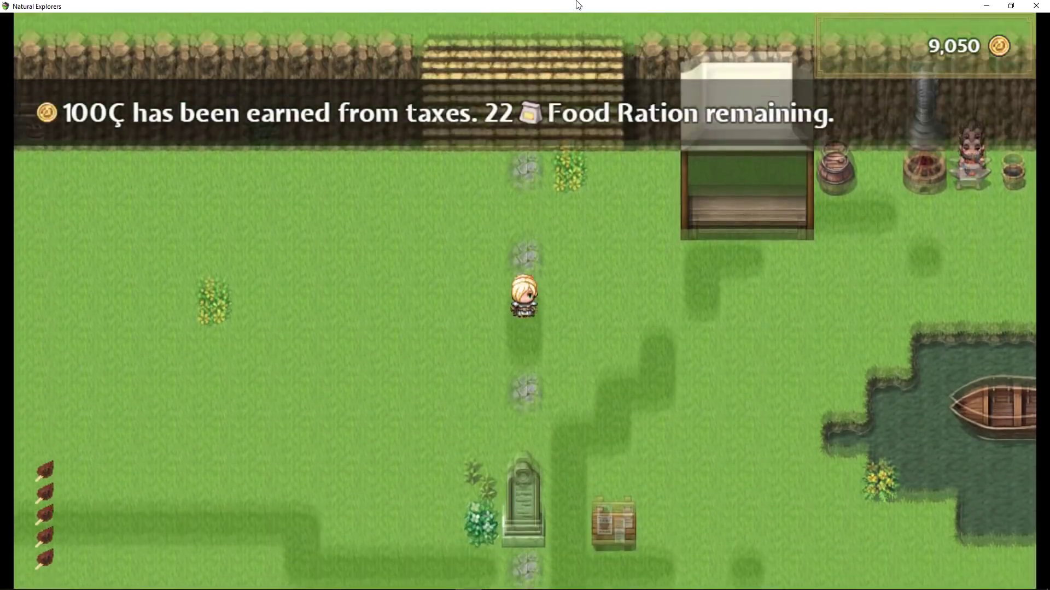
key(Left)
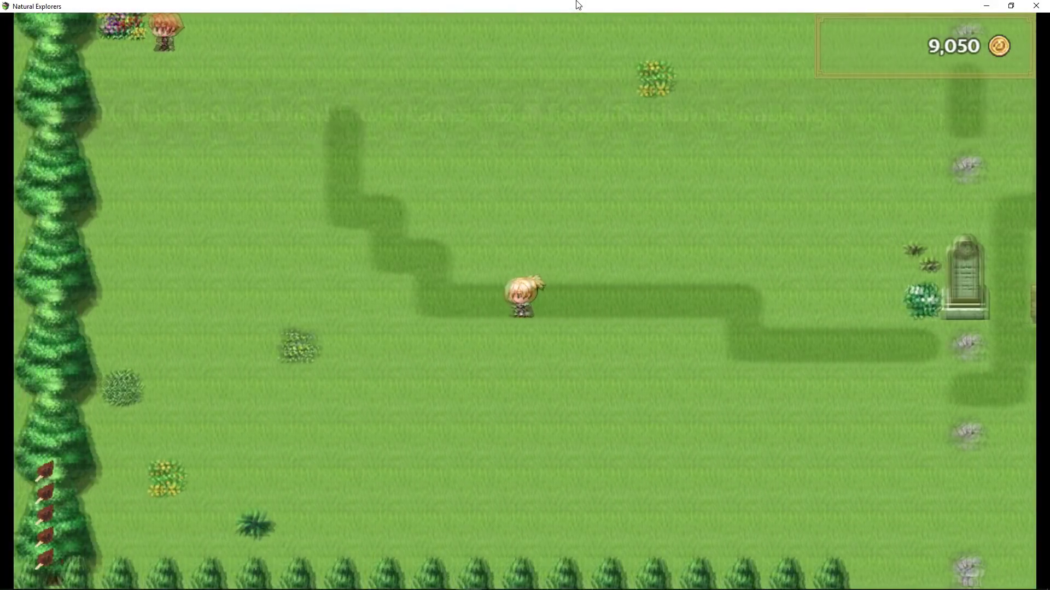
key(Up)
key(Down)
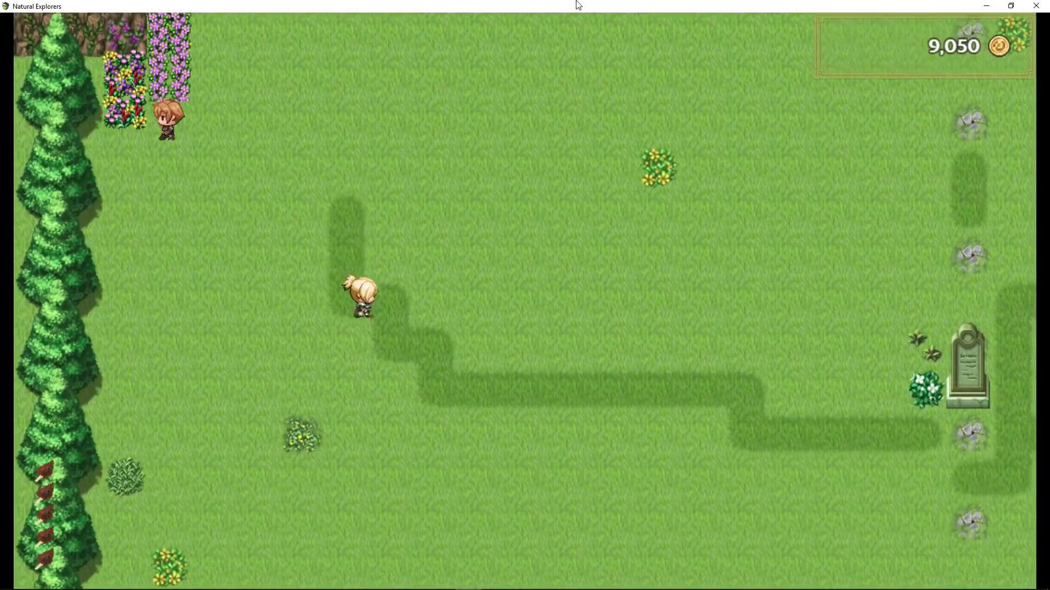
key(Right)
key(Down)
key(Right)
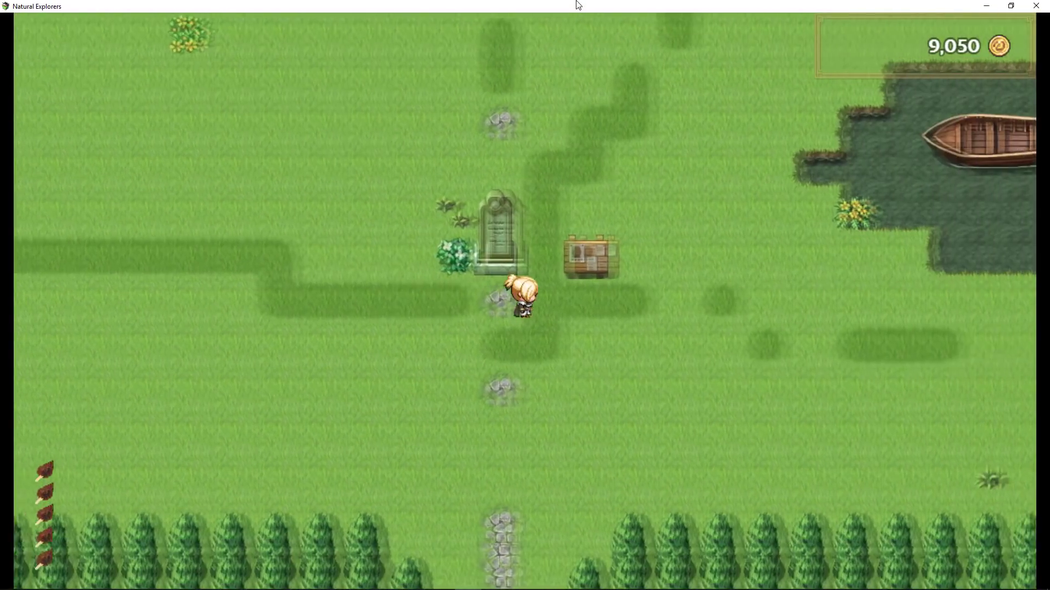
key(Right)
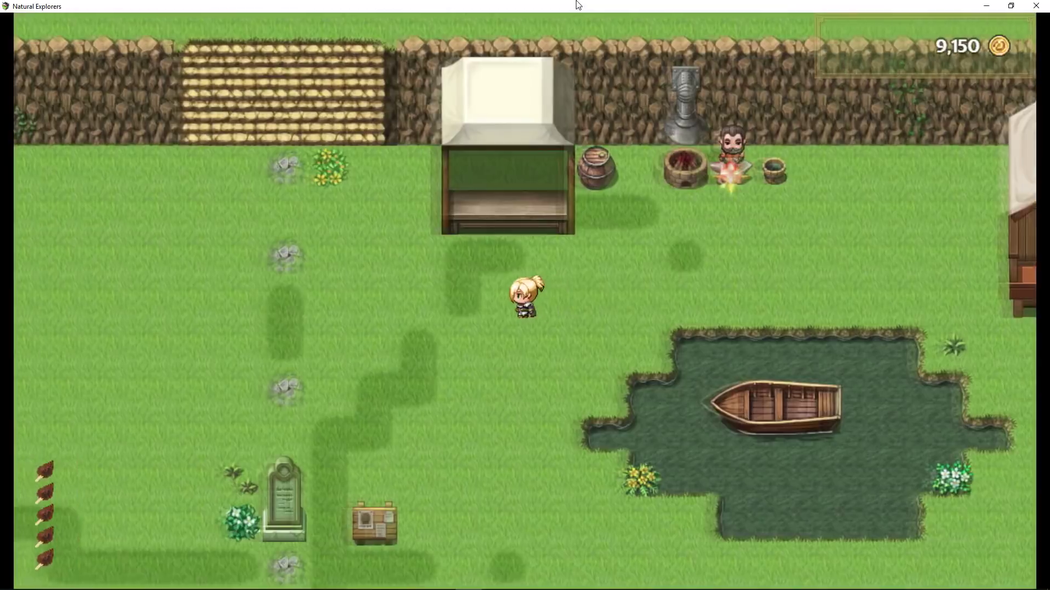
key(Left)
key(Up)
key(Up)
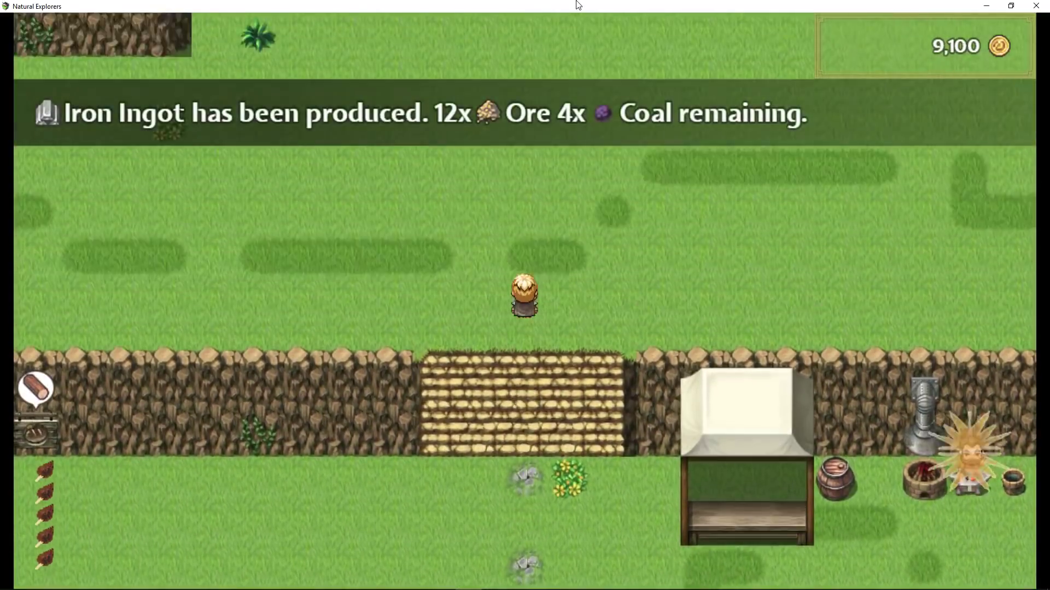
key(Down)
key(Right)
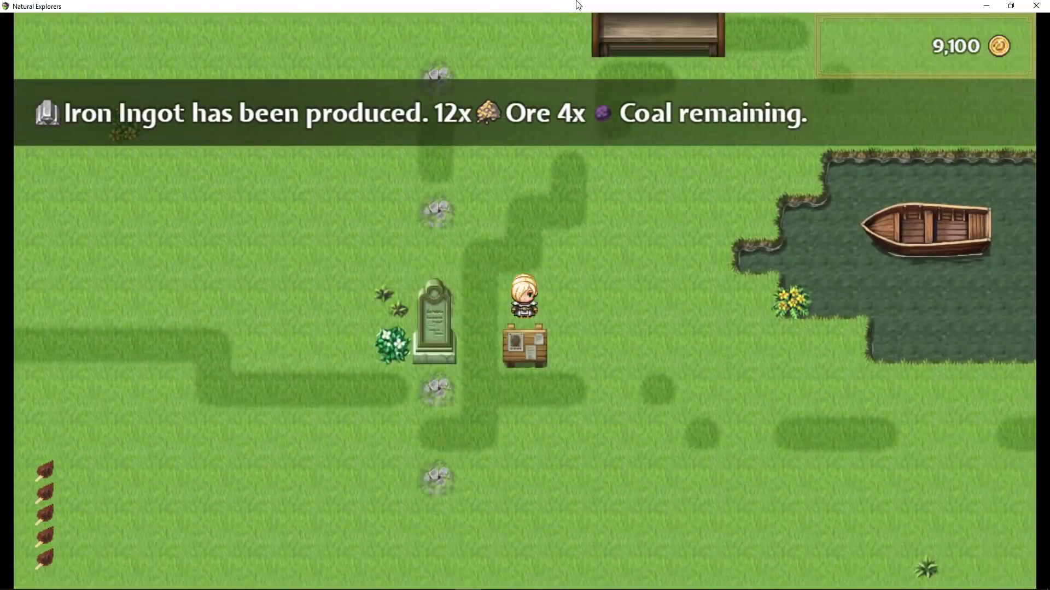
key(Down)
key(Left)
key(Down)
key(Right)
key(Right)
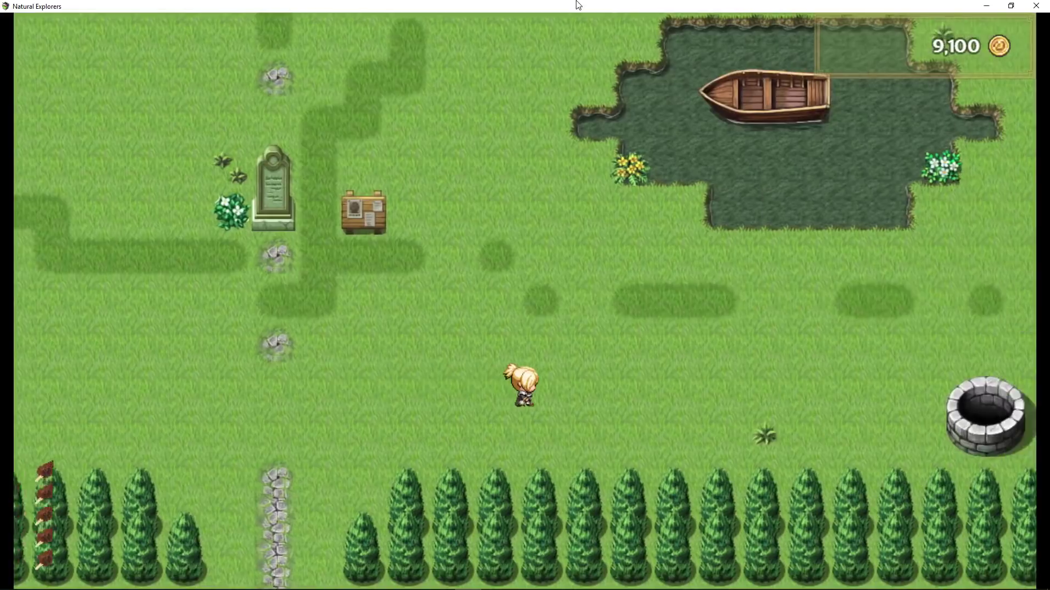
key(Up)
key(Left)
key(Down)
key(Left)
key(Up)
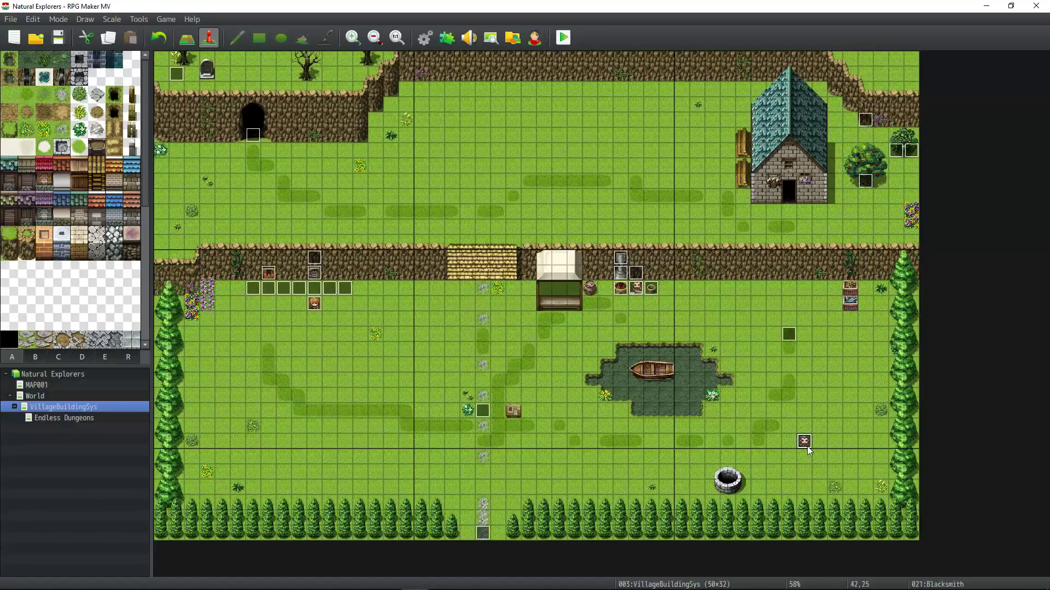
Switch to RPG Maker MV, open the Blacksmith event near the well, and examine its PlayersMoney variable, offer text and choices
double_click(807, 446)
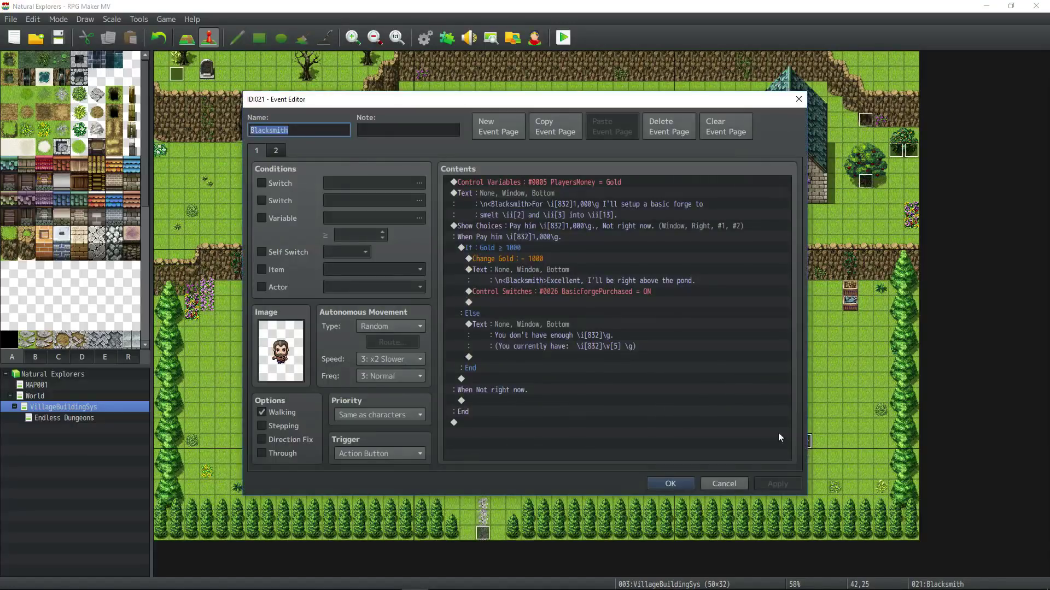
click(569, 195)
click(573, 182)
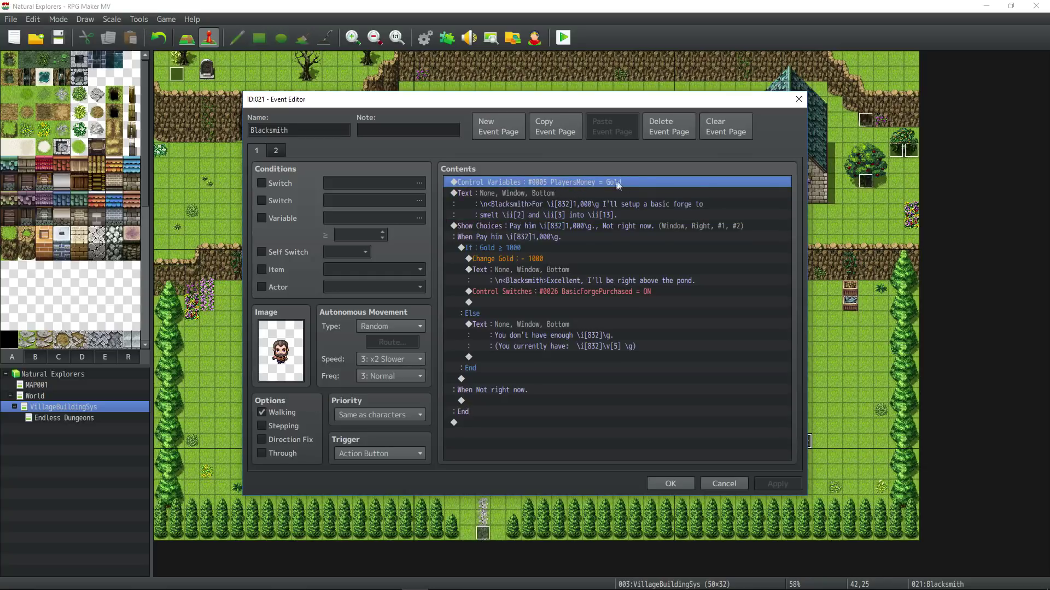
click(545, 191)
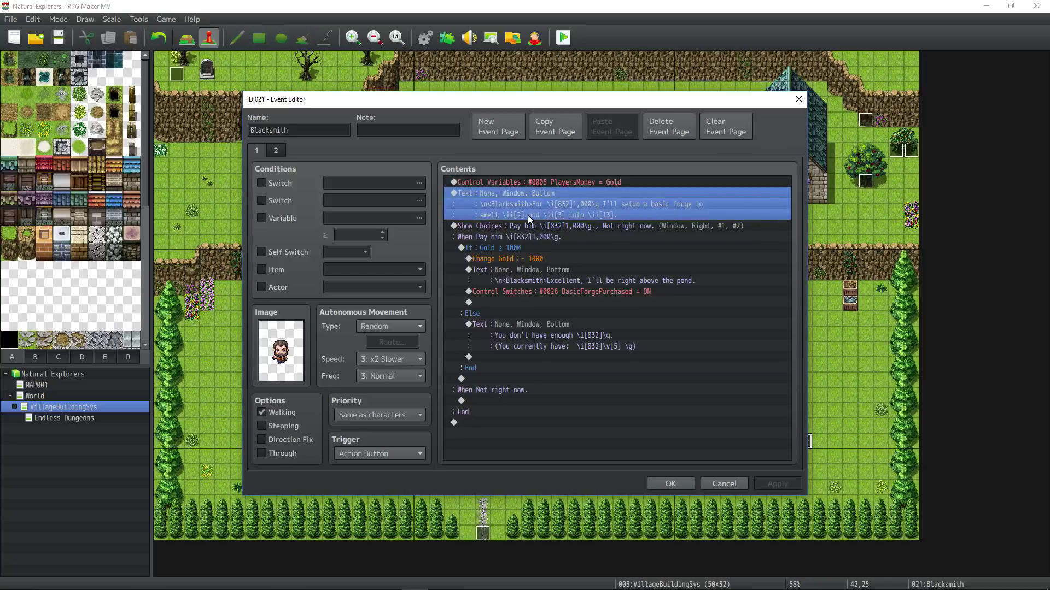
click(539, 227)
click(541, 236)
click(534, 246)
click(622, 225)
Examine the payment branch's gold deduction, reply text, BasicForgePurchased switch and insufficient-gold message
click(568, 260)
click(562, 250)
click(564, 261)
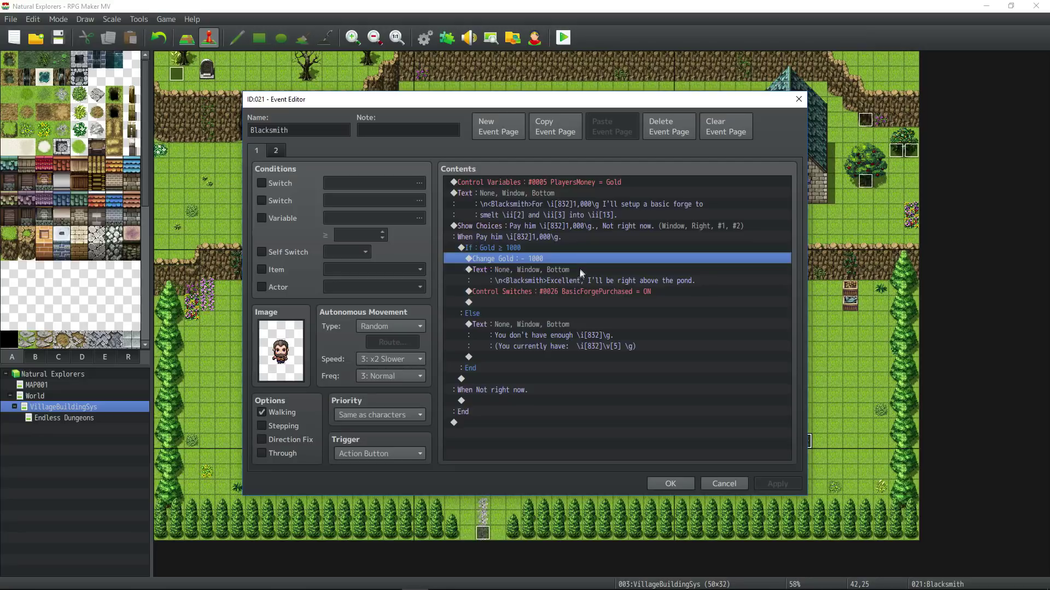
click(571, 269)
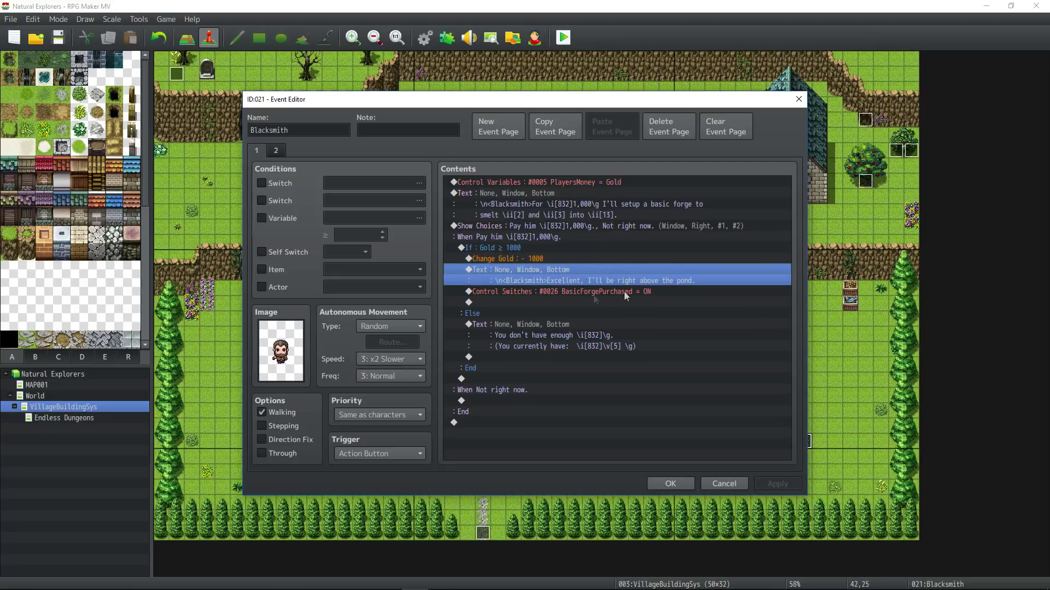
click(473, 295)
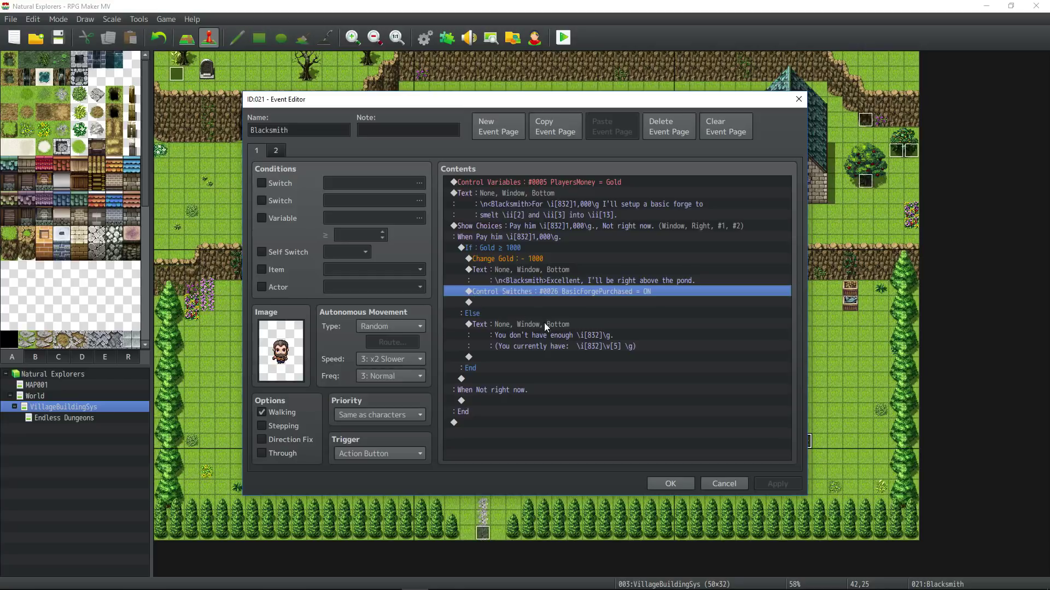
click(588, 338)
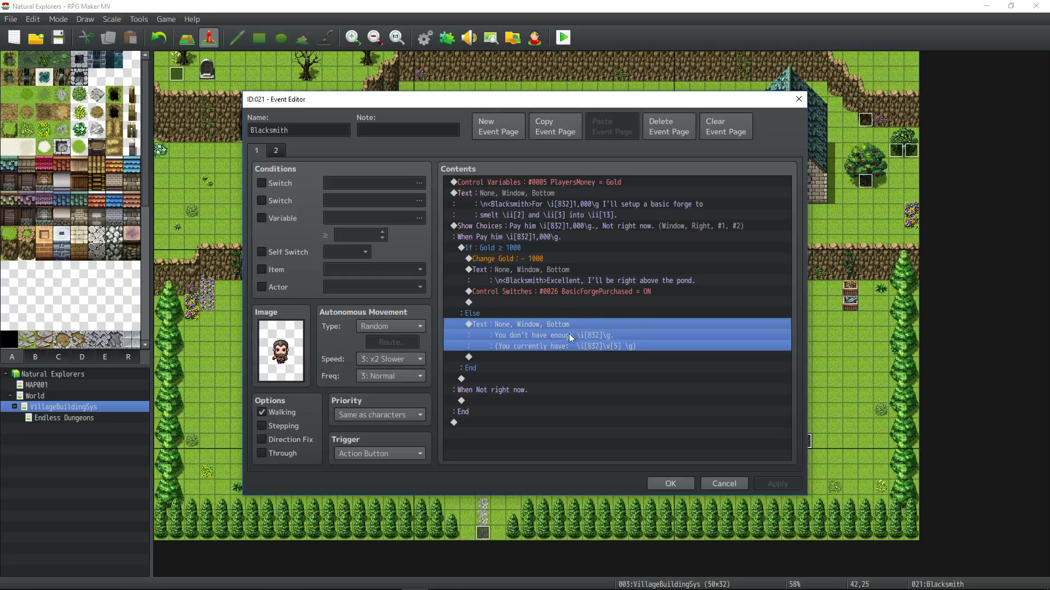
Check the Blacksmith event's second page and its switch condition, then return to the first page and close the event
click(284, 152)
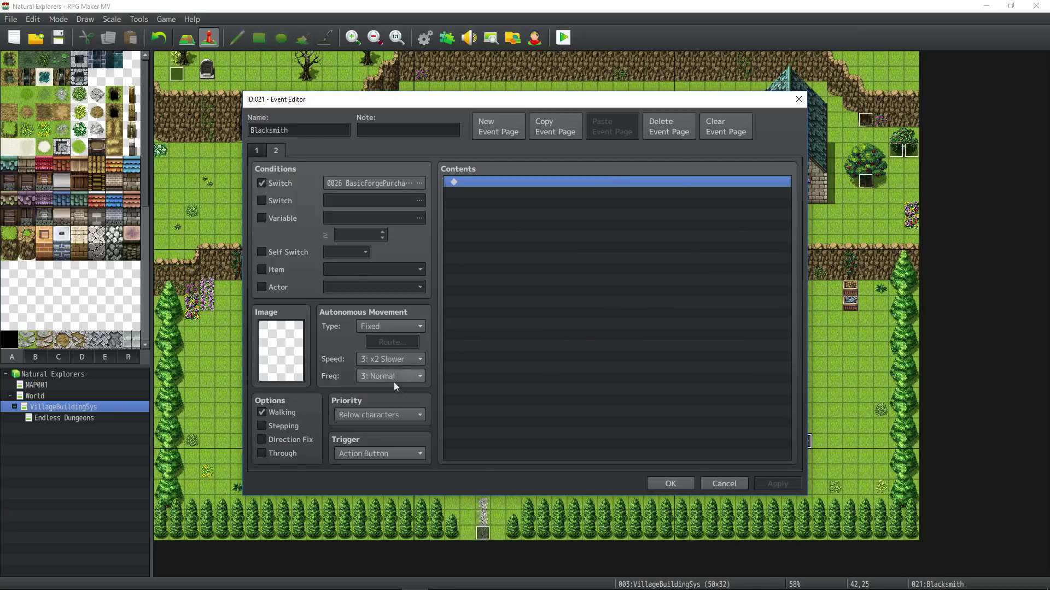
click(254, 151)
click(671, 483)
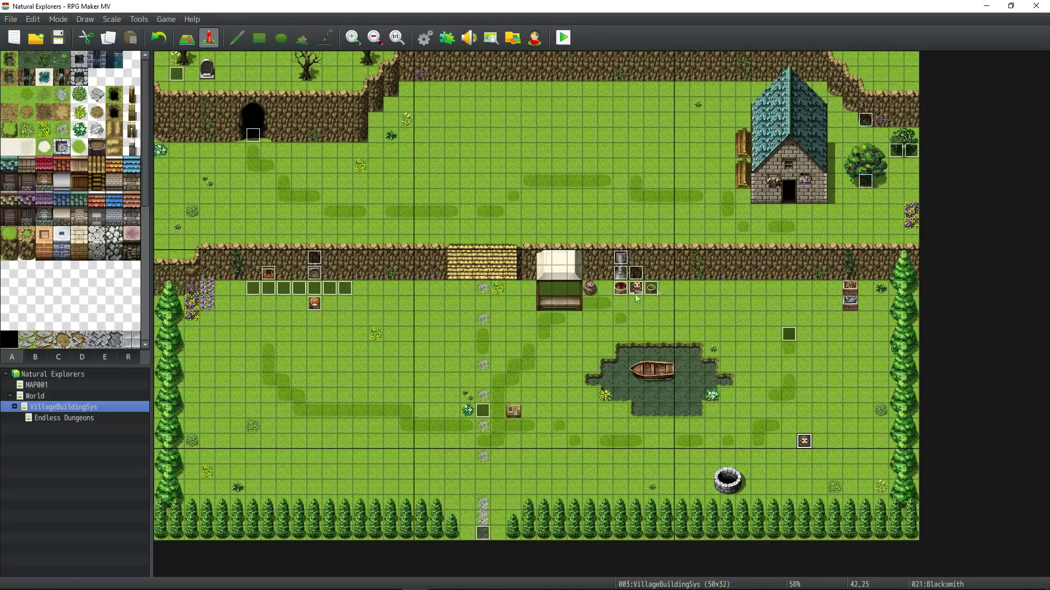
Open the ForgeVentA event above the forge to check its switch condition, then close it
double_click(620, 257)
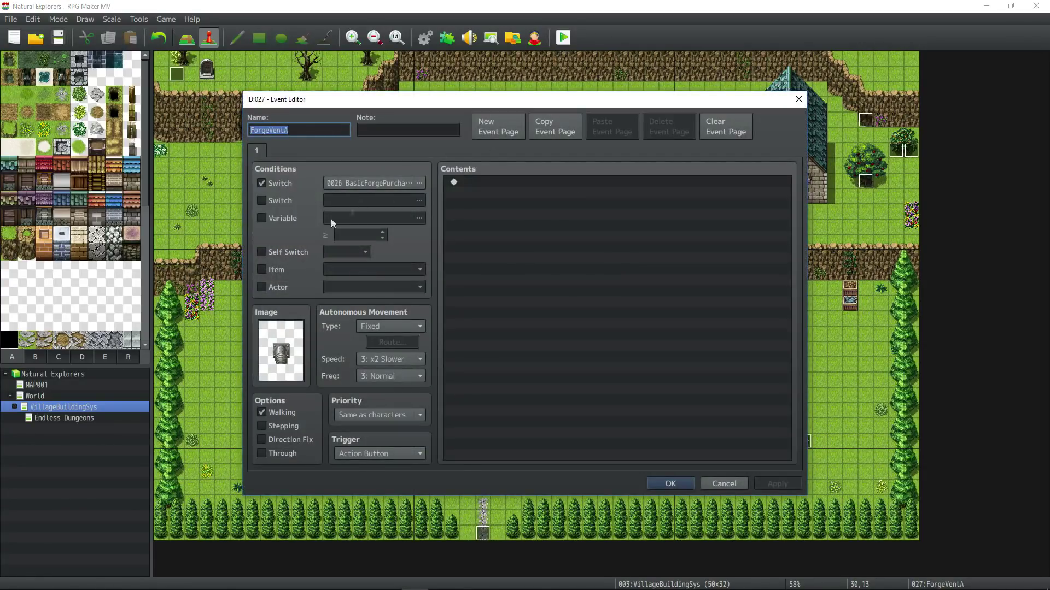
click(666, 486)
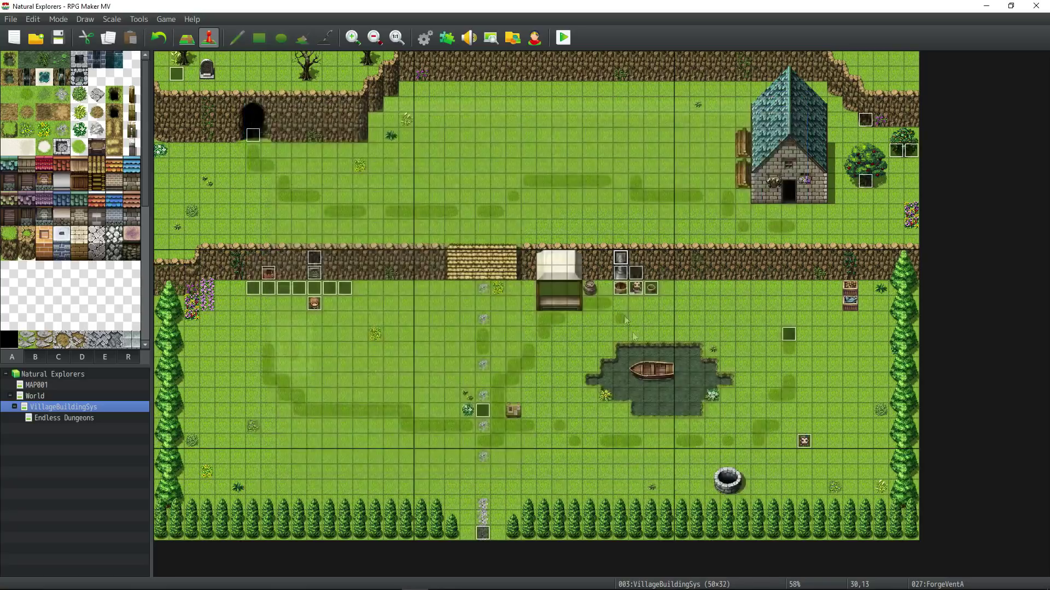
Open the lower forge vent event and the ForgeFurnace event to check their settings, closing each one
double_click(618, 272)
click(668, 484)
double_click(622, 289)
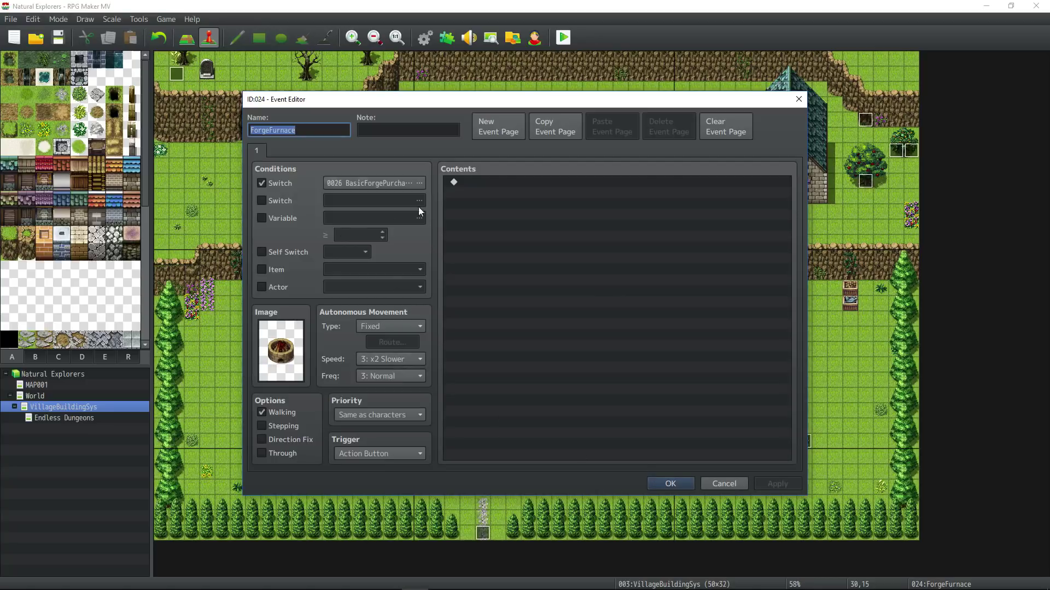
click(663, 484)
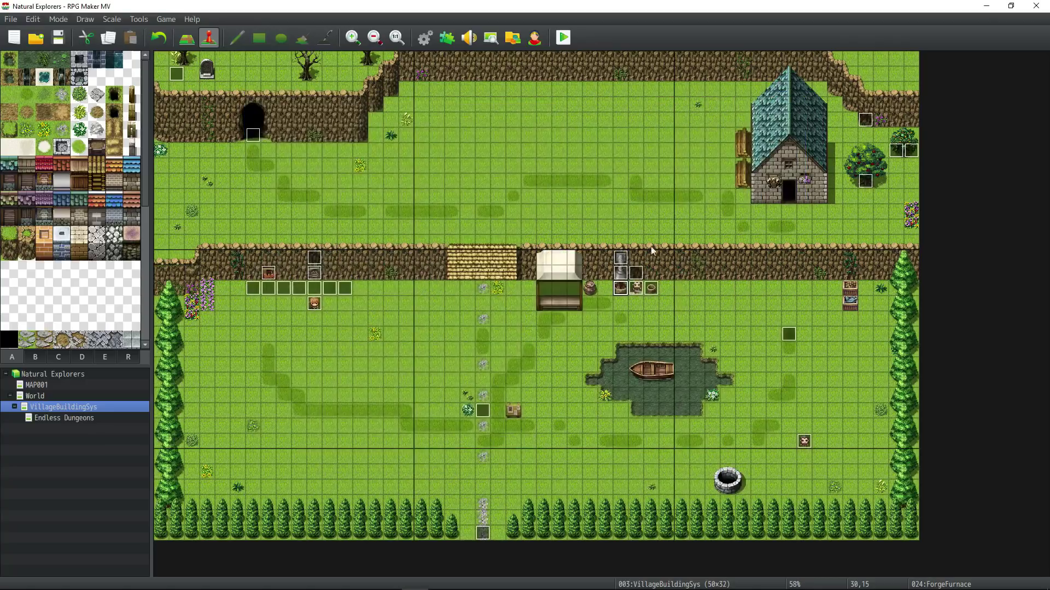
Open the BasicForgeBS event beside the furnace and examine its PlayersMoney and OreCounter variables, timer switch and smelting offer text
double_click(636, 288)
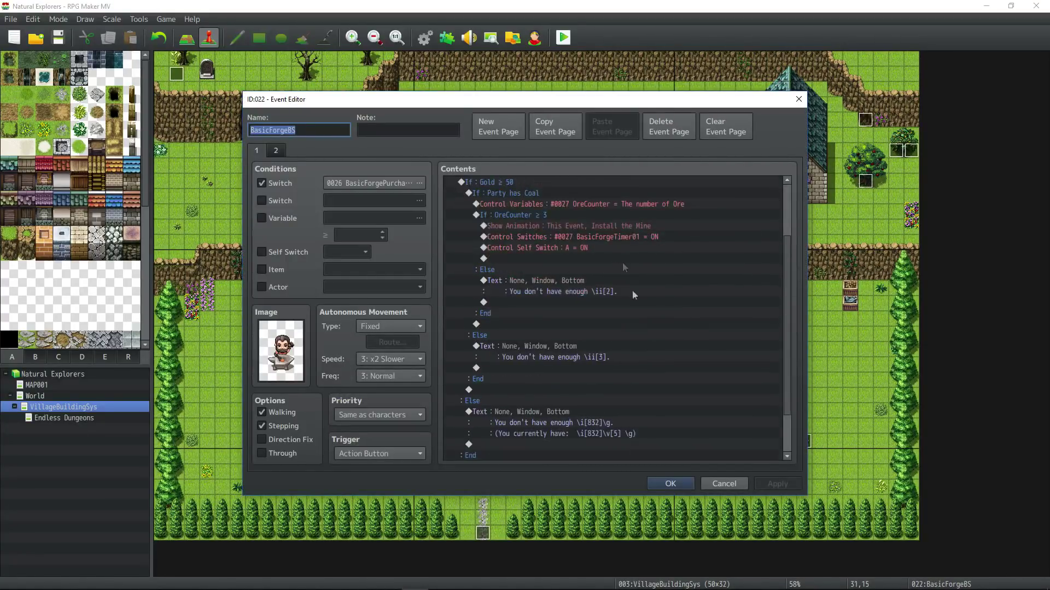
click(590, 293)
click(667, 484)
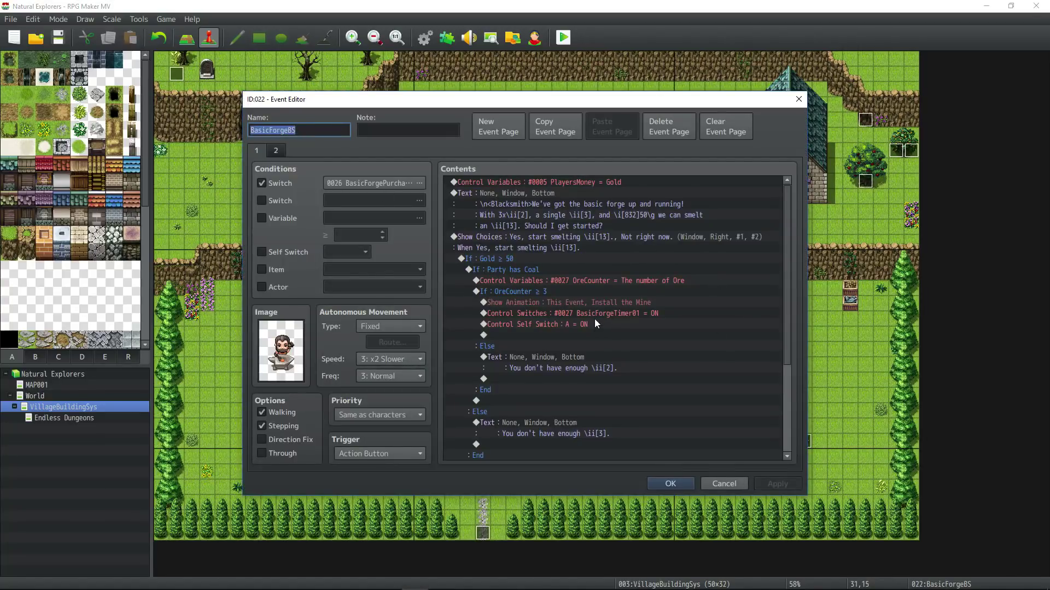
click(579, 302)
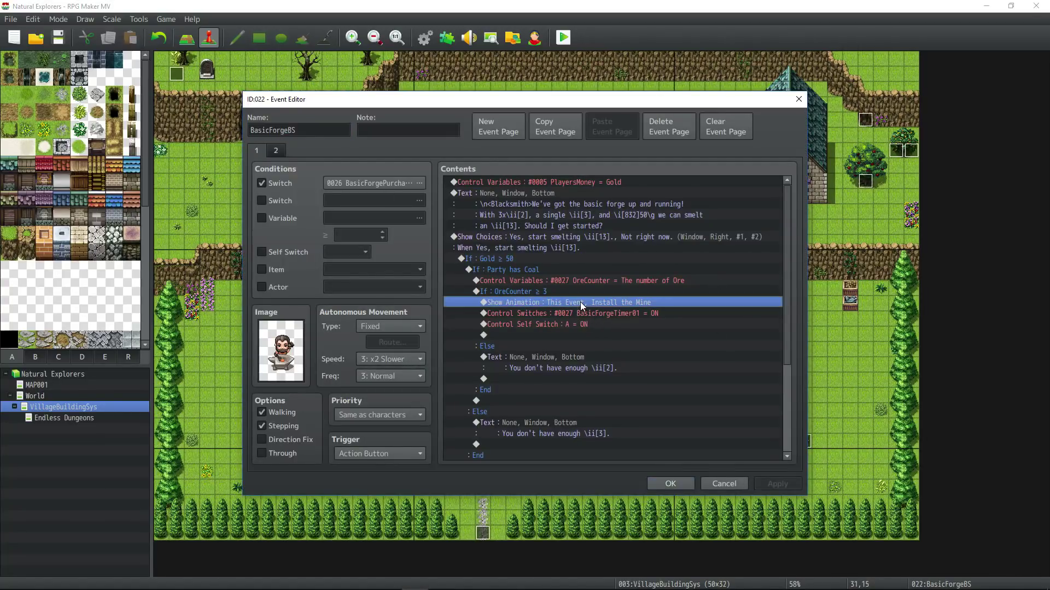
click(582, 313)
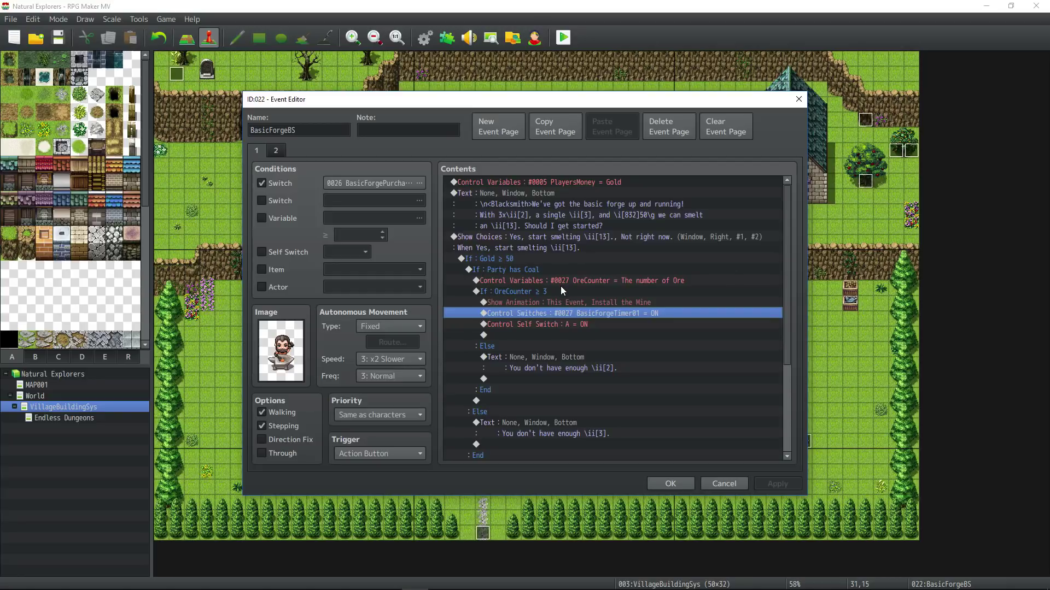
click(569, 199)
click(620, 278)
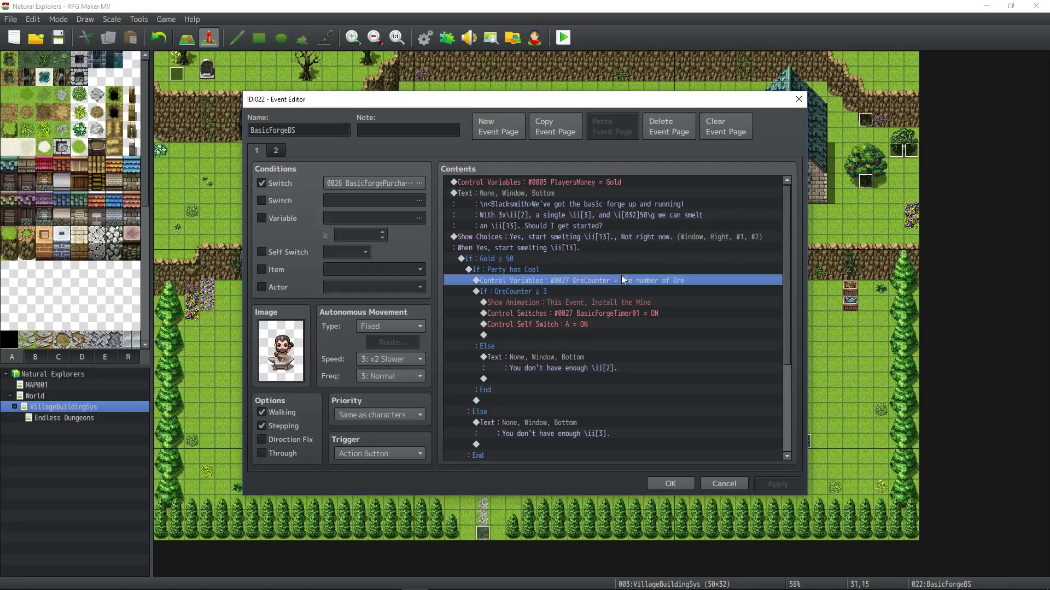
click(537, 182)
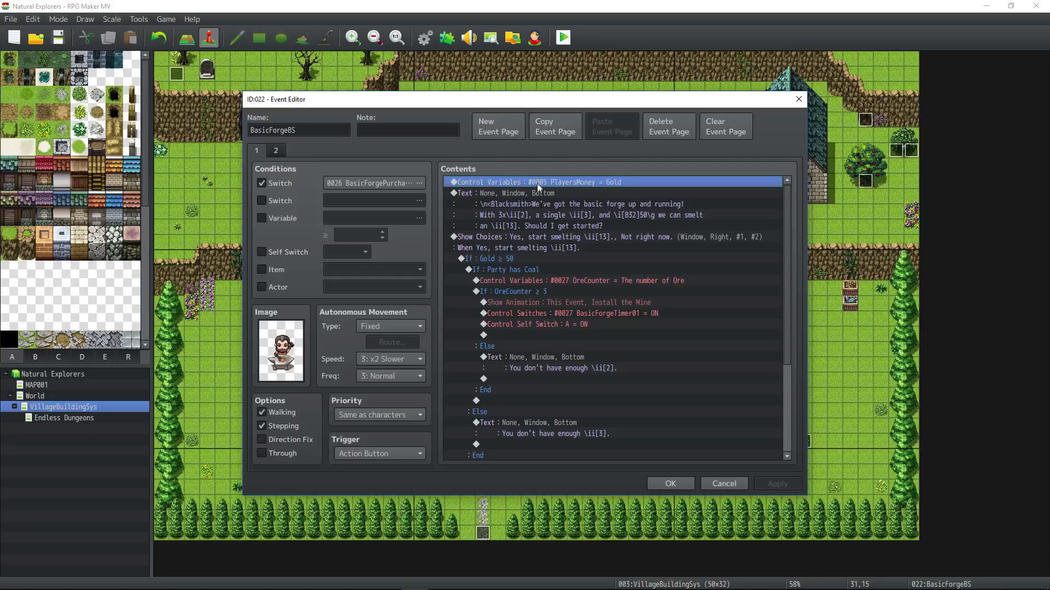
click(540, 200)
click(550, 194)
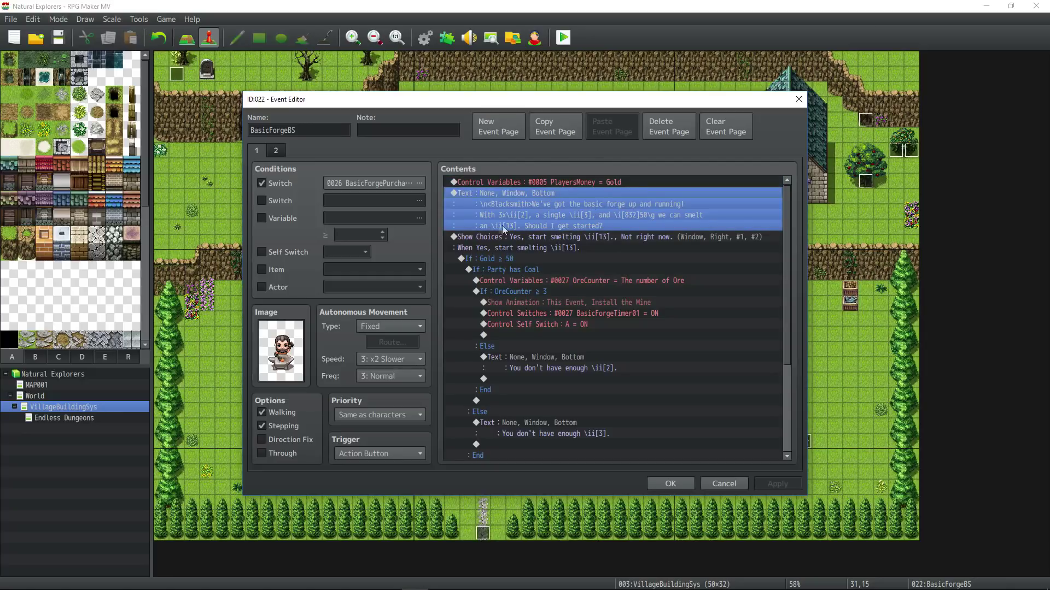
Examine the smelting choices, the gold, Coal and OreCounter conditions, and the animation and switch commands that start smelting
click(608, 236)
click(605, 257)
click(605, 238)
click(600, 260)
click(596, 281)
click(590, 261)
click(592, 281)
click(593, 292)
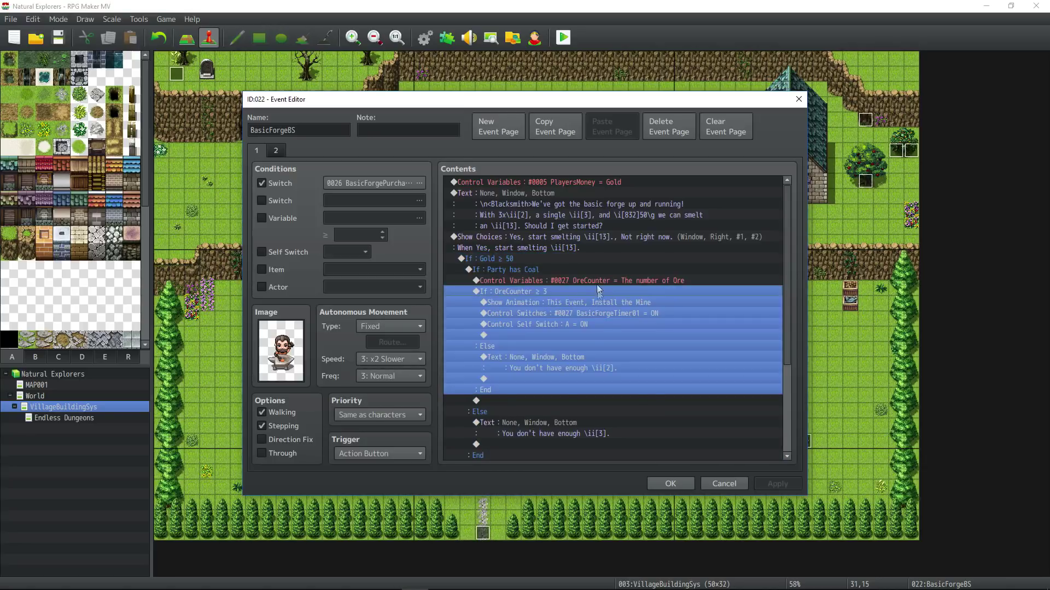
click(597, 303)
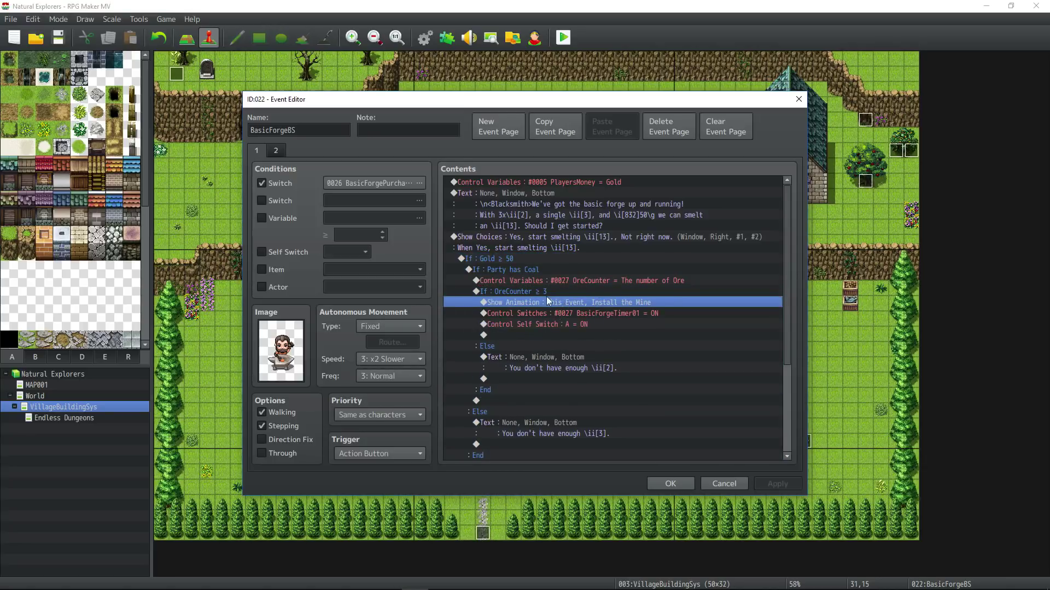
click(568, 313)
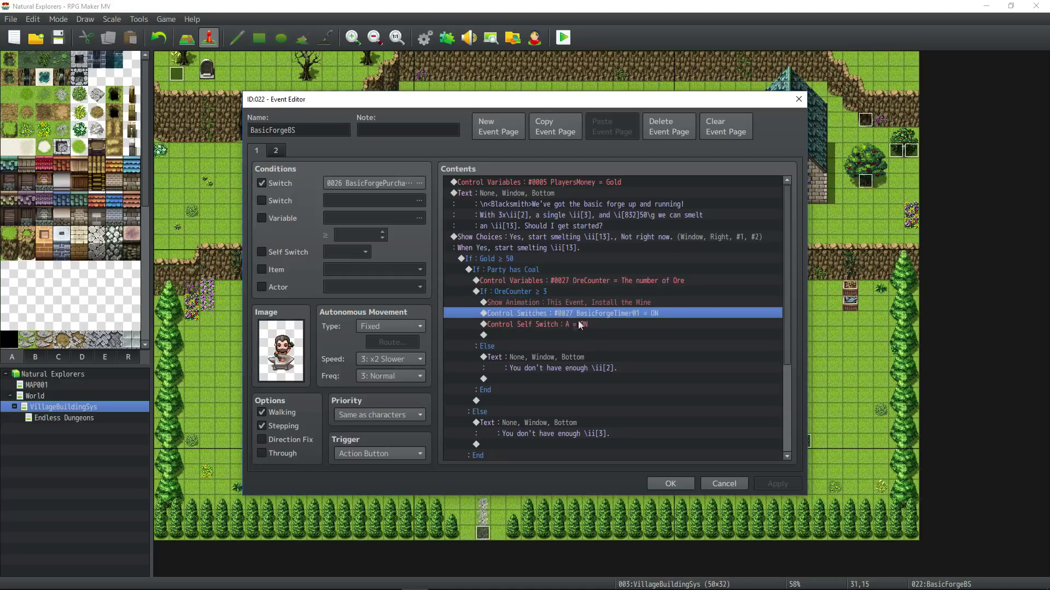
click(578, 324)
Examine the messages for insufficient Ore, Coal and gold, and the empty "Not right now." branch
scroll(584, 317, down, 2)
click(573, 287)
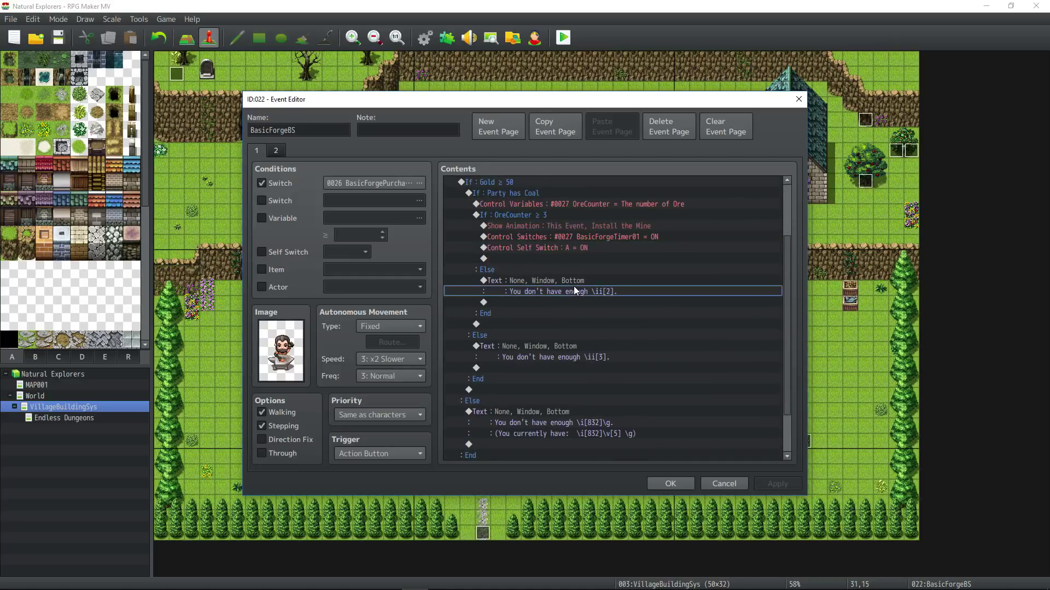
click(573, 344)
click(543, 410)
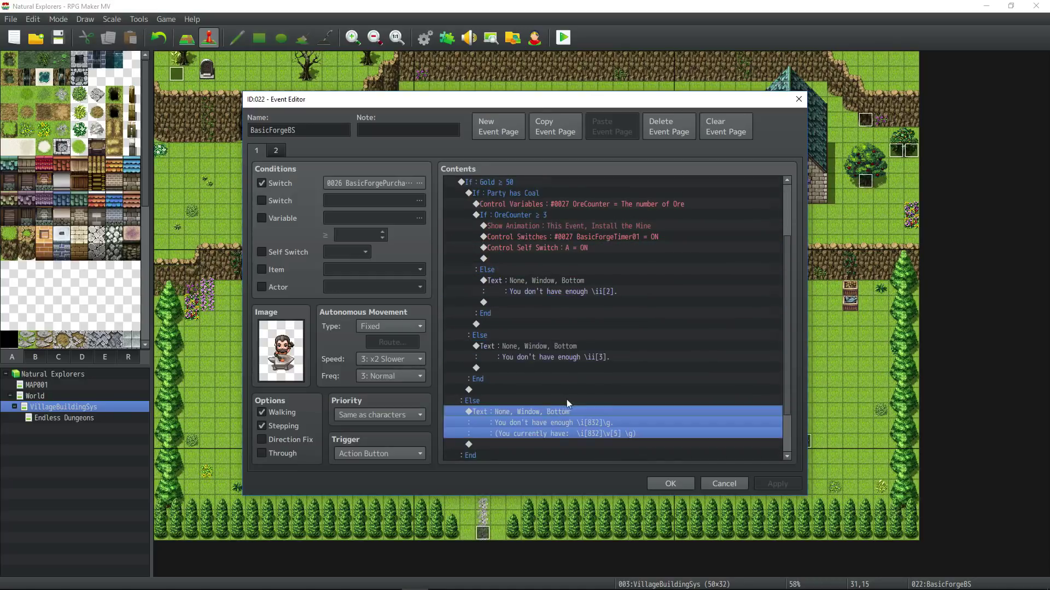
scroll(523, 367, down, 2)
click(510, 433)
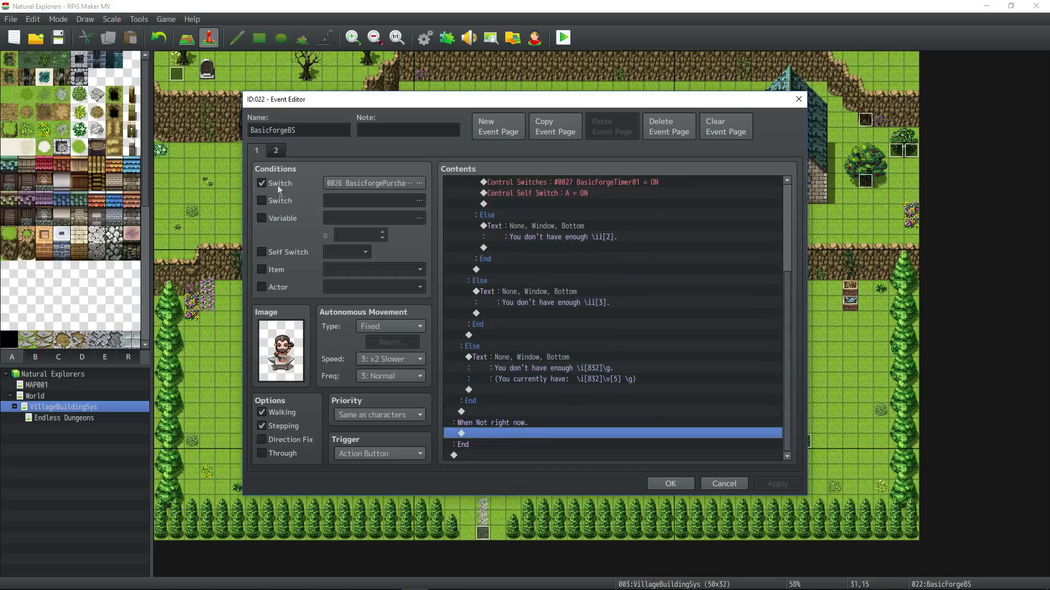
Examine the stop-smelting choices and switch resets on BasicForgeBS's second page, then return to the first page and close the event
click(275, 150)
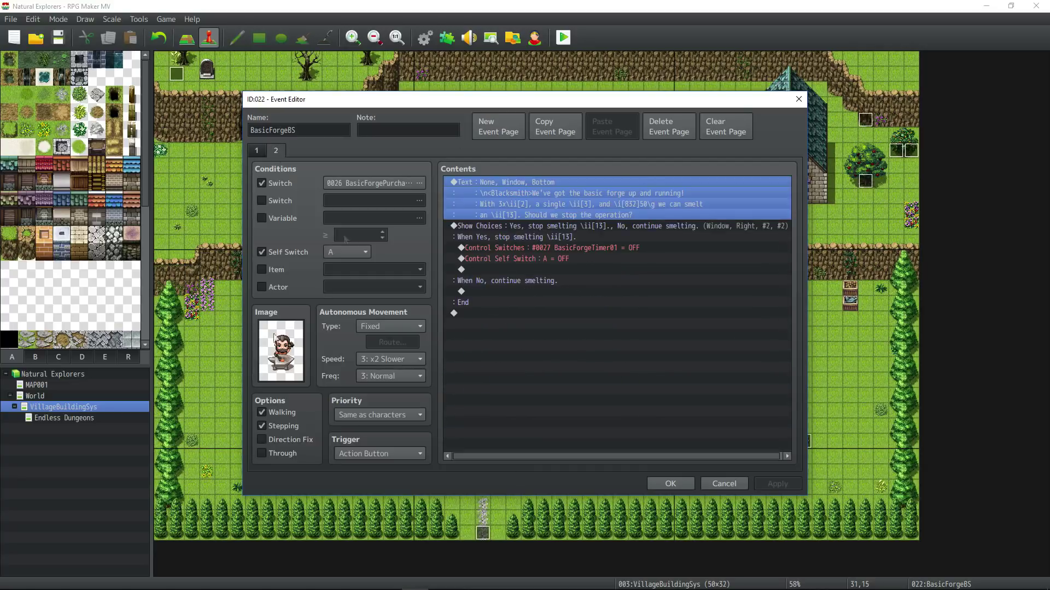
click(529, 222)
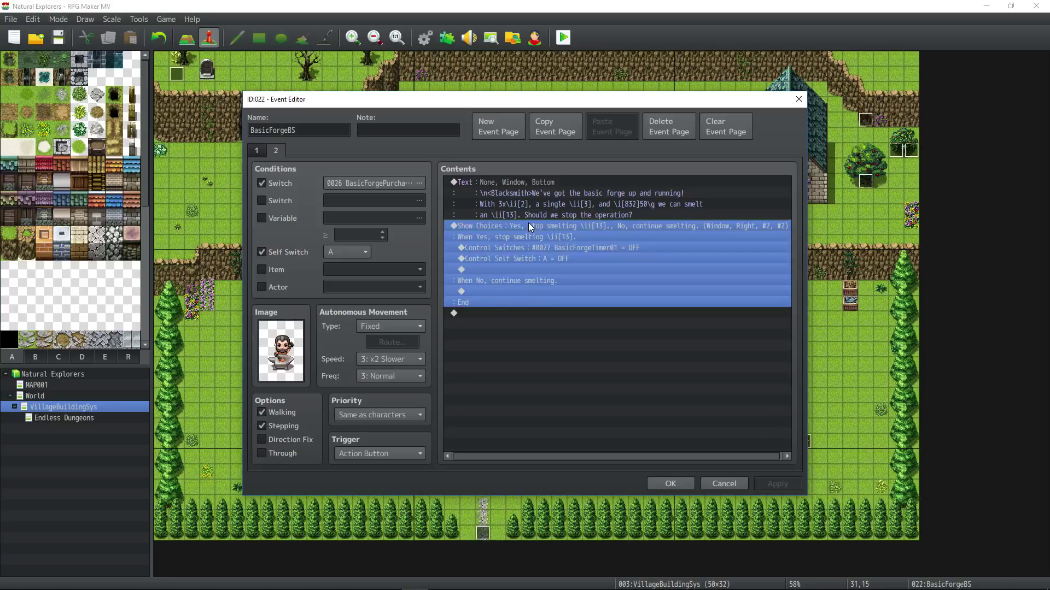
click(531, 258)
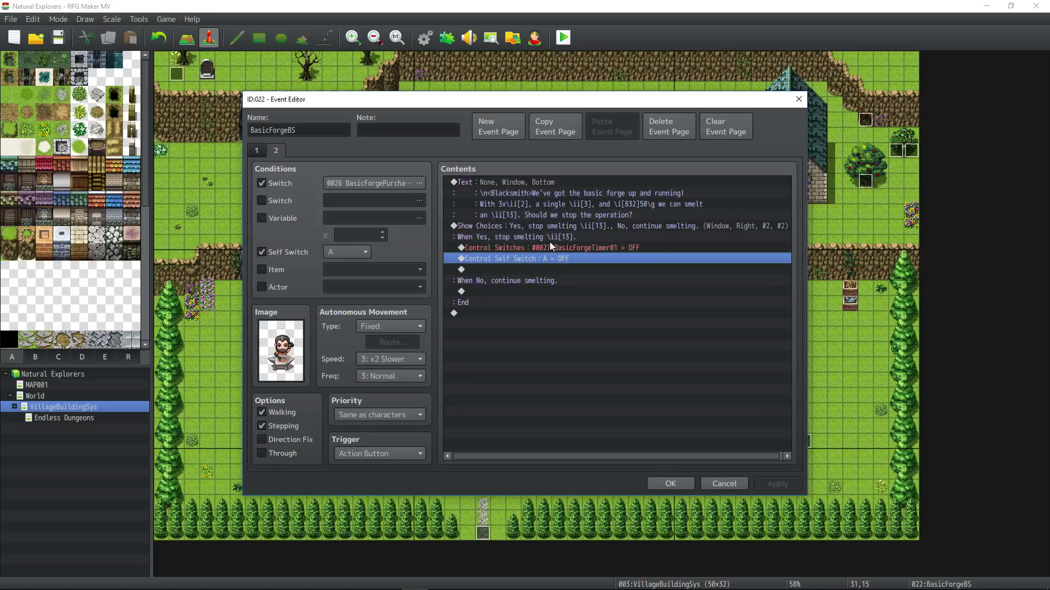
click(578, 249)
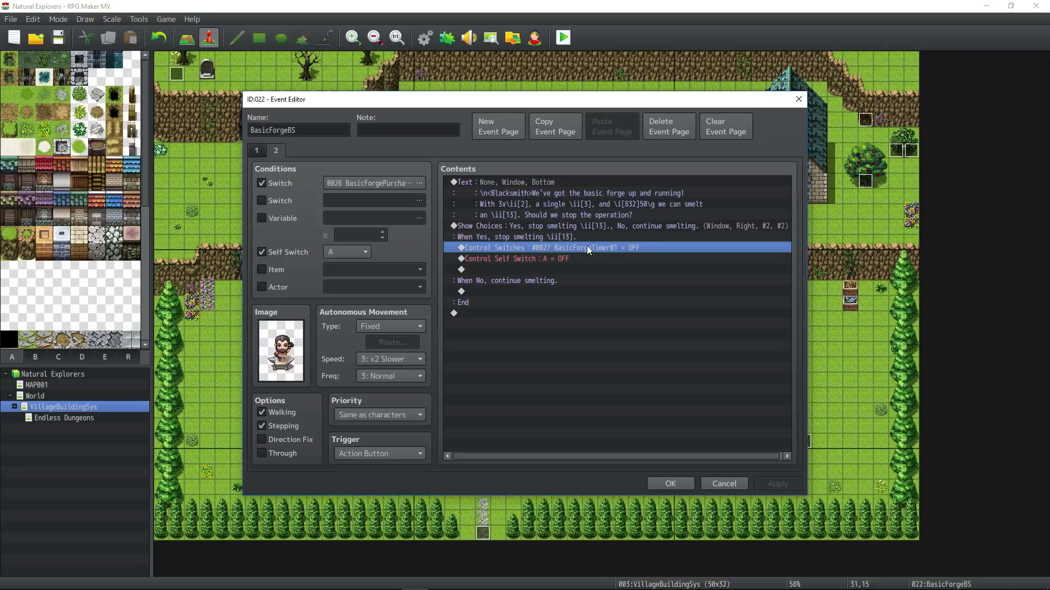
click(256, 151)
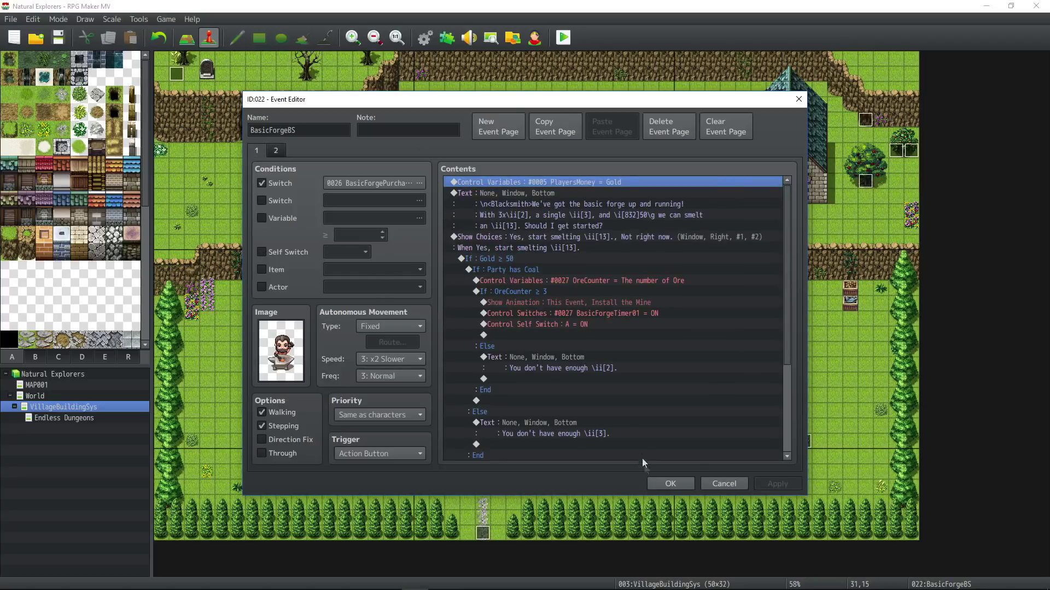
key(Escape)
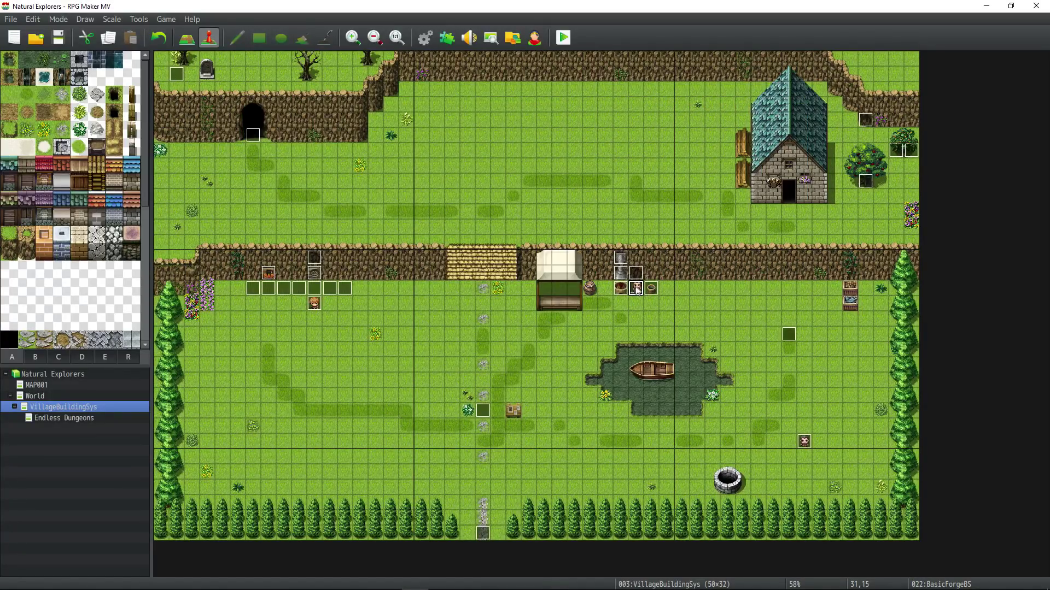
Open the BasicForgeTimer01 common event in the database and check its trigger, switch and contents
click(425, 38)
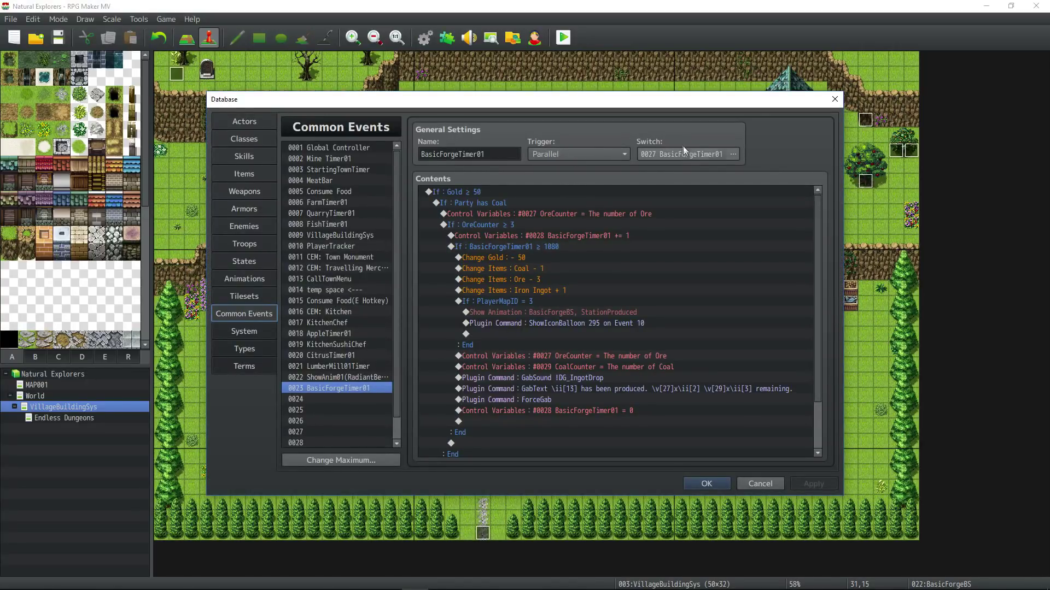
mouse_move(682, 160)
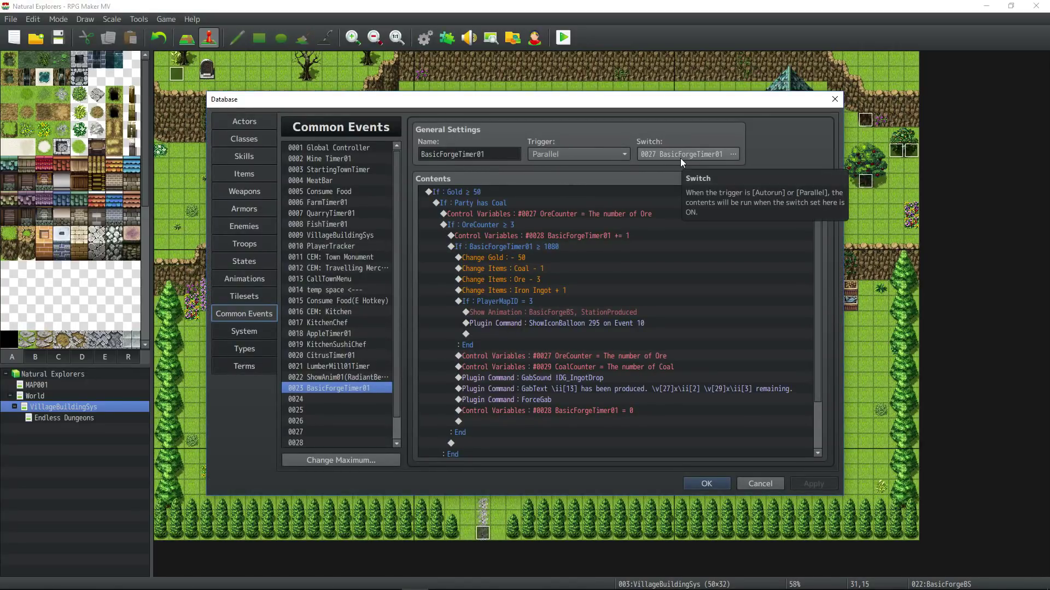
scroll(667, 243, down, 2)
scroll(645, 257, up, 2)
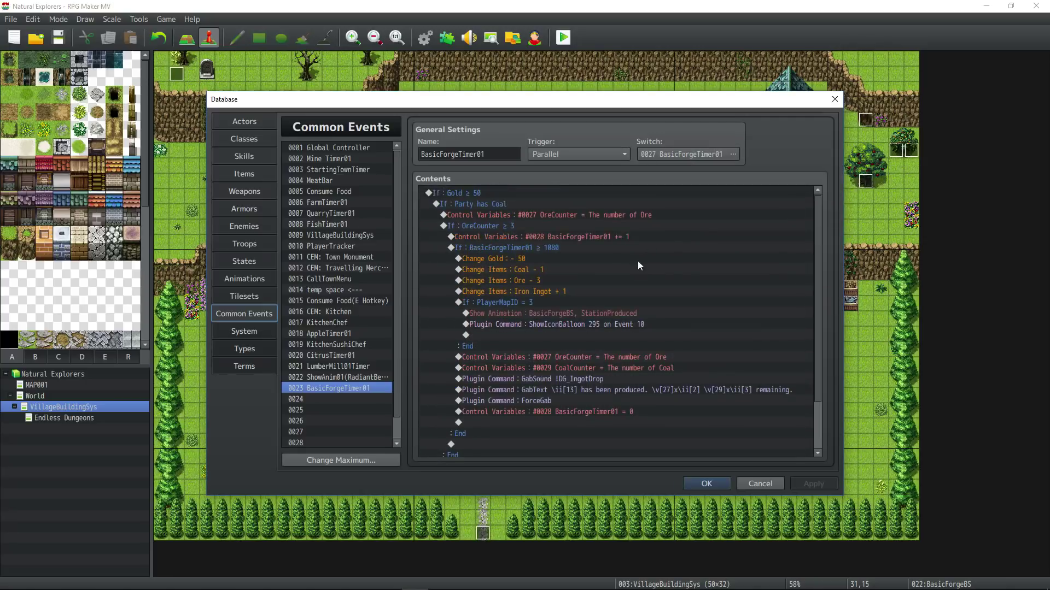
Examine the timer event's gold, Coal and OreCounter conditions, its Ore-count variable settings and the BasicForgeTimer01 increment
click(481, 194)
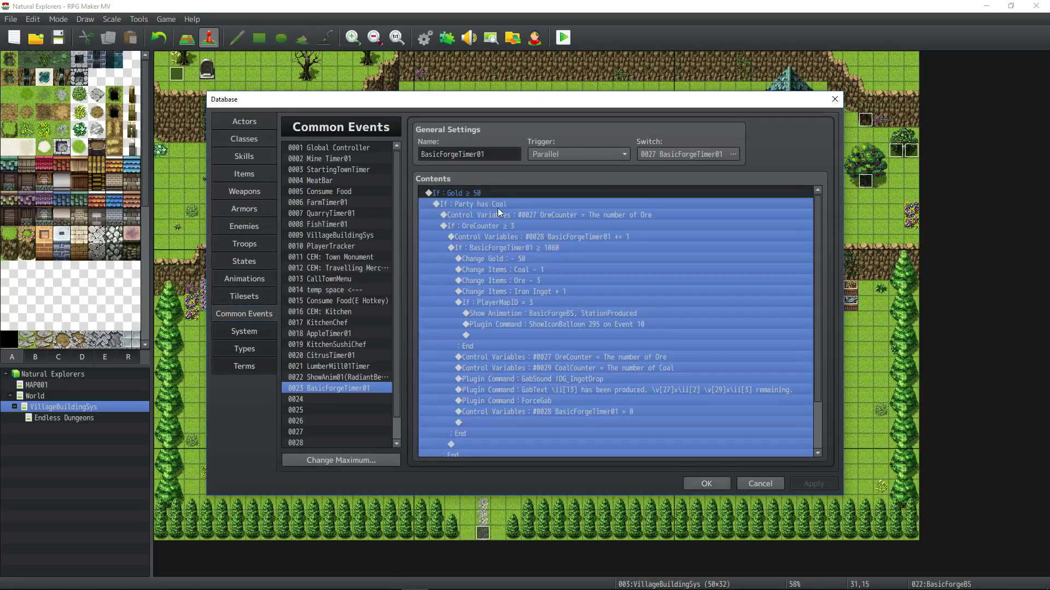
click(484, 205)
click(485, 193)
click(492, 204)
right_click(589, 216)
click(616, 236)
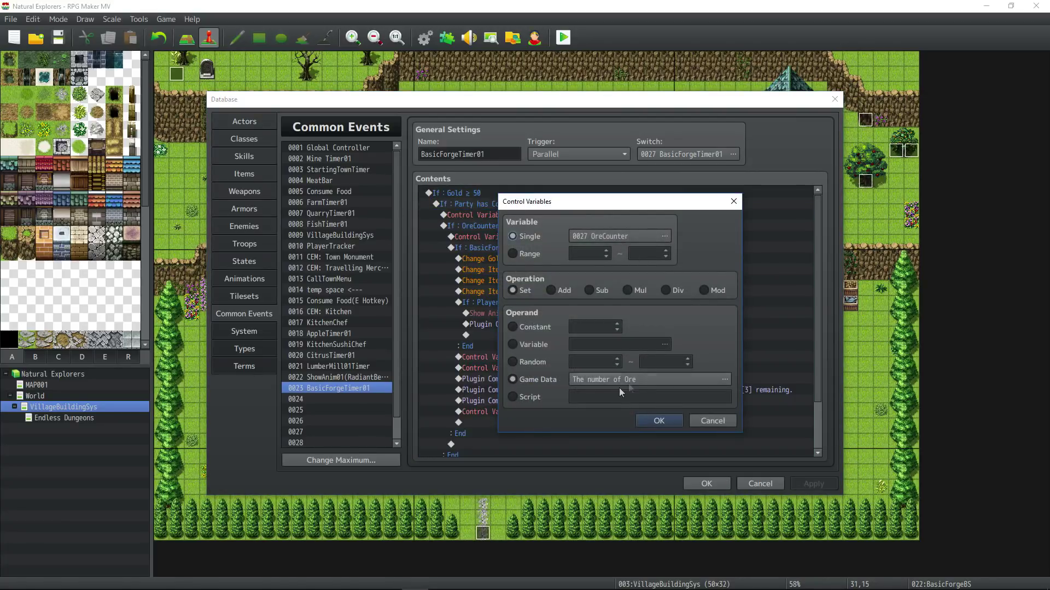
click(658, 420)
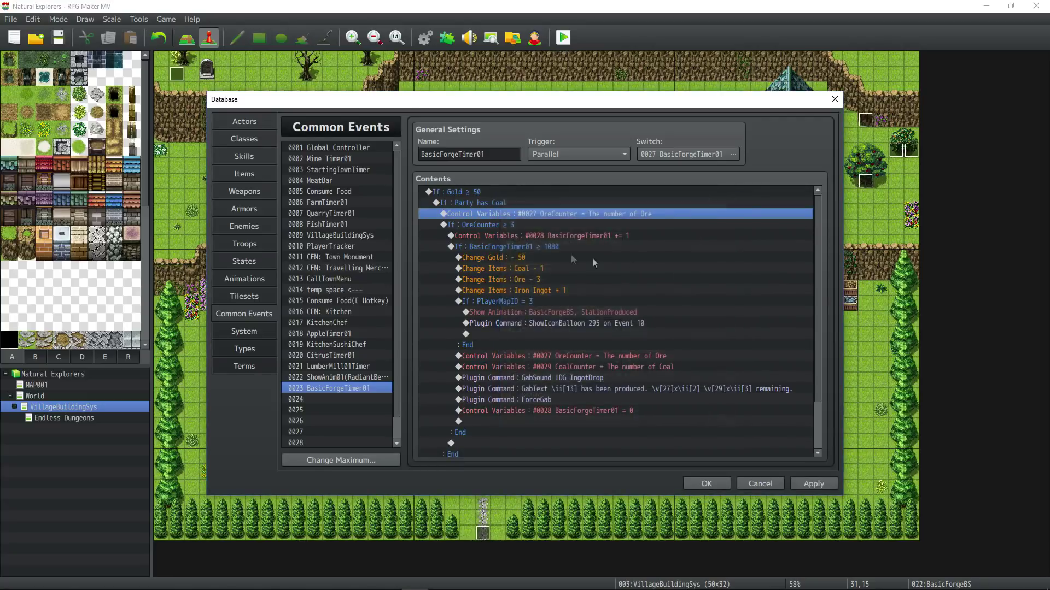
click(522, 224)
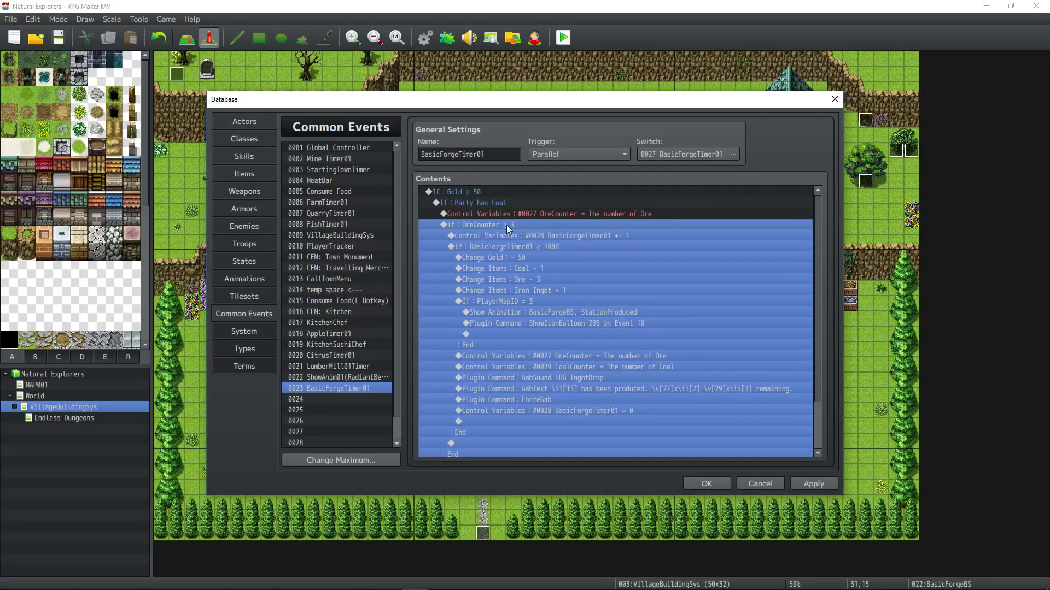
click(532, 236)
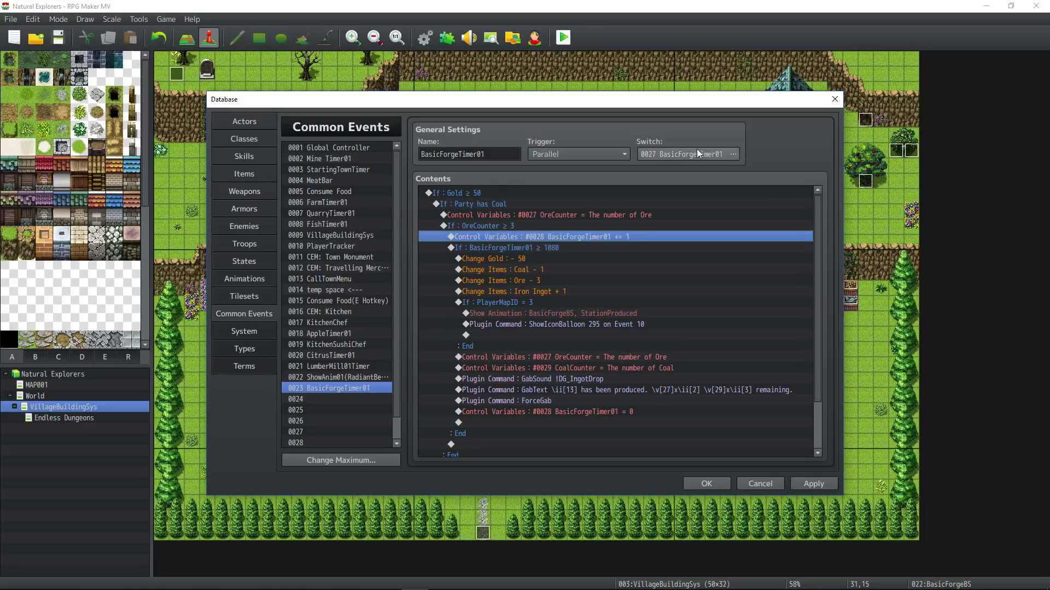
Set the constant in the BasicForgeTimer01 conditional branch to 720
double_click(552, 248)
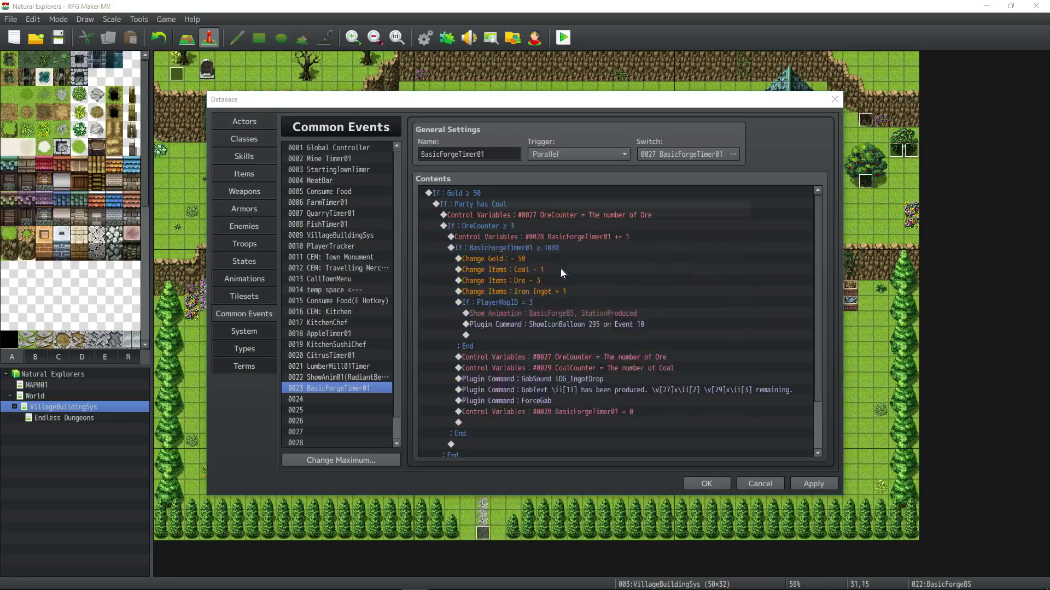
double_click(650, 285)
text(7200)
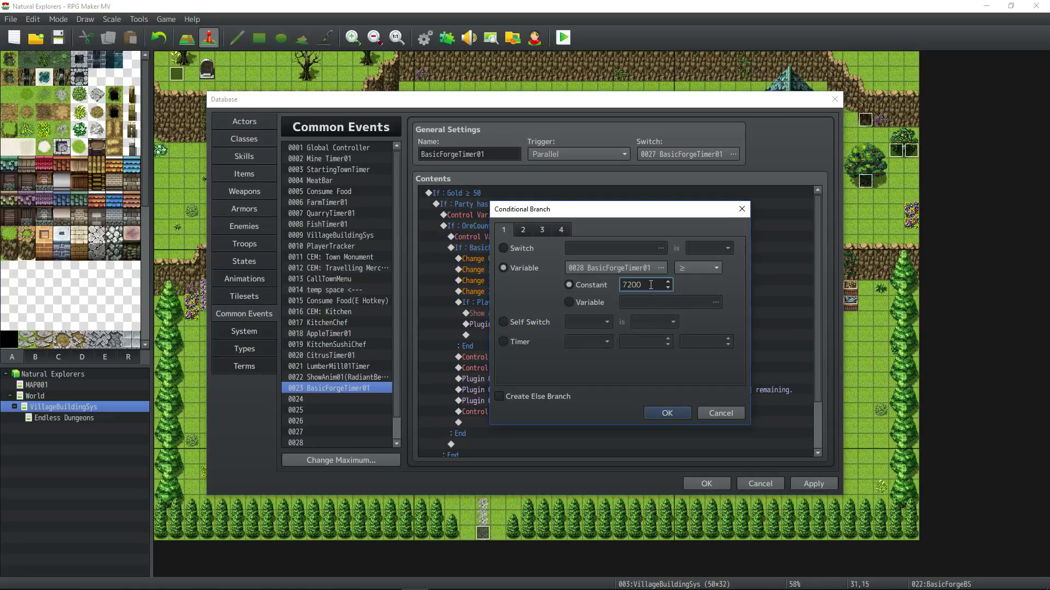
drag(642, 285, 605, 290)
click(648, 286)
key(BackSpace)
click(660, 408)
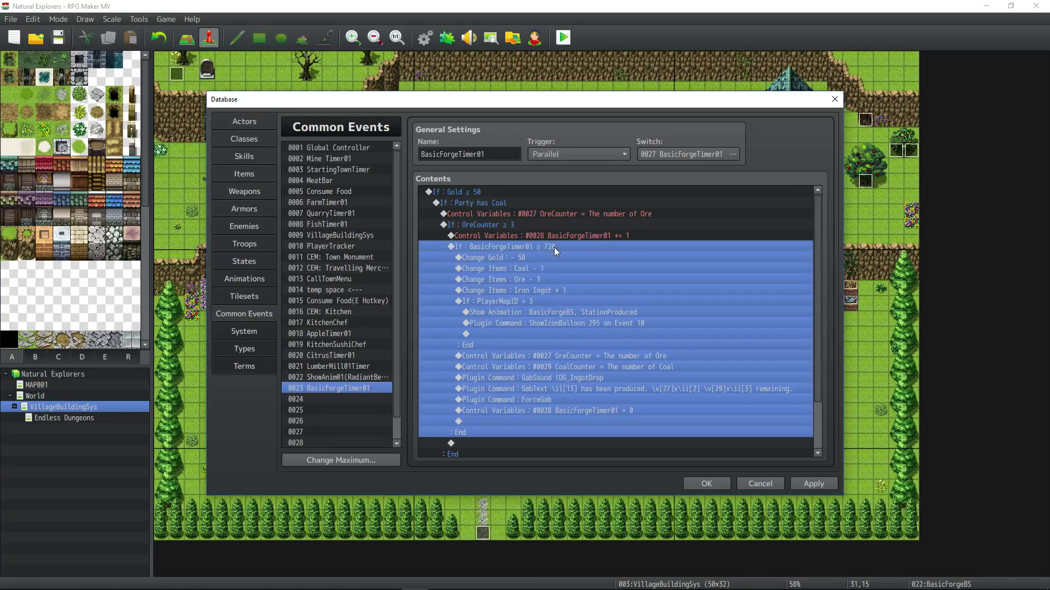
Review the nested conditions and variable commands from the gold check down to the BasicForgeTimer01 branch
click(496, 198)
click(497, 204)
click(502, 213)
click(508, 224)
click(514, 236)
click(528, 249)
Examine the gold, Coal and Ore deductions and the Iron Ingot reward inside the timer branch
click(531, 268)
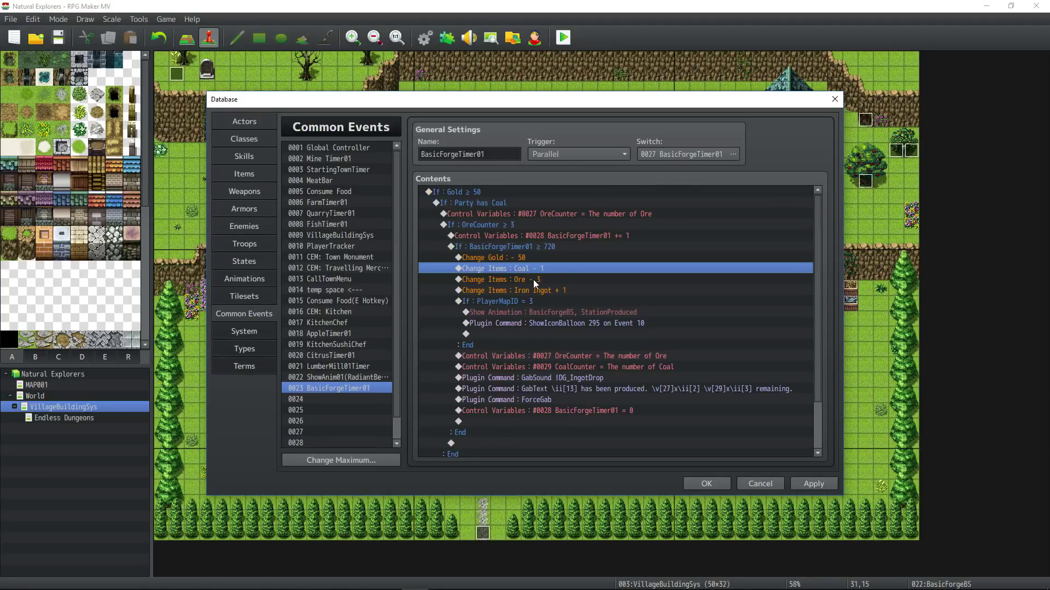
click(531, 258)
click(531, 268)
click(530, 279)
click(529, 290)
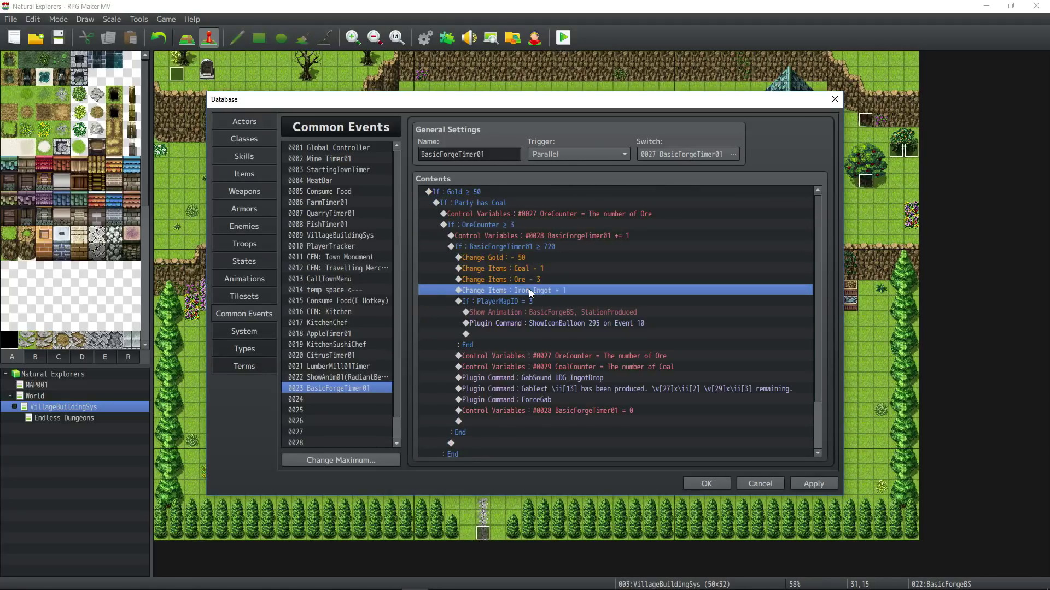
click(528, 258)
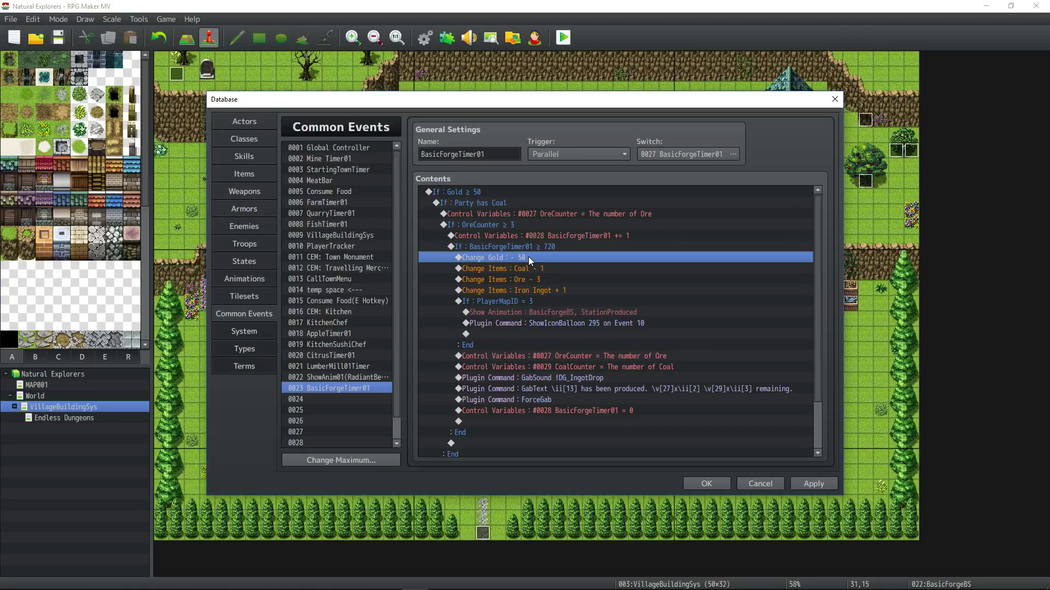
Review the Coal and Ore deductions and the Iron Ingot reward once more within the timer branch
click(552, 268)
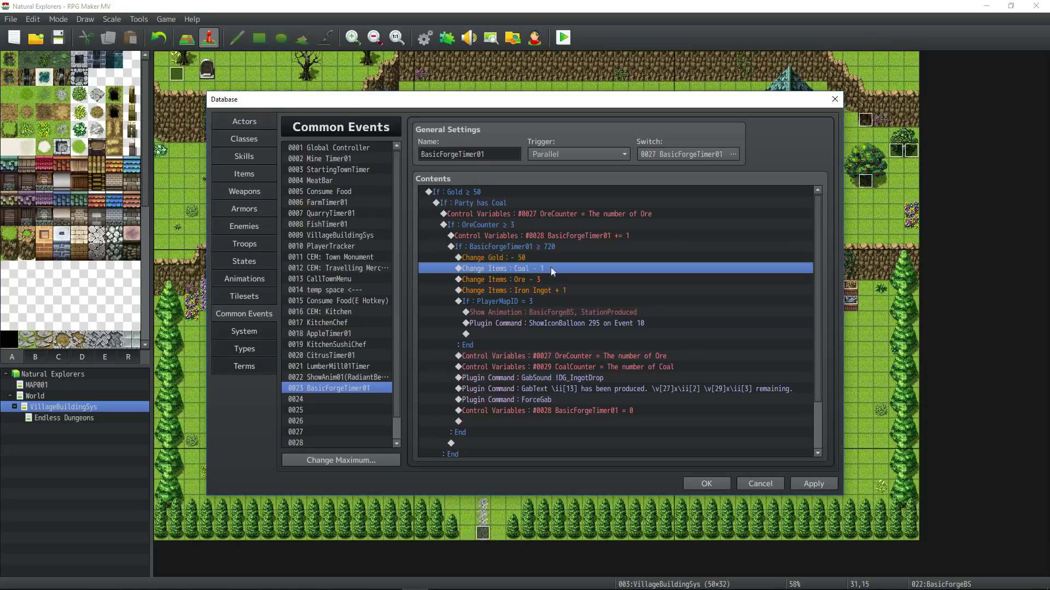
click(543, 279)
click(566, 290)
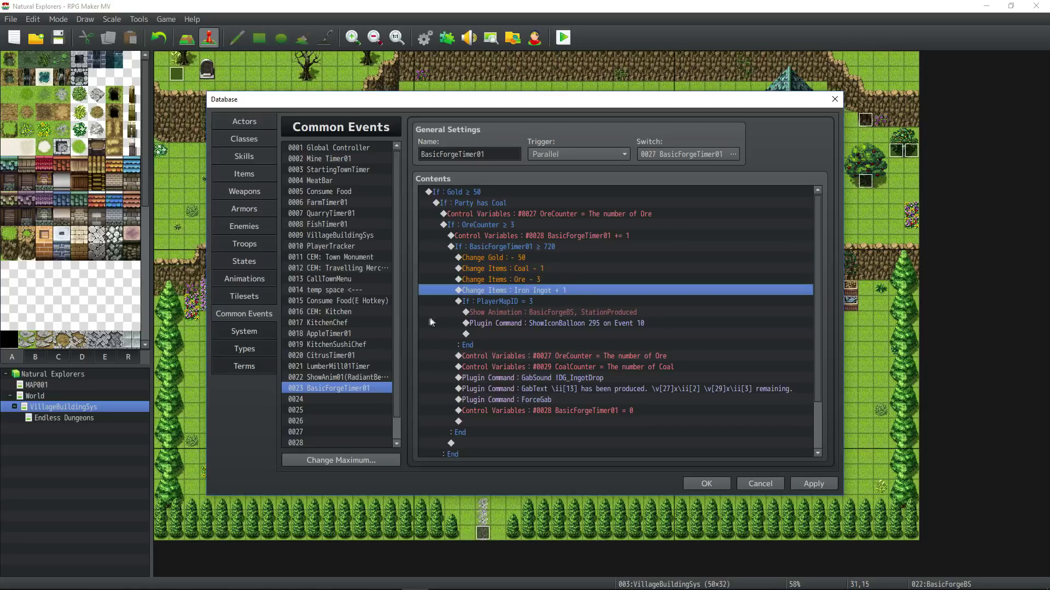
Apply the database changes and examine the PlayerTracker common event that supplies PlayerMapID for the timer's map condition
click(523, 298)
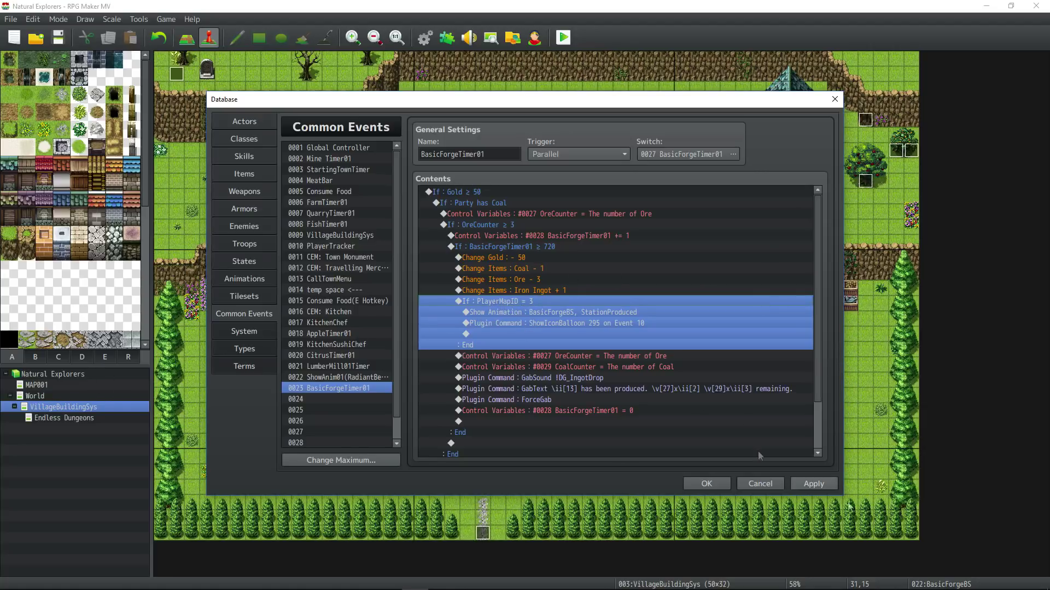
click(815, 483)
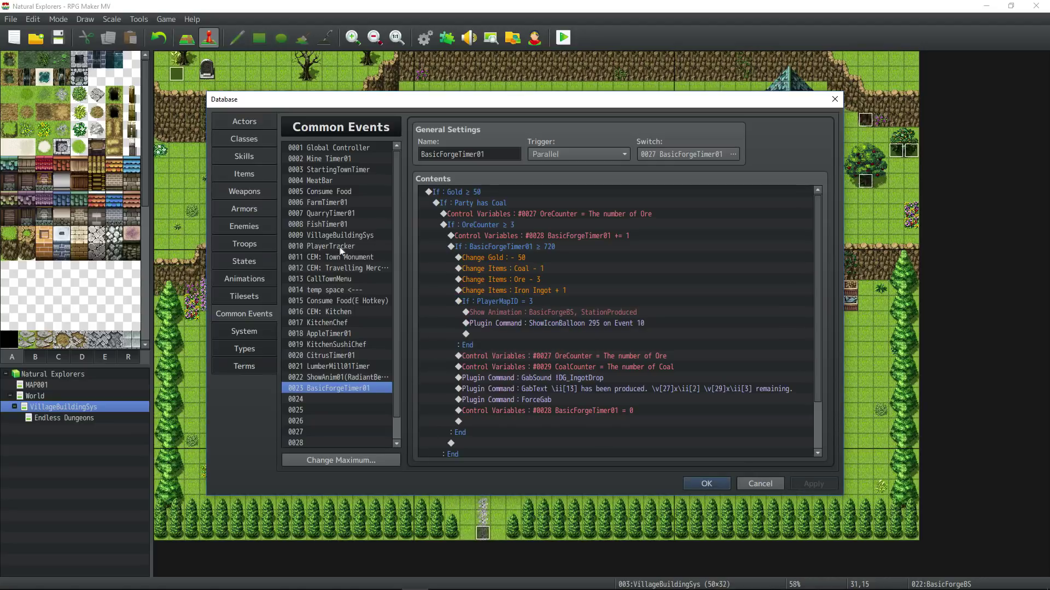
click(306, 246)
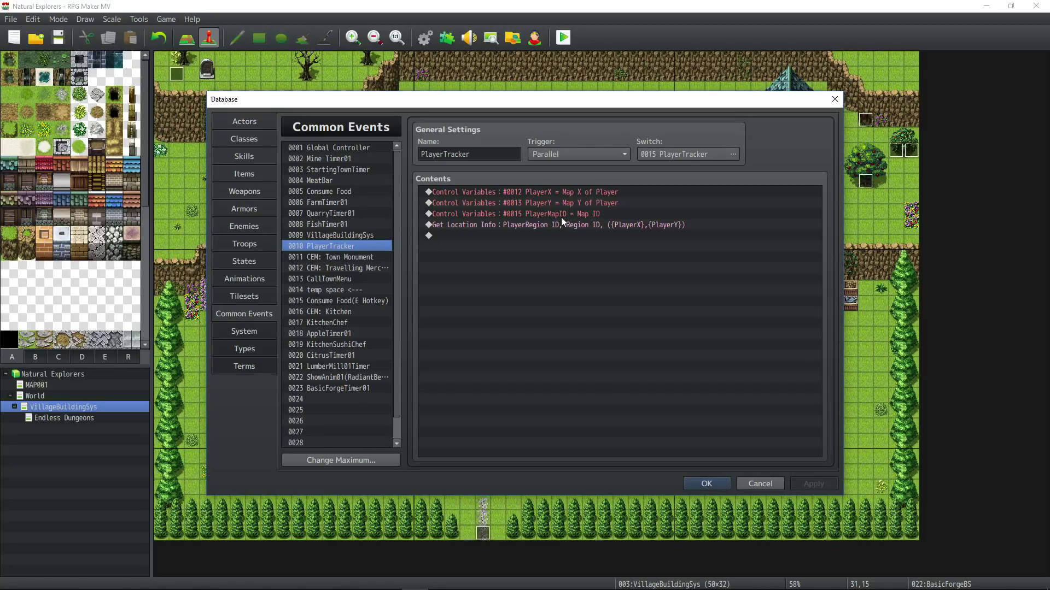
click(352, 387)
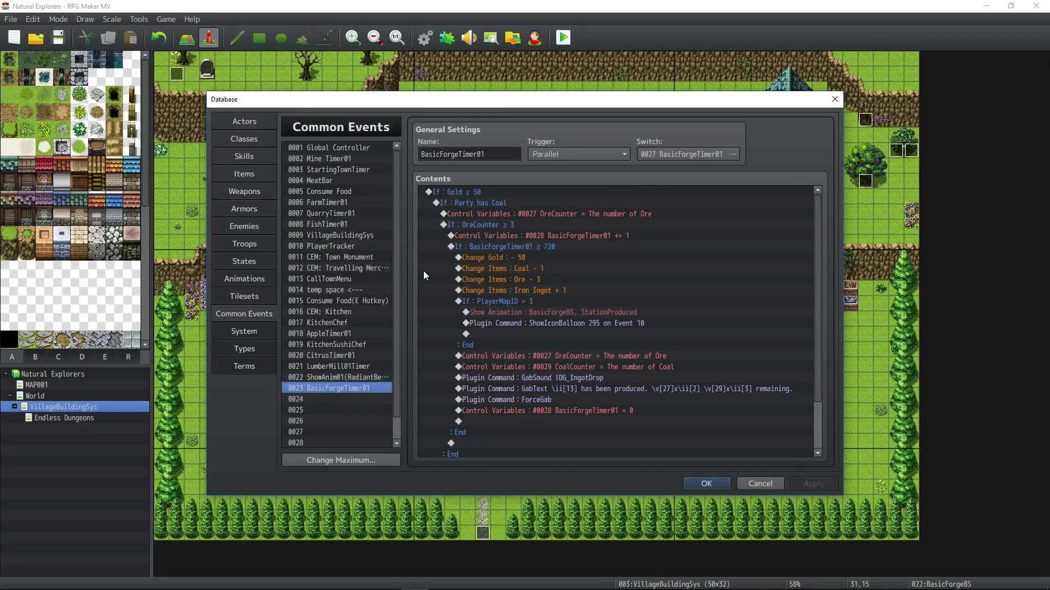
Examine the StationProduced animation and ShowIconBalloon plugin command inside the PlayerMapID branch of BasicForgeTimer01
click(551, 323)
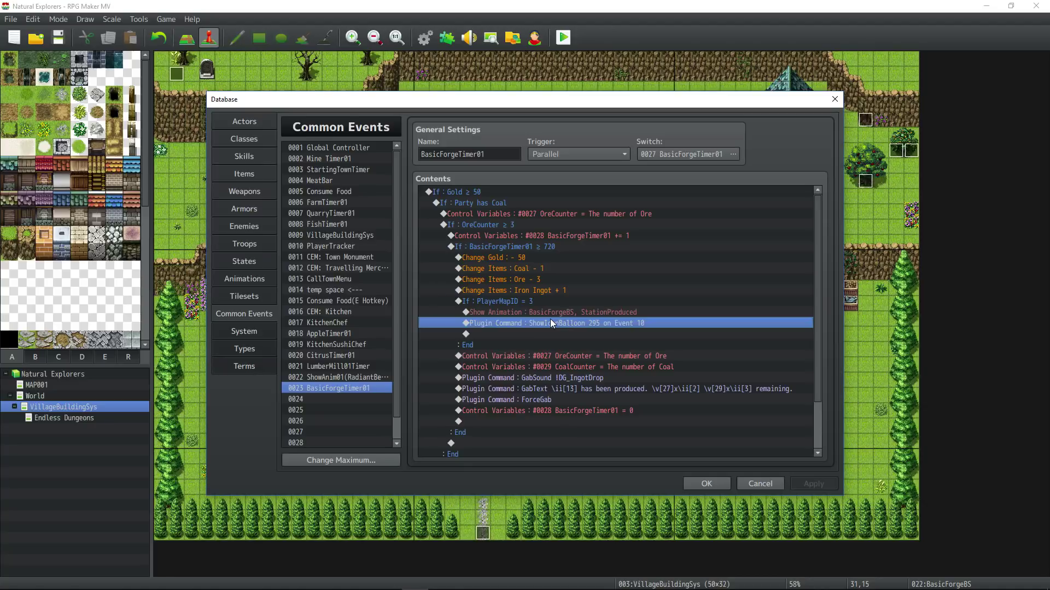
click(548, 300)
click(551, 321)
click(566, 312)
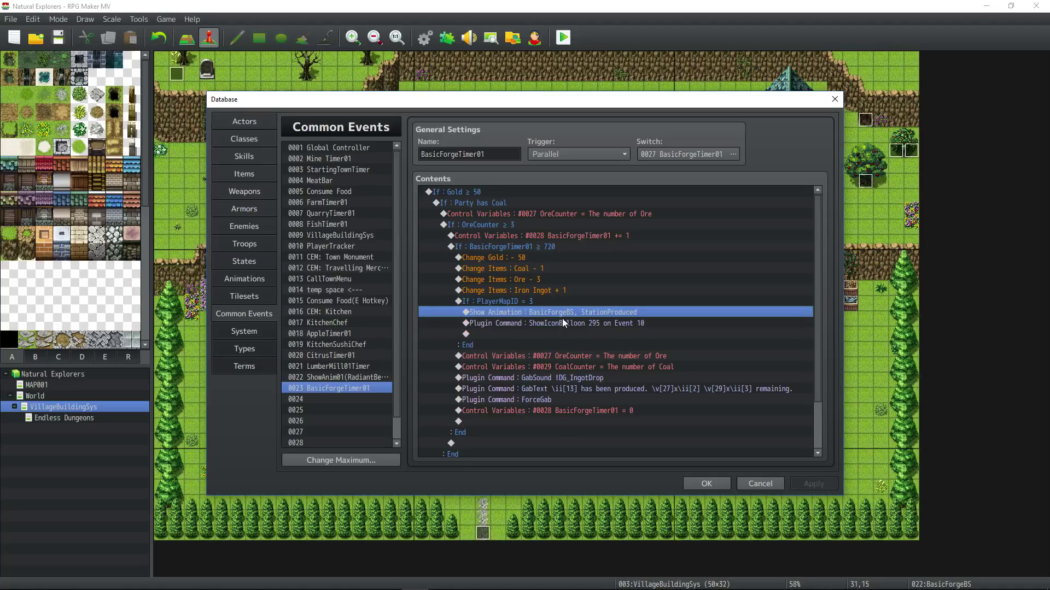
click(498, 326)
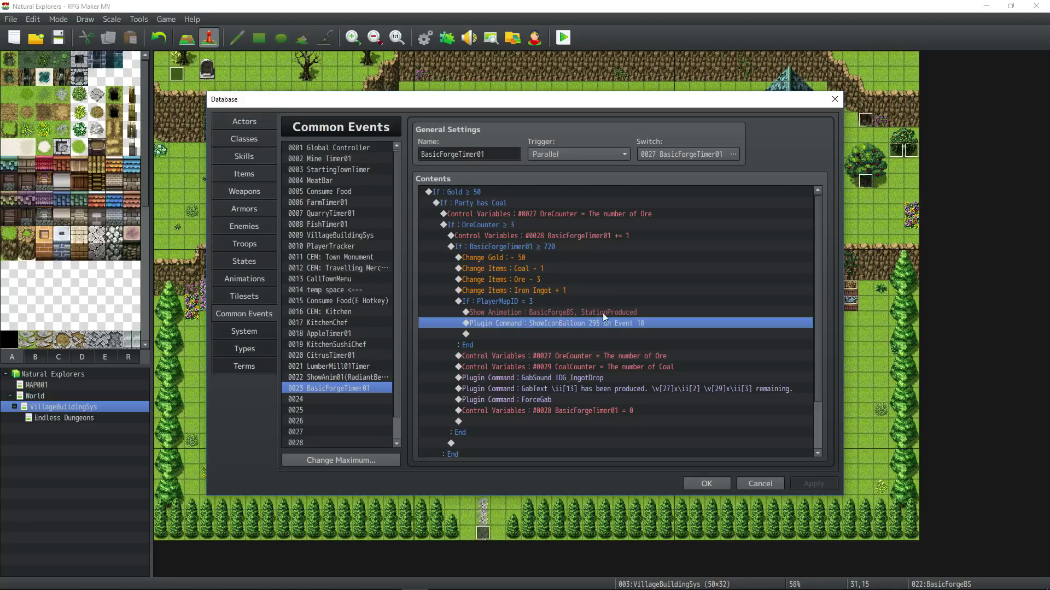
scroll(569, 282, down, 2)
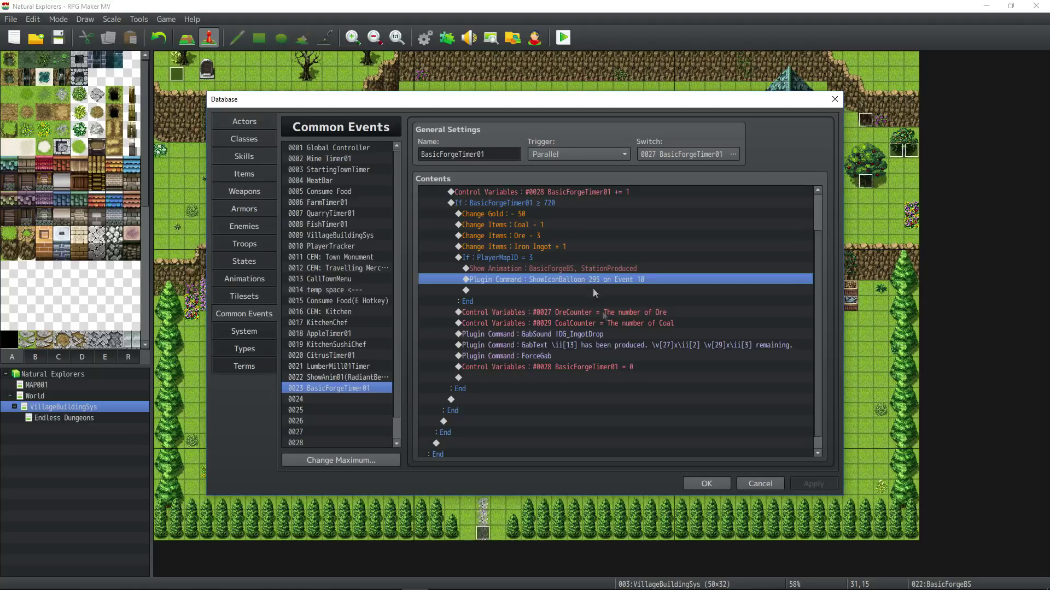
Check the BasicForgeBS map event's ID and point the ShowIconBalloon plugin command at Event 22
click(706, 483)
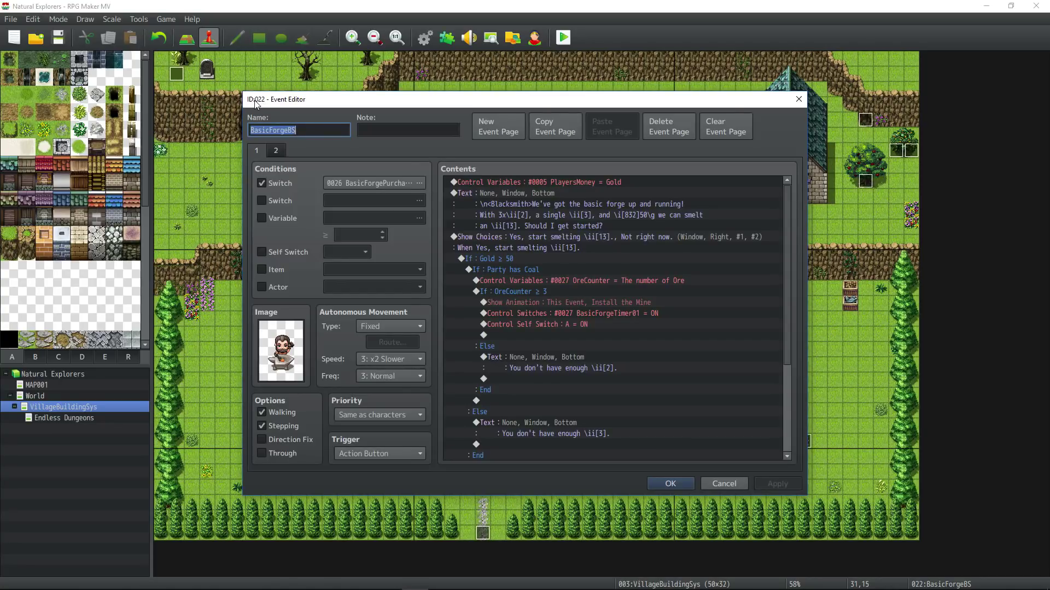
click(668, 488)
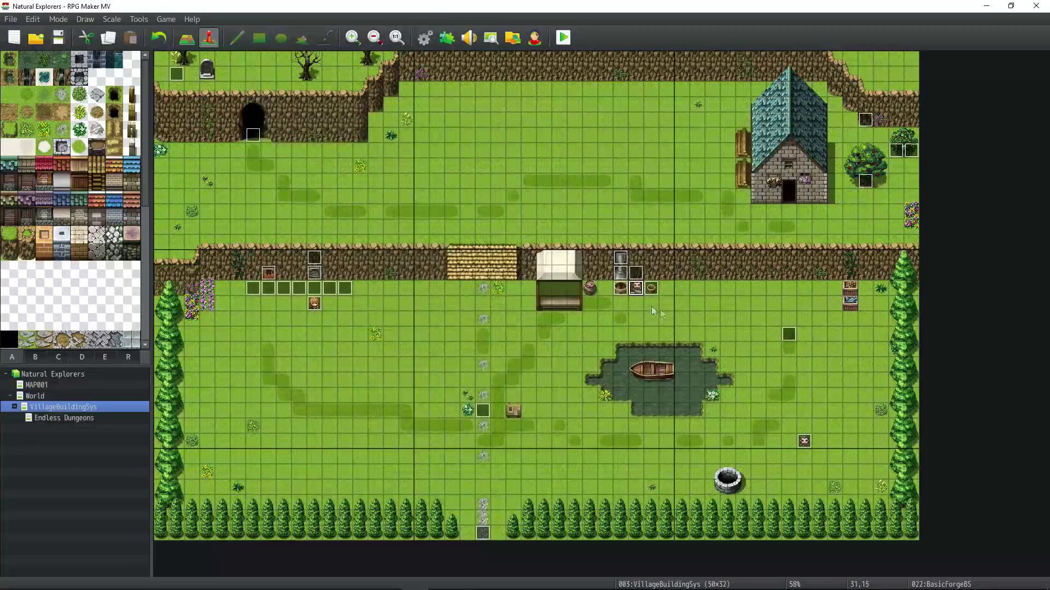
key(F9)
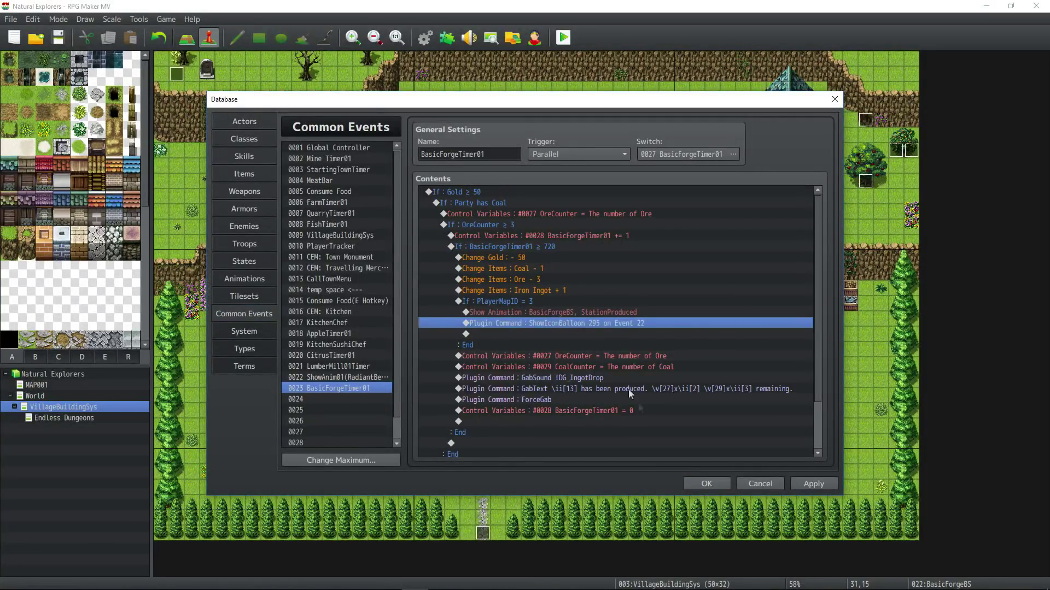
Look up the Iron Ingot's icon index, set the ShowIconBalloon plugin command's icon to 861, and apply the change
click(248, 174)
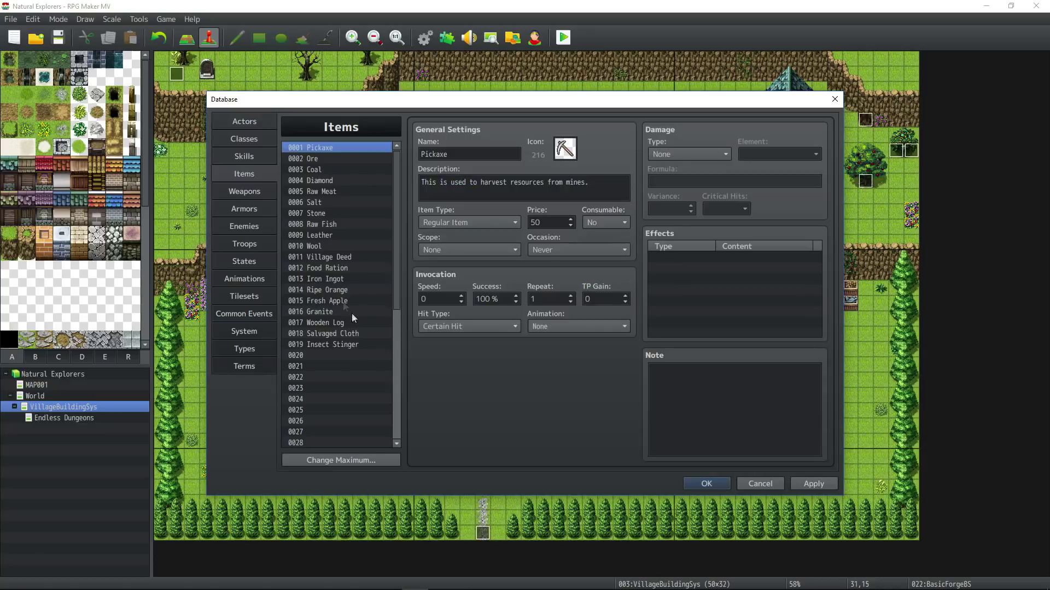
click(322, 280)
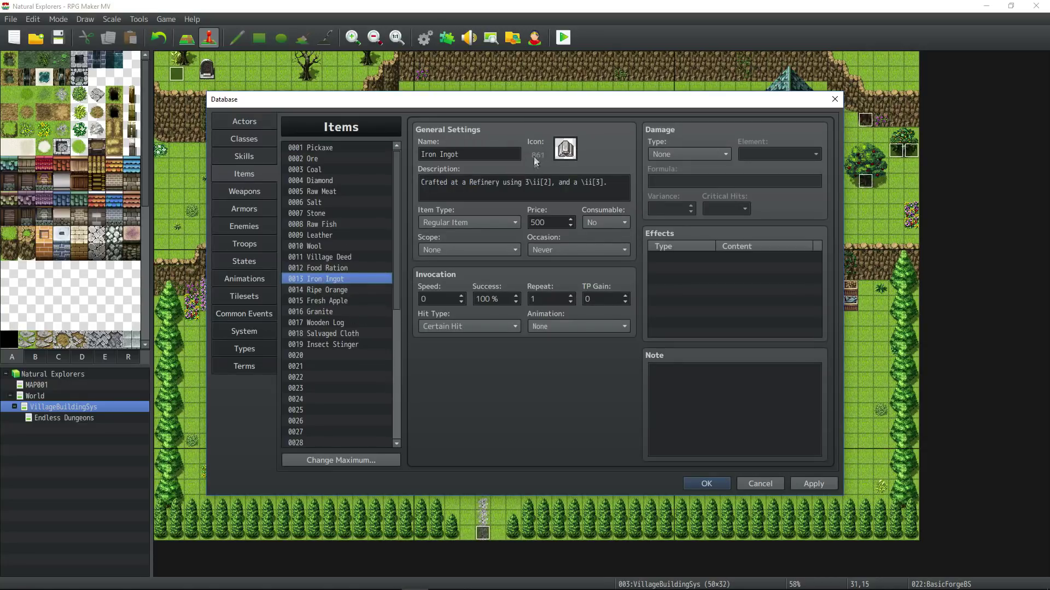
click(249, 314)
right_click(566, 325)
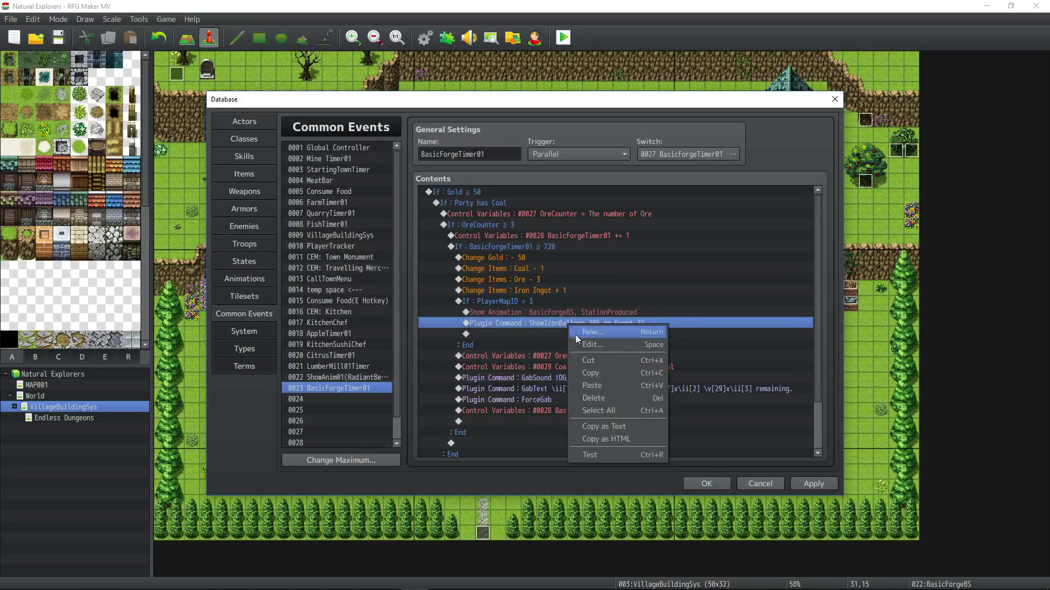
click(575, 334)
double_click(579, 312)
text(861)
drag(521, 312, 586, 311)
click(586, 310)
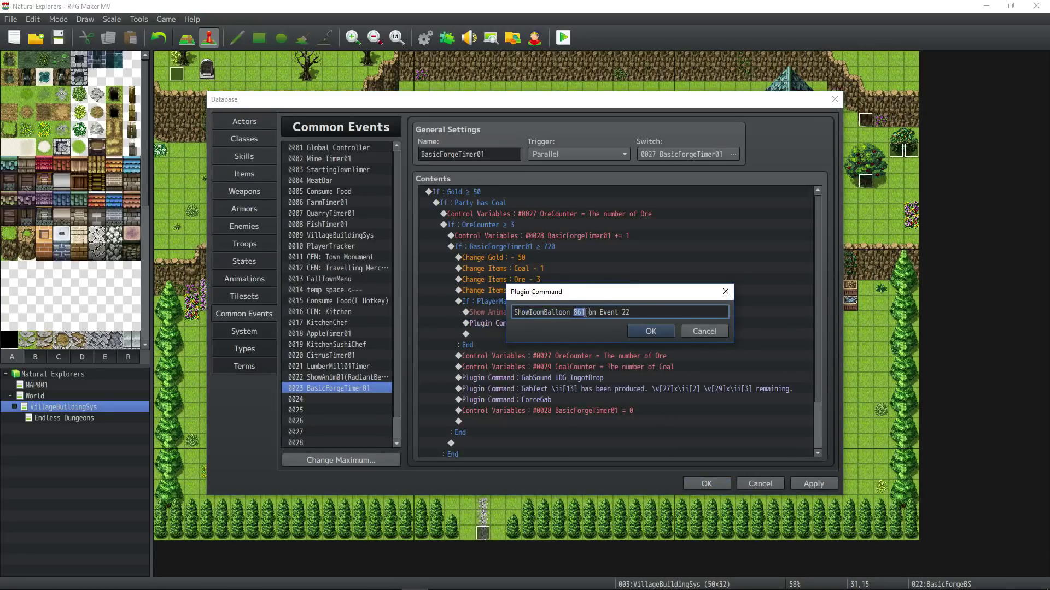
click(641, 332)
click(818, 485)
Review the PlayerMapID branch, the OreCounter and CoalCounter updates, and the GabText production message
scroll(507, 250, down, 2)
click(507, 249)
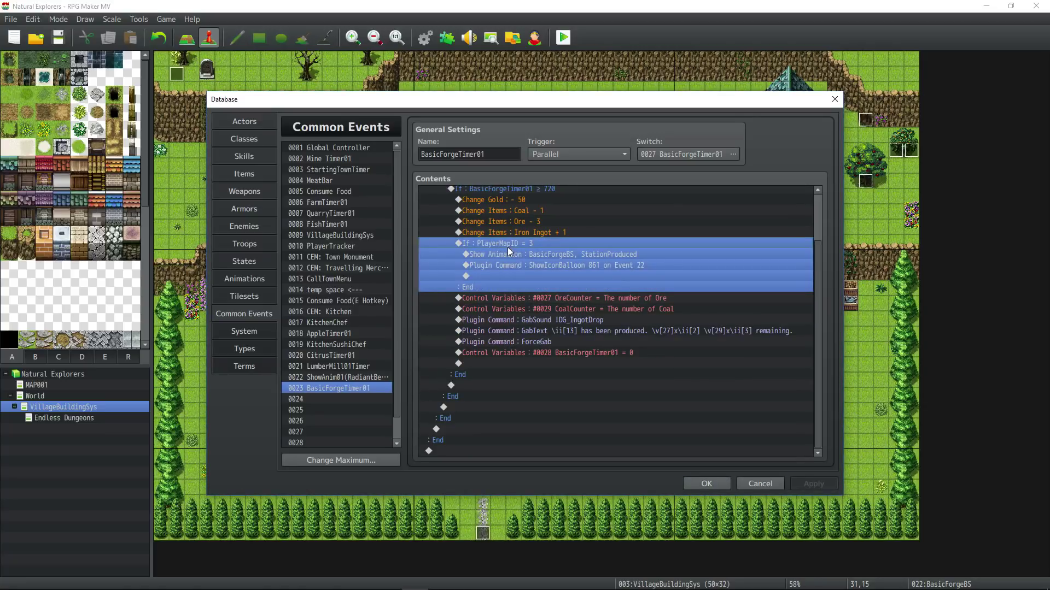
click(523, 299)
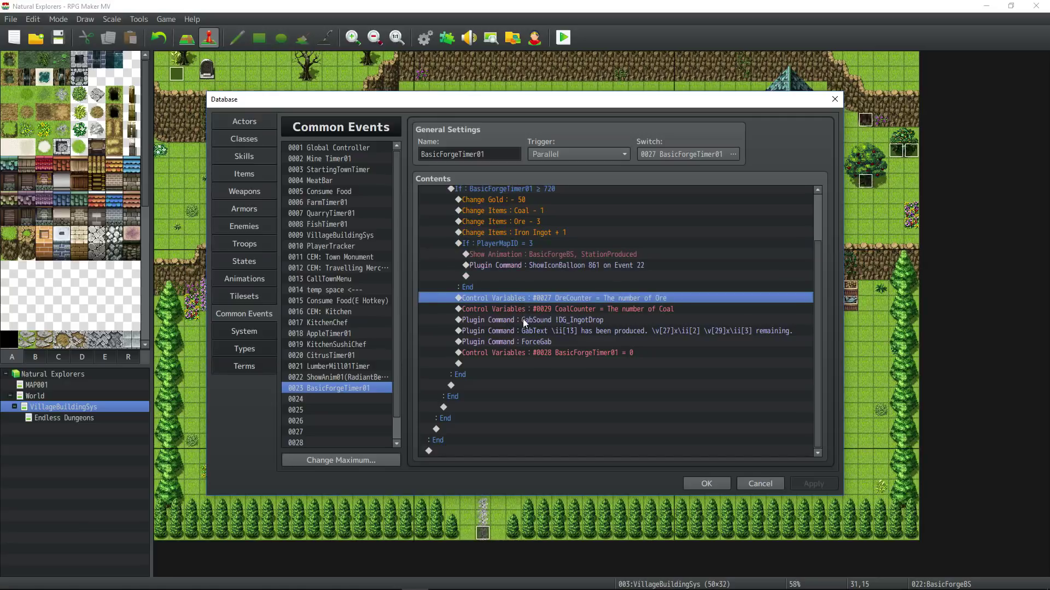
click(507, 309)
click(512, 298)
click(512, 308)
click(592, 334)
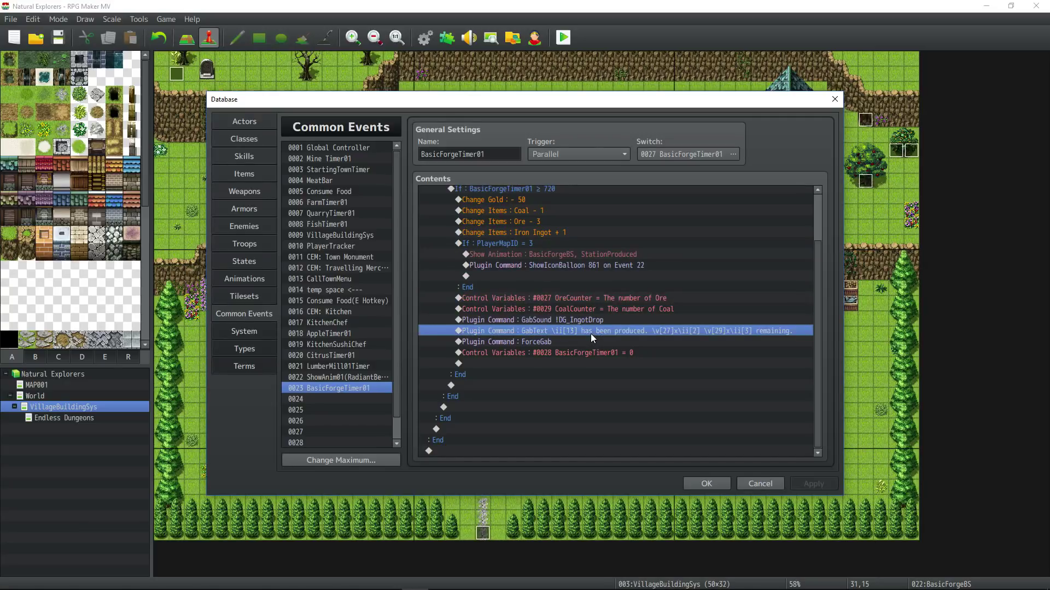
Compare the OreCounter and CoalCounter updates with the Coal and Ore deductions earlier in the timer branch
click(581, 300)
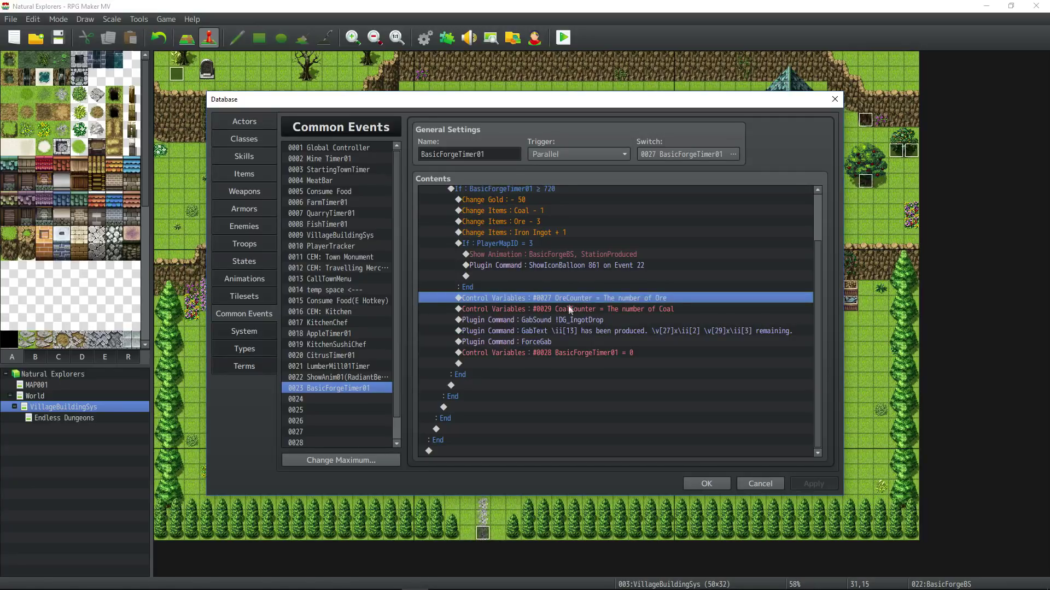
click(568, 307)
click(522, 211)
click(523, 219)
click(524, 213)
click(525, 220)
click(528, 213)
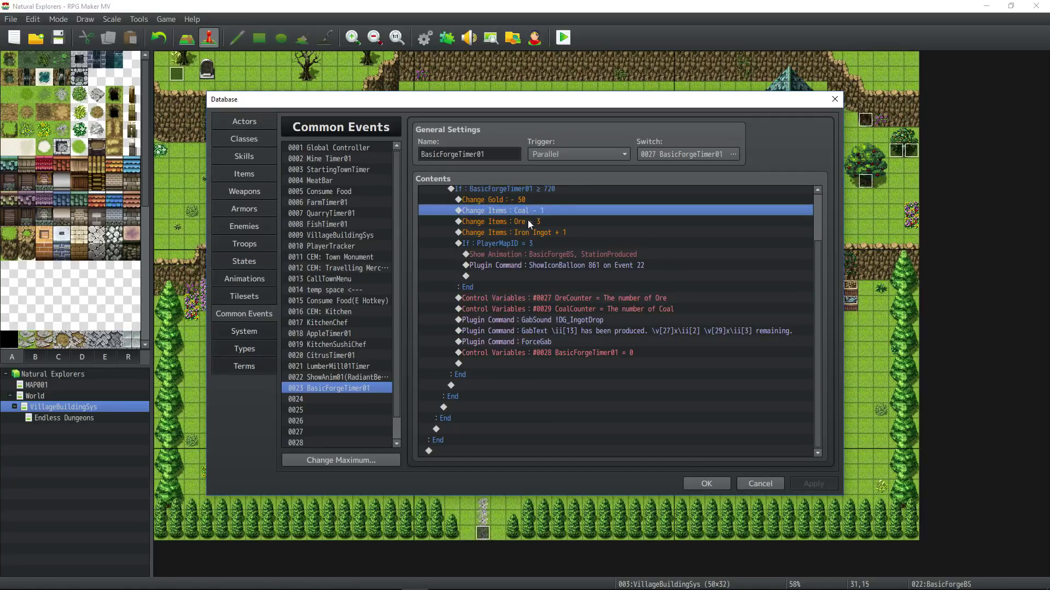
Examine the GabSound !DG_IngotDrop command and switch to Audacity to play the ingot drop sound several times
click(524, 320)
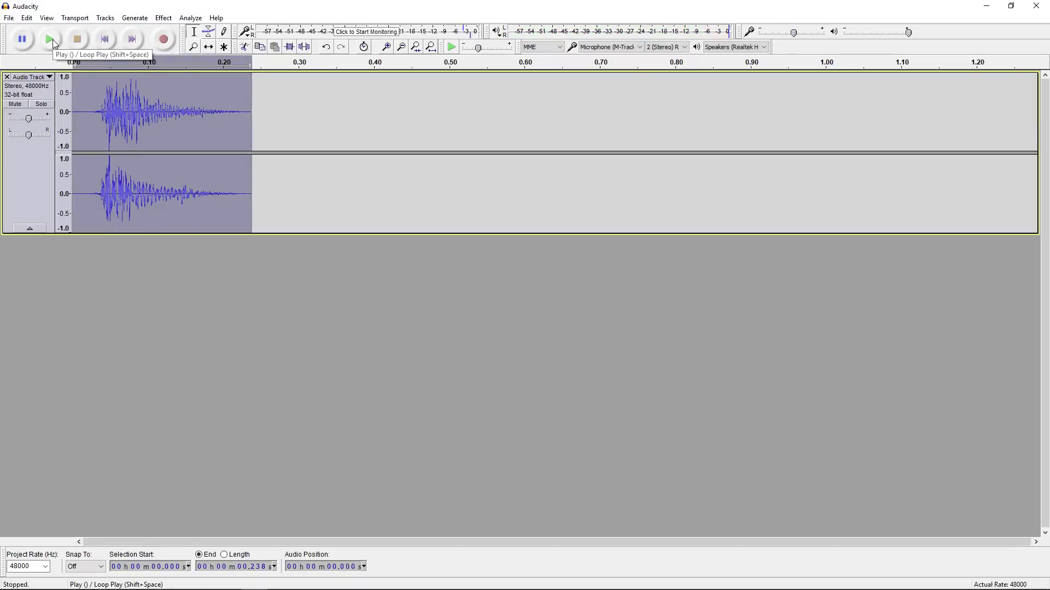
click(52, 39)
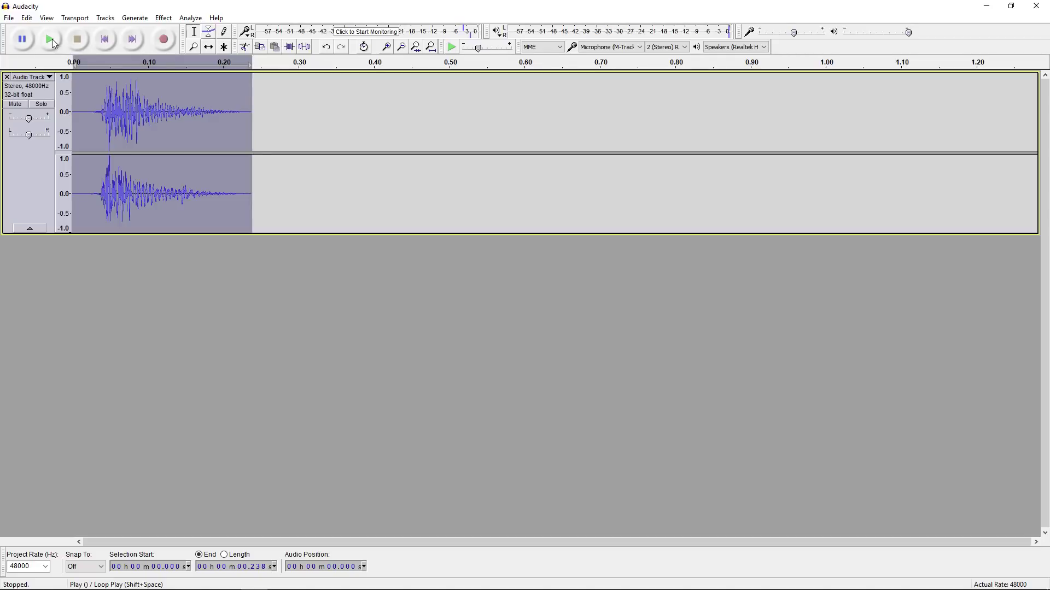
click(51, 39)
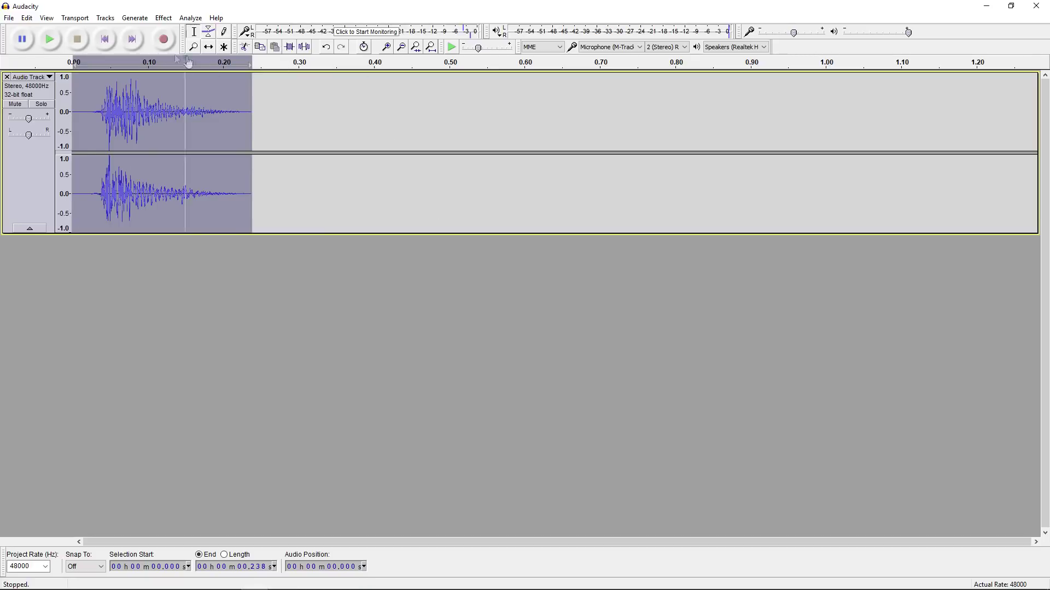
click(50, 39)
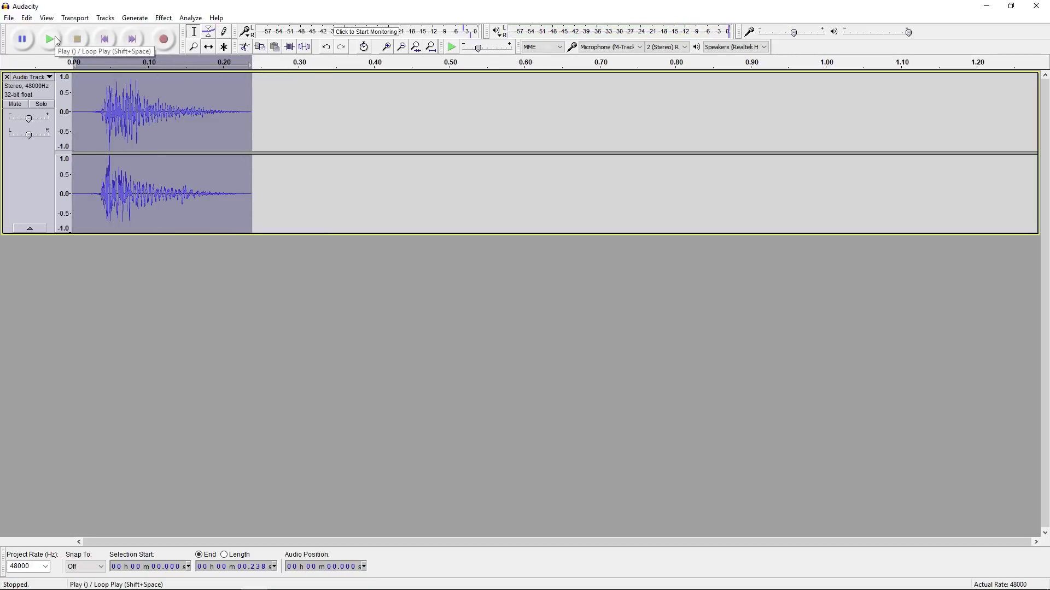
click(54, 41)
click(51, 37)
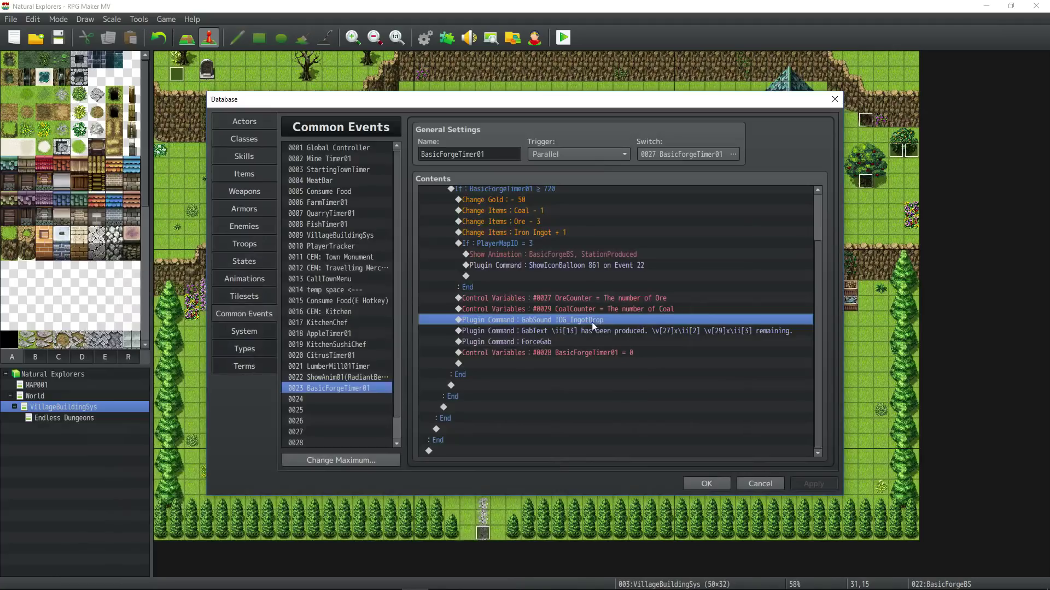
Back in RPG Maker MV, examine the GabText message, the ForceGab command and the BasicForgeTimer01 reset
click(585, 332)
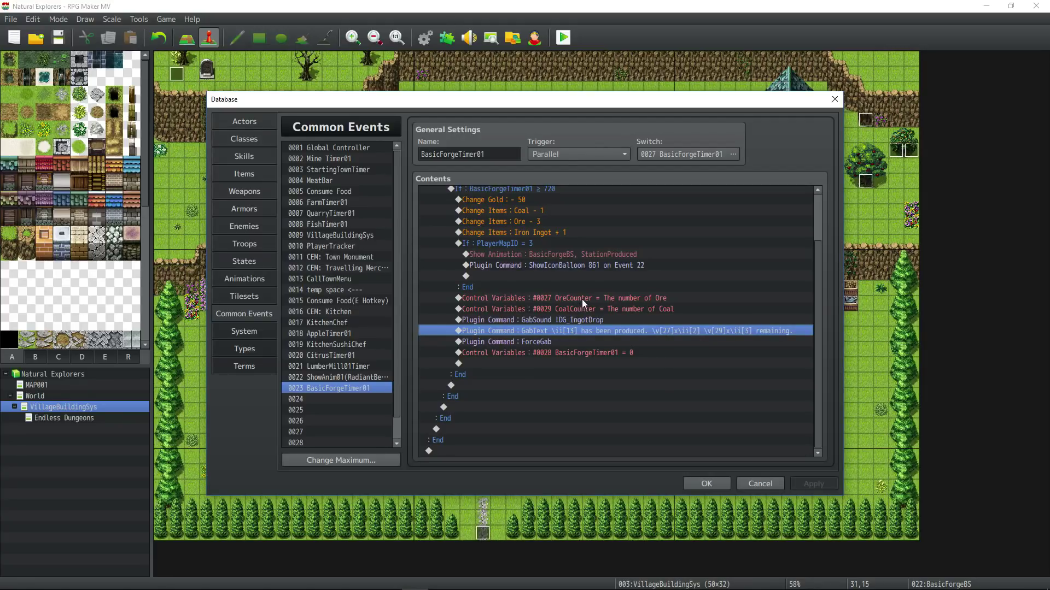
right_click(673, 337)
click(659, 330)
click(553, 342)
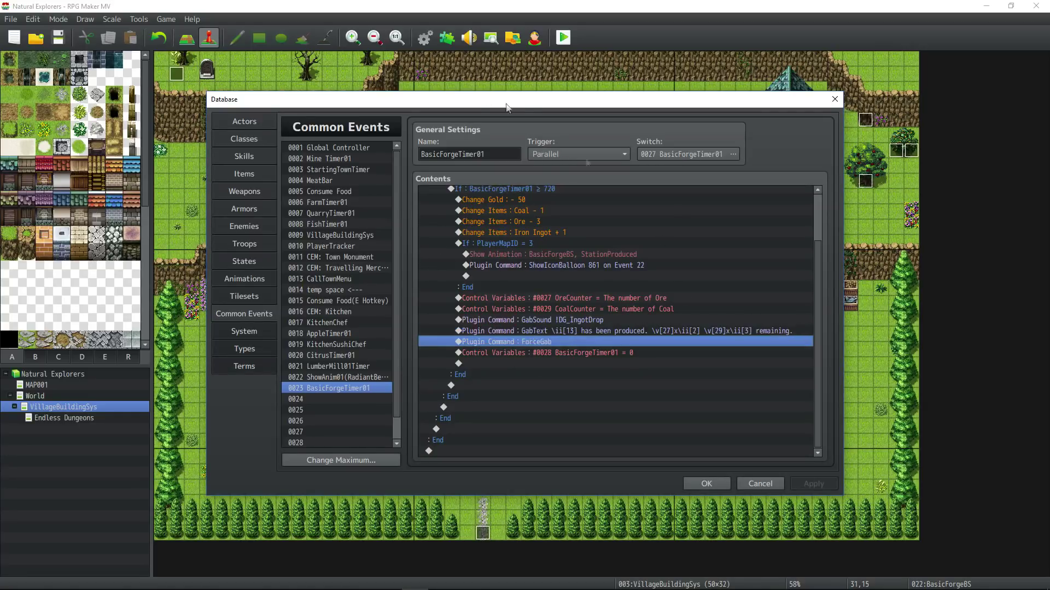
click(519, 352)
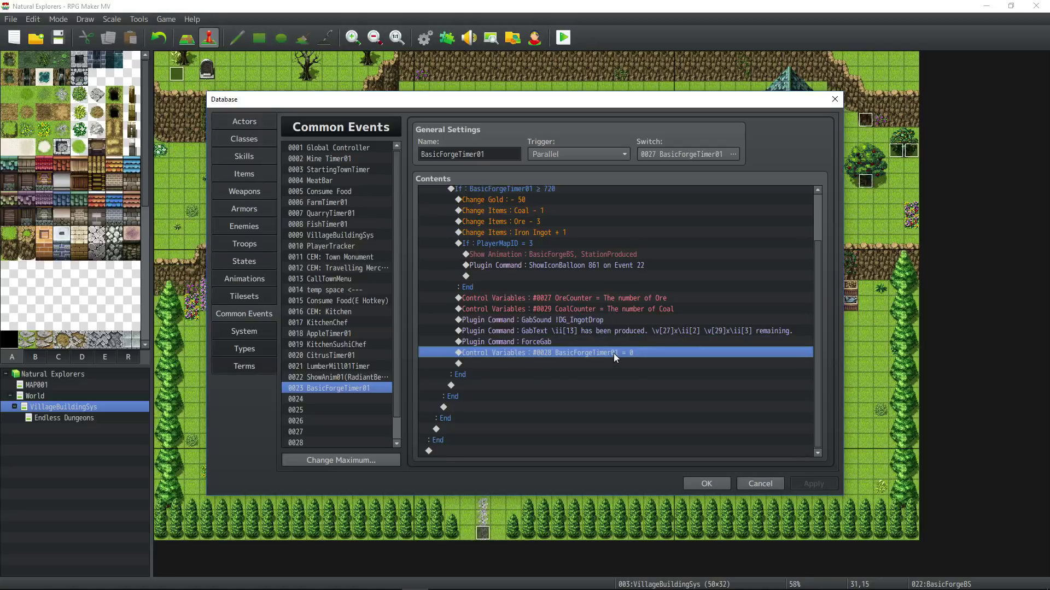
scroll(613, 353, up, 2)
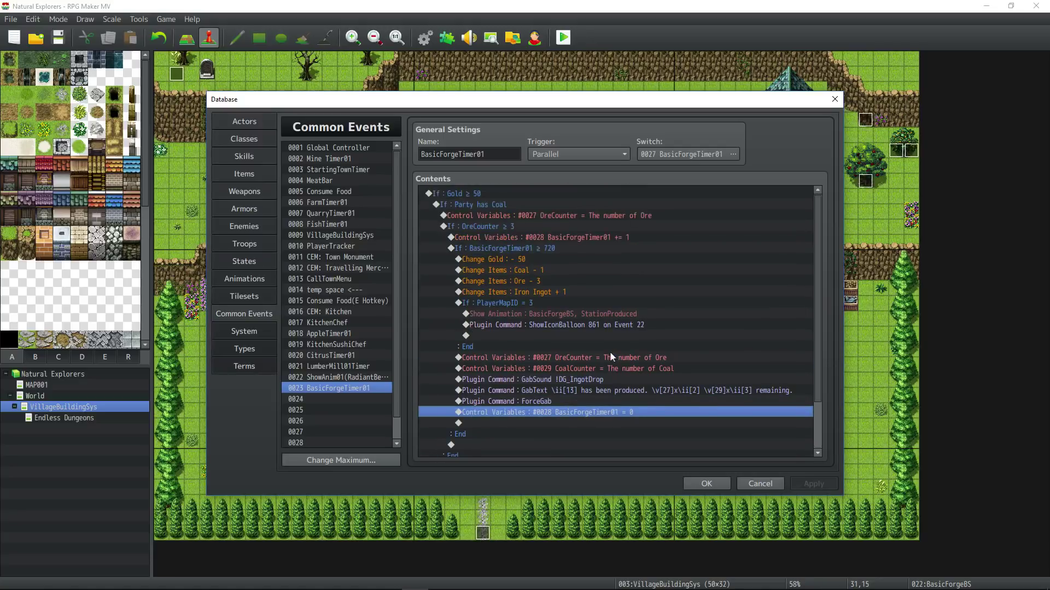
Look through the Mine Timer01 common event for comparison and return to BasicForgeTimer01
click(344, 159)
scroll(536, 271, down, 5)
click(355, 388)
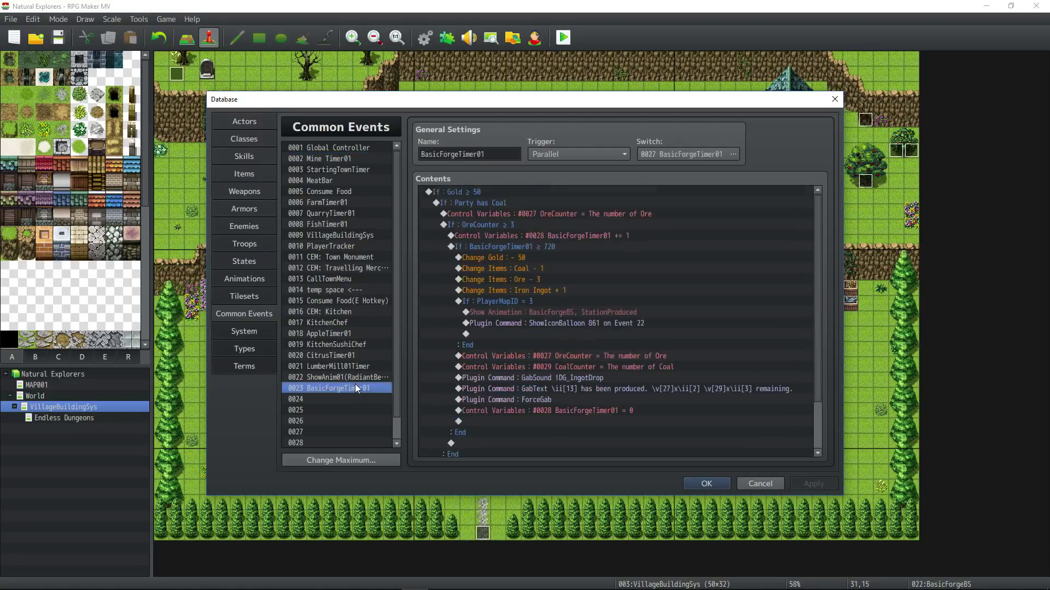
Review the ShowIconBalloon, GabSound and GabText plugin commands in BasicForgeTimer01
scroll(593, 304, down, 2)
scroll(546, 317, up, 2)
click(539, 324)
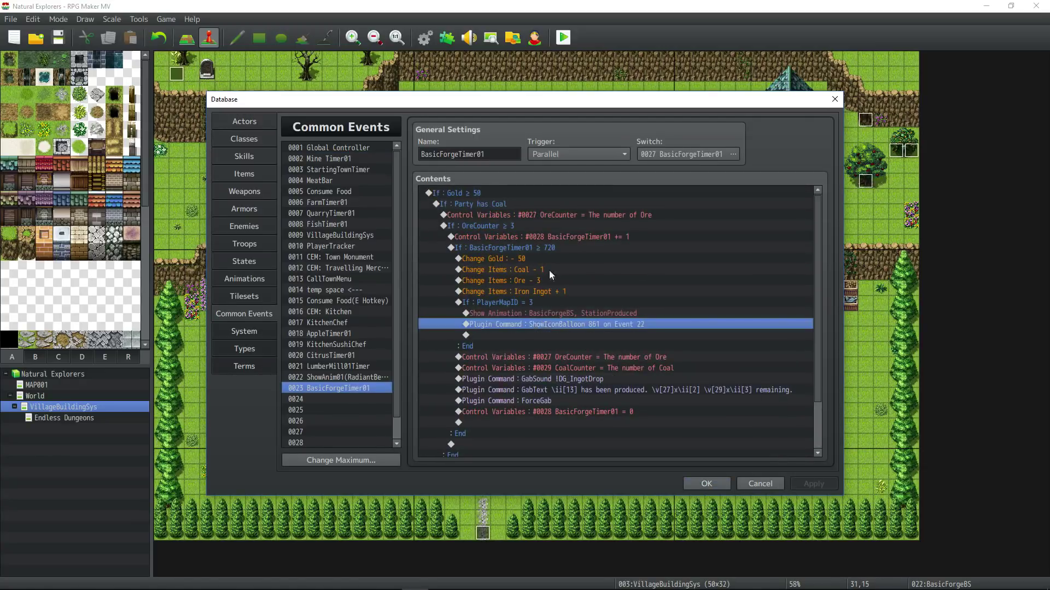
click(537, 380)
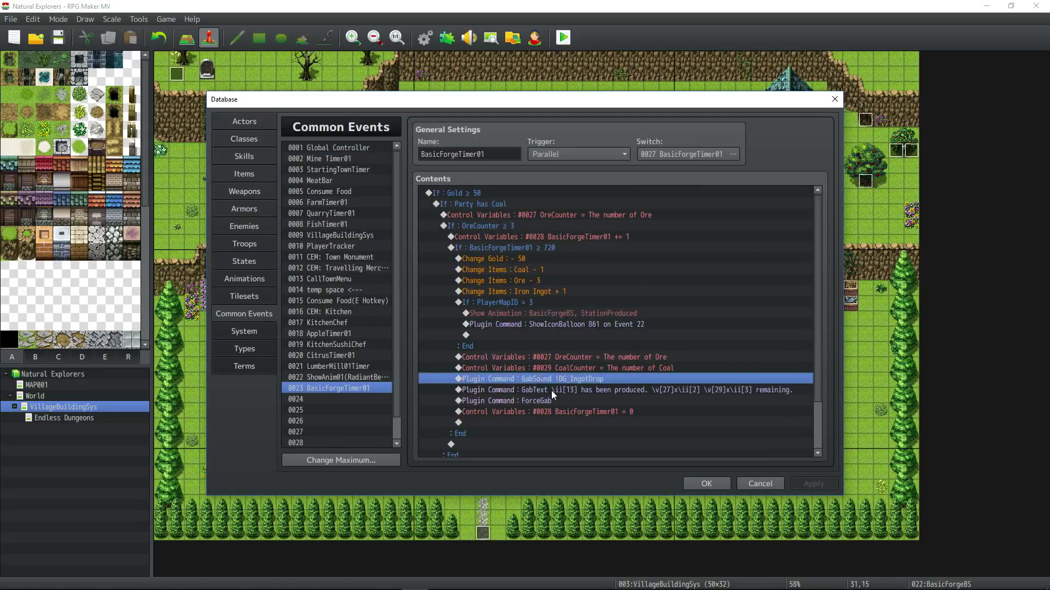
click(533, 391)
click(533, 378)
Close the database and start a playtest of the game
key(Escape)
key(ctrl+r)
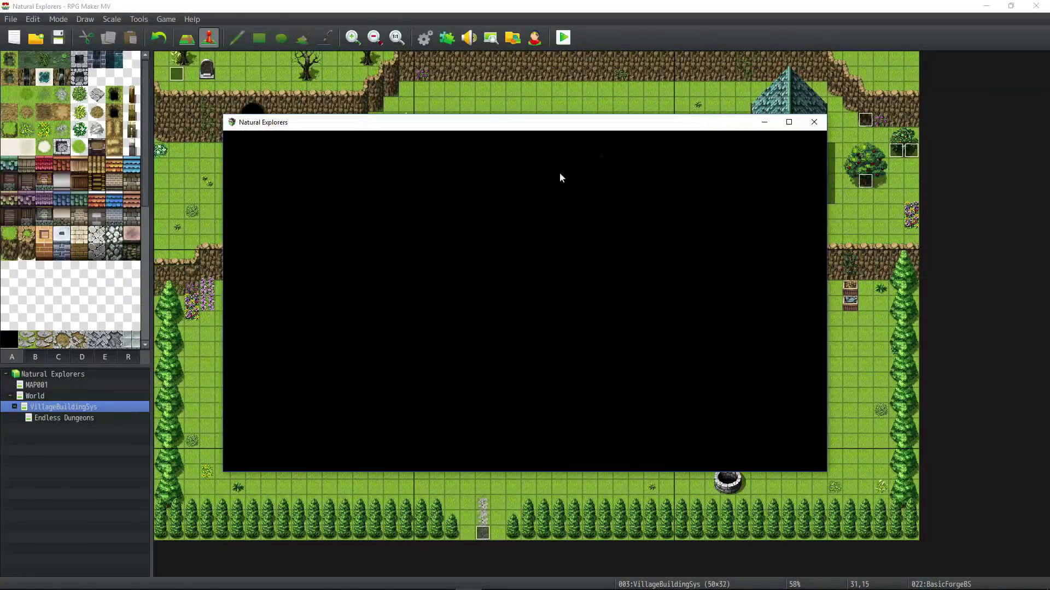
Maximize the playtest window, start a new game and walk the character through the village past the Travelling Merchant
click(790, 128)
click(484, 399)
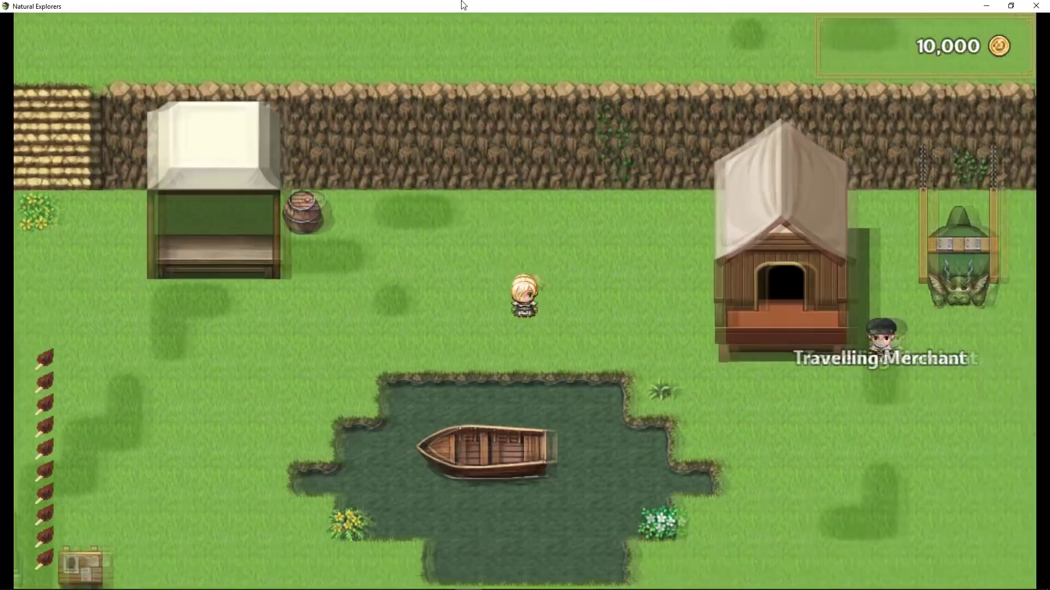
key(Up)
key(Right)
key(Left)
key(Right)
key(Down)
key(Left)
key(Up)
key(Right)
key(Down)
key(Right)
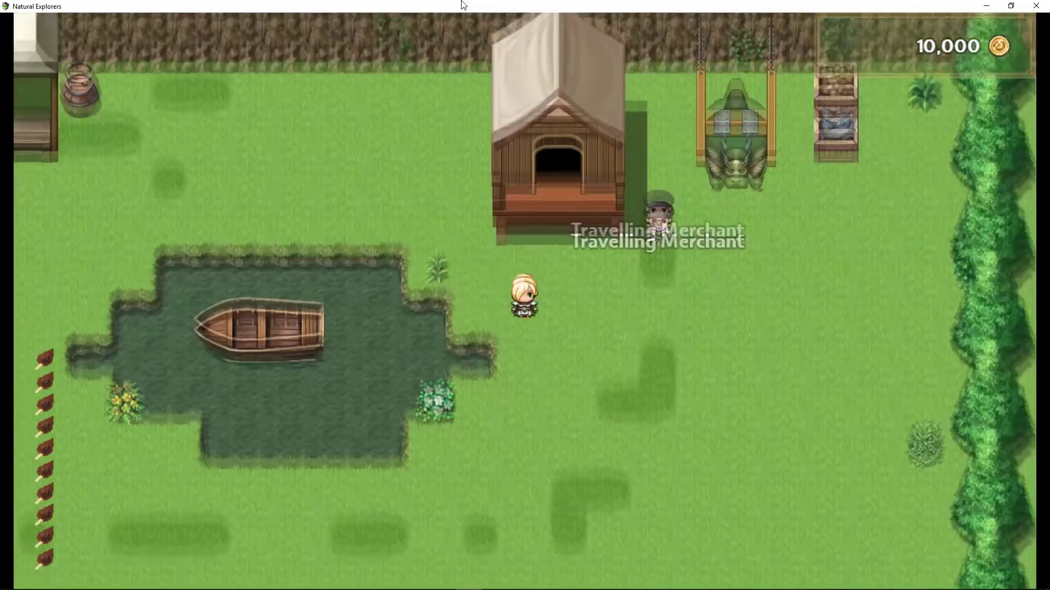
Talk to the Blacksmith beside the well and purchase the basic forge
key(Down)
key(Down)
key(Return)
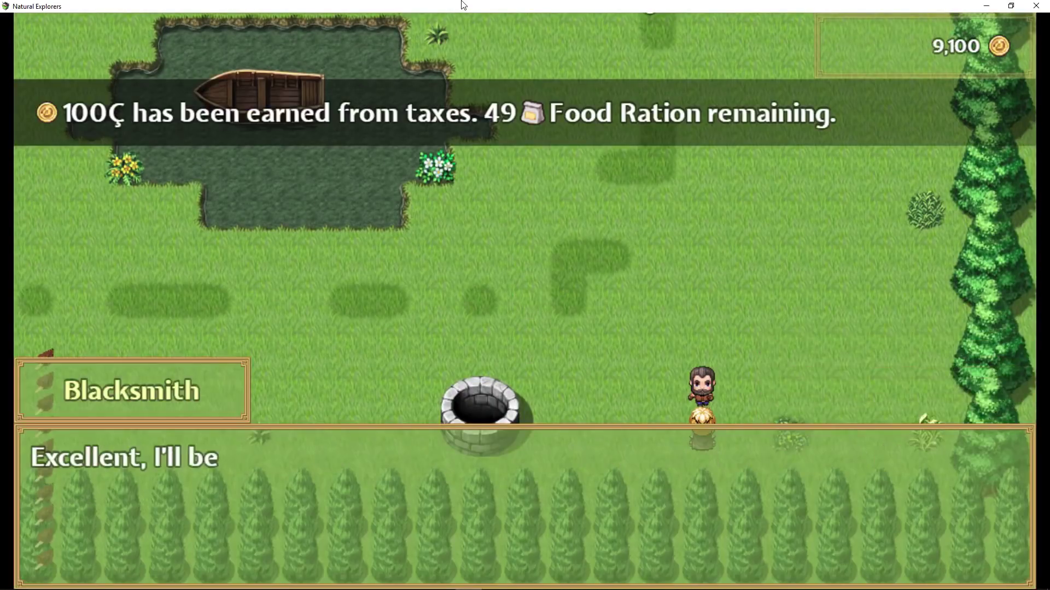
key(Return)
Walk to the new forge and ask the Blacksmith about smelting an Iron Ingot
key(Up)
key(Left)
key(Up)
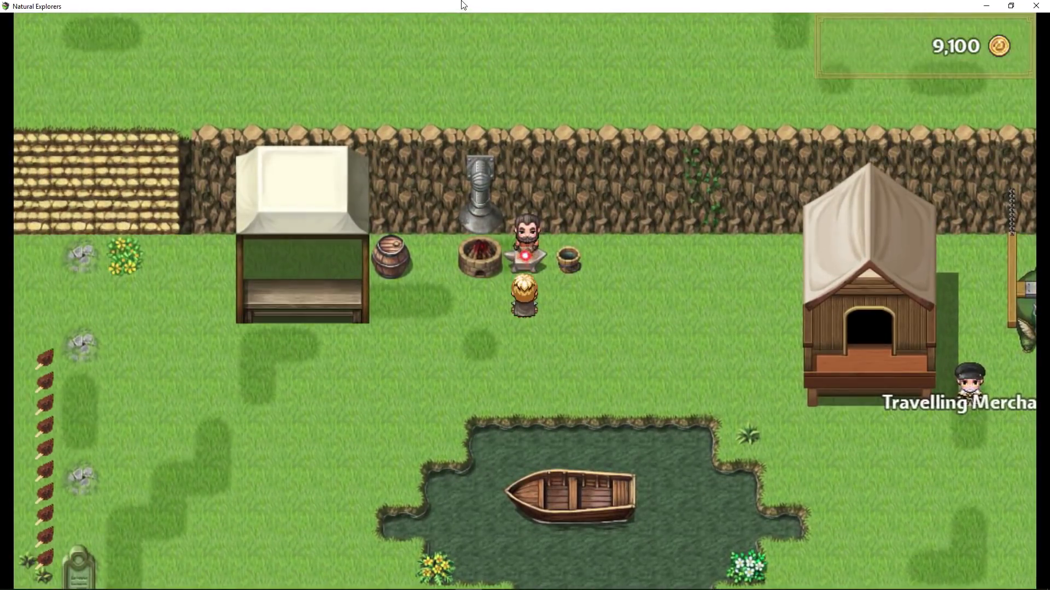
key(Return)
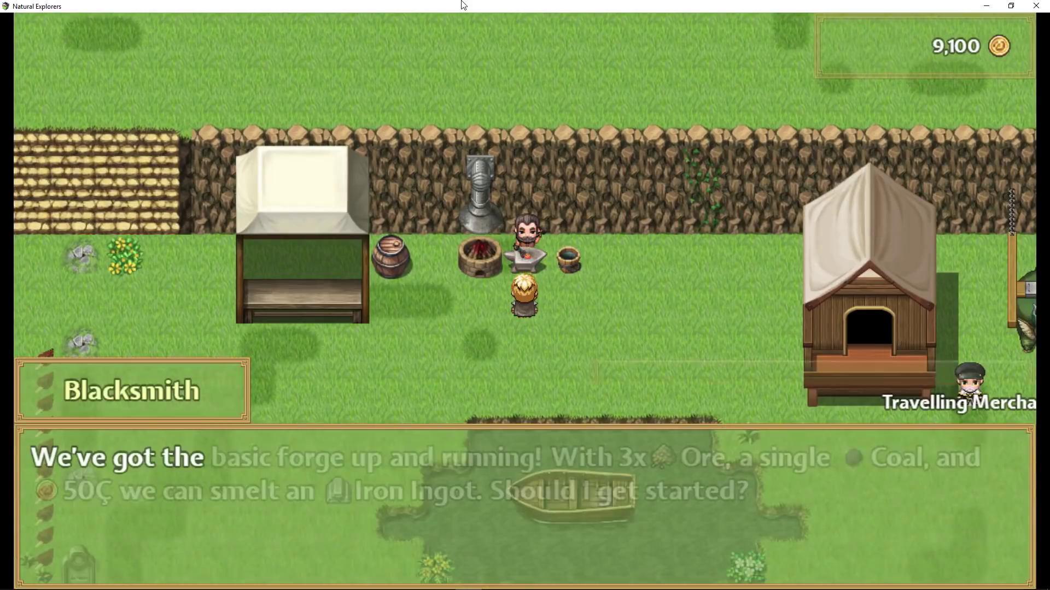
key(Return)
key(Return)
Buy Ore and Coal from the Travelling Merchant and return to the Blacksmith's smelting prompt
key(Down)
key(Right)
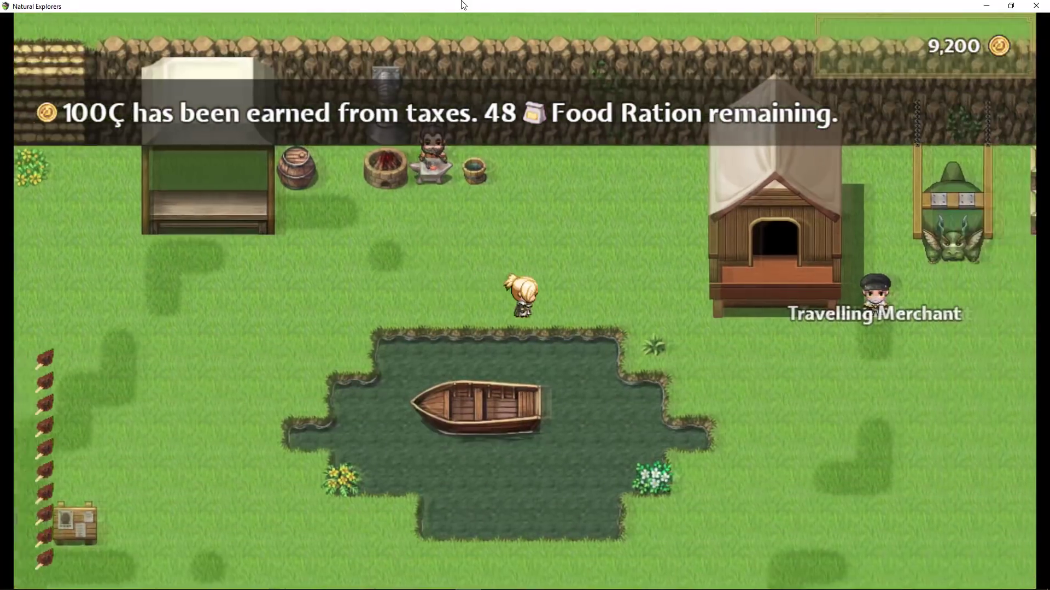
key(Up)
key(Return)
key(Return)
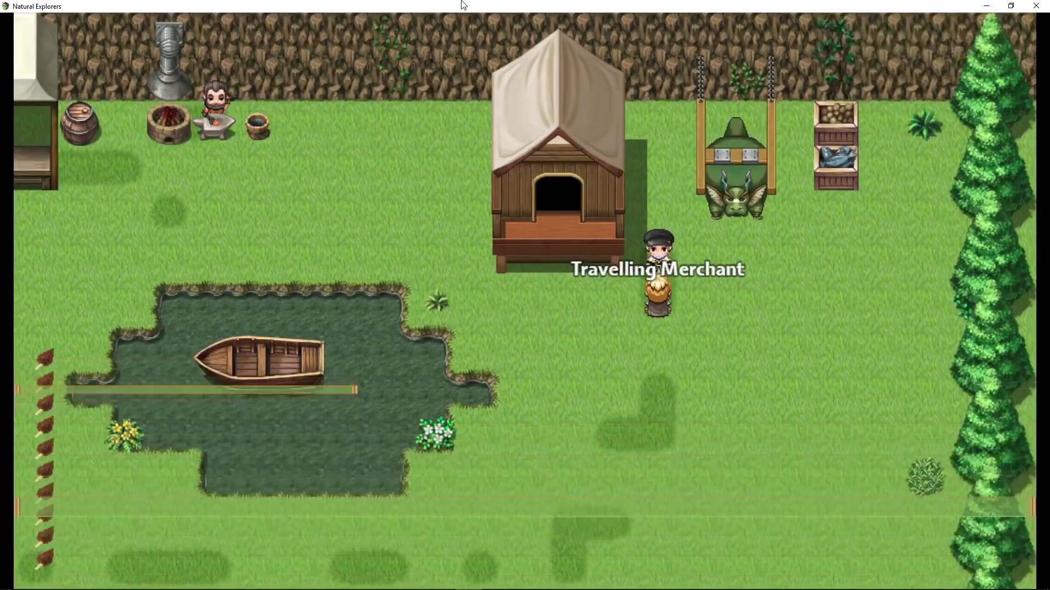
key(Return)
key(Down)
key(Return)
key(Up)
key(Up)
key(Up)
key(Left)
key(Return)
key(Down)
key(Return)
key(Up)
key(Left)
key(Return)
key(Escape)
key(Escape)
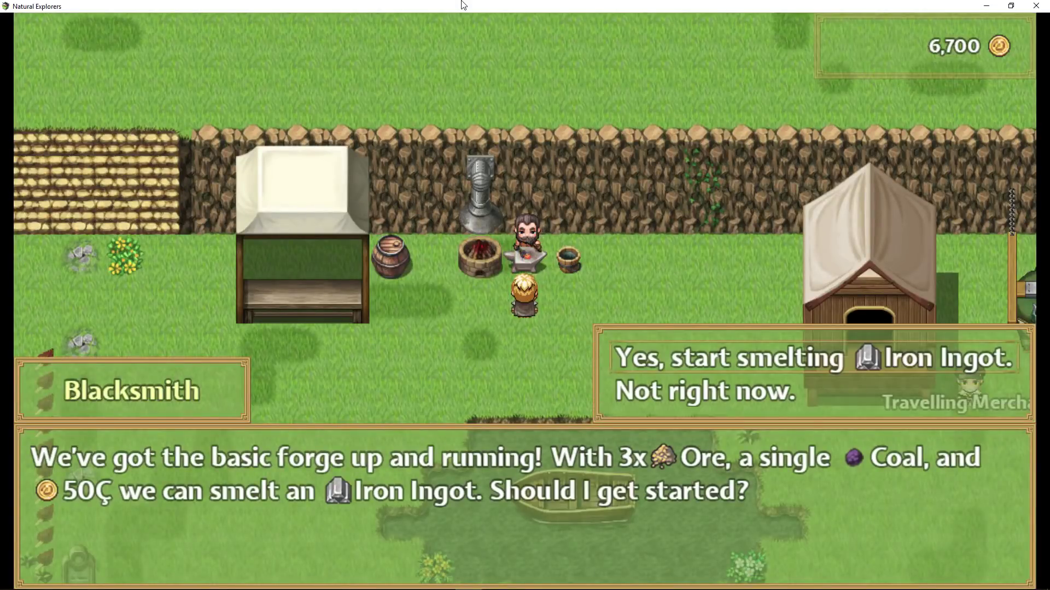
Have the Blacksmith start smelting an Iron Ingot and walk around the forge while the timer and hammering animation run
key(Return)
key(Right)
key(Right)
key(Right)
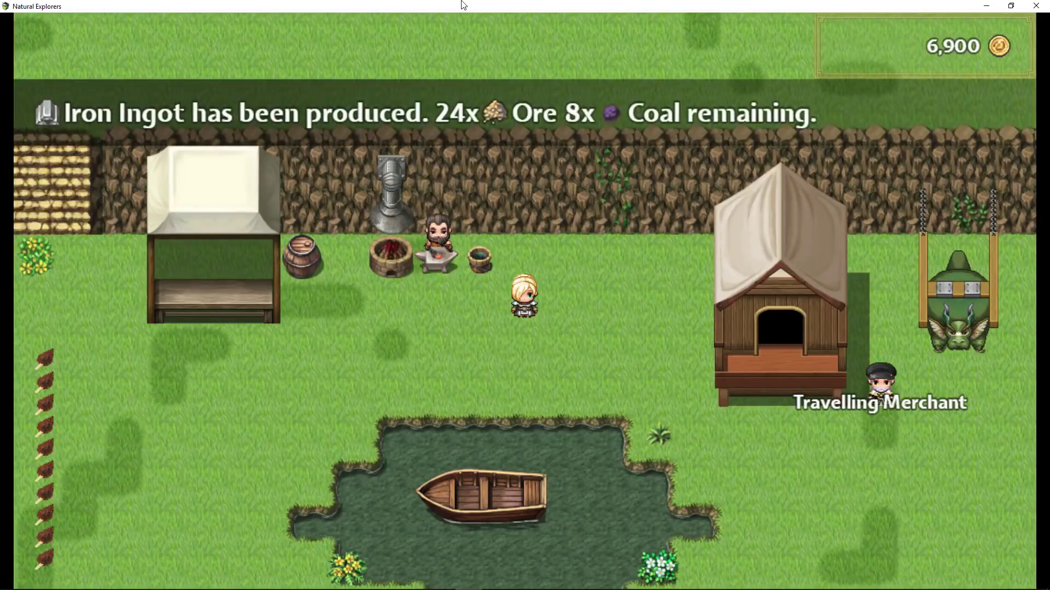
key(Left)
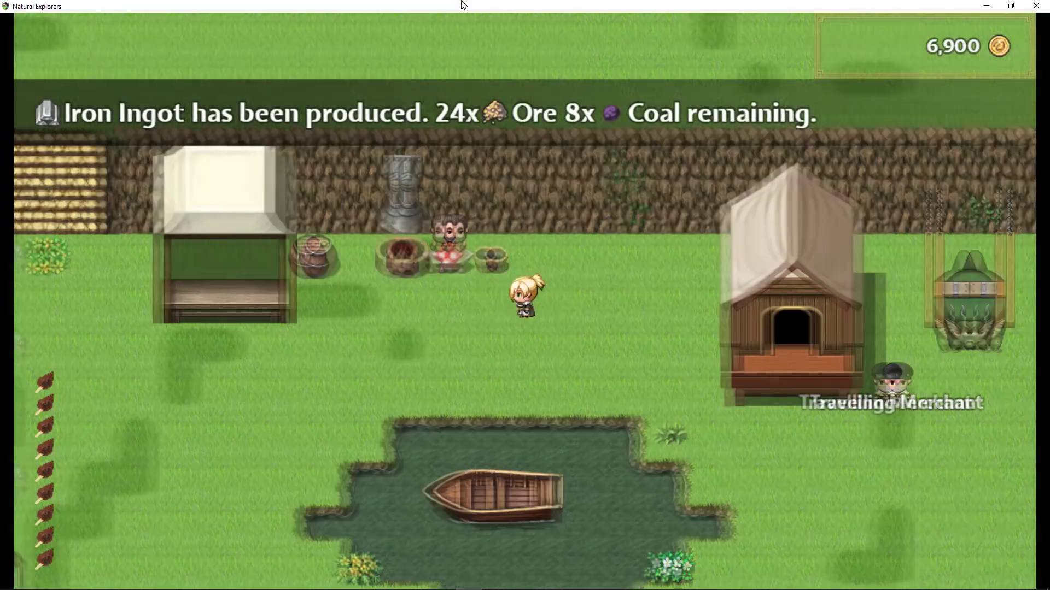
key(Right)
key(Up)
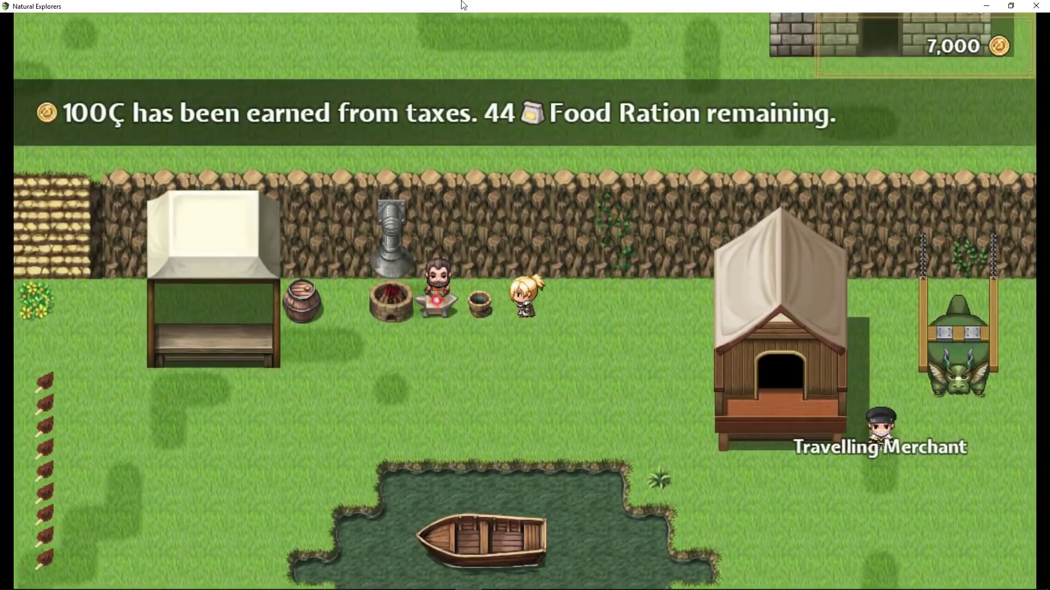
key(Down)
key(Left)
key(Left)
key(Up)
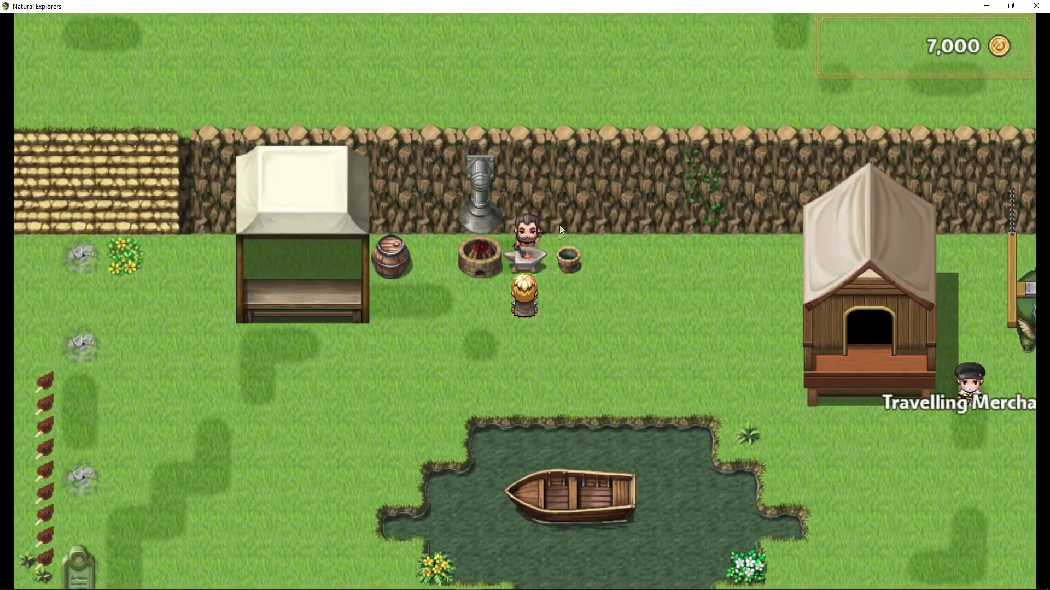
click(523, 255)
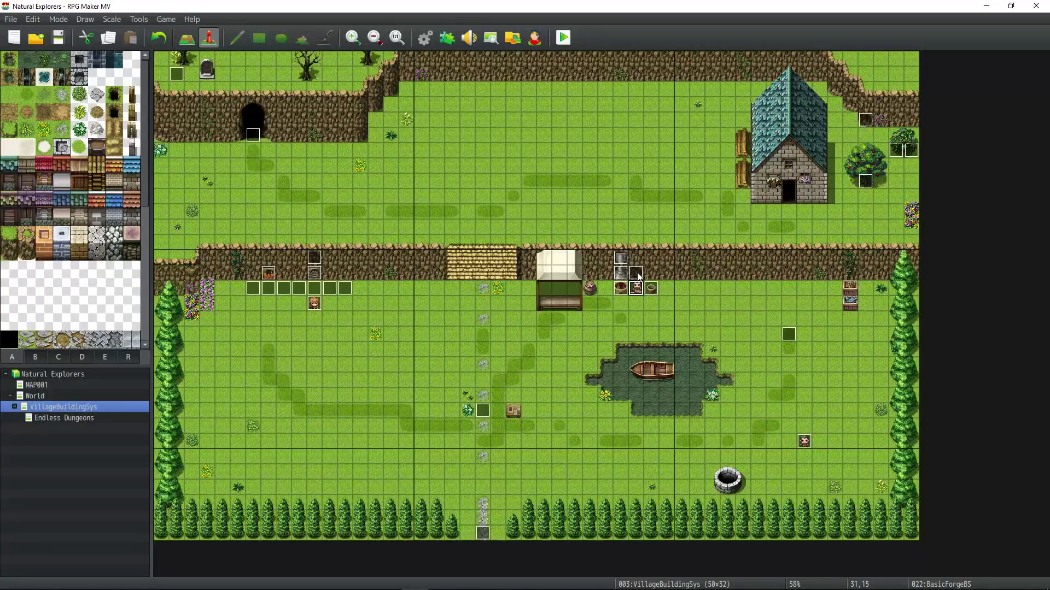
In RPG Maker MV, examine the wait command on the first page of the ForgeAnimation event above the blacksmith
double_click(637, 273)
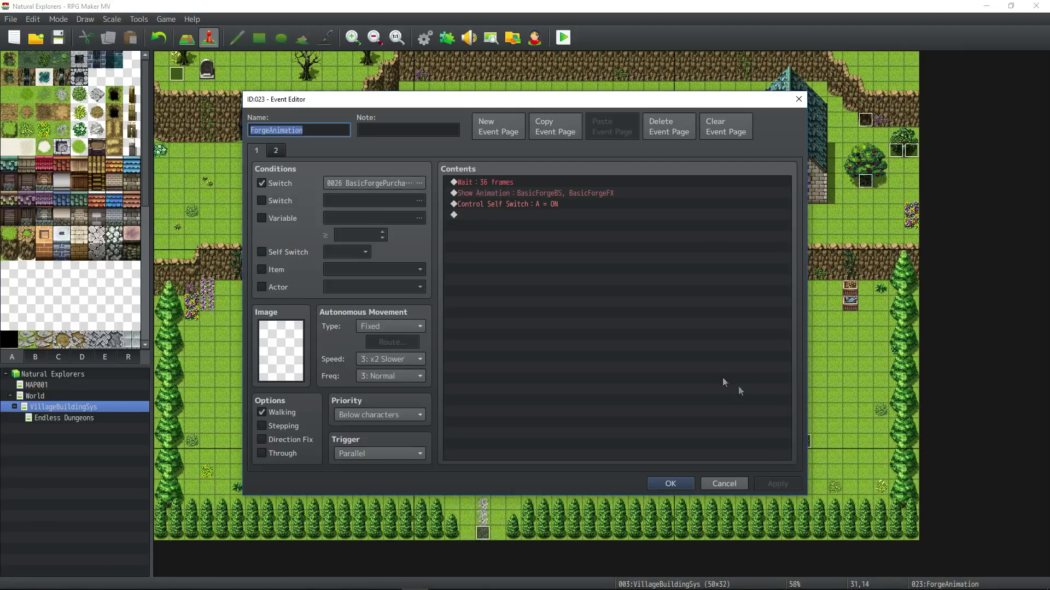
click(492, 184)
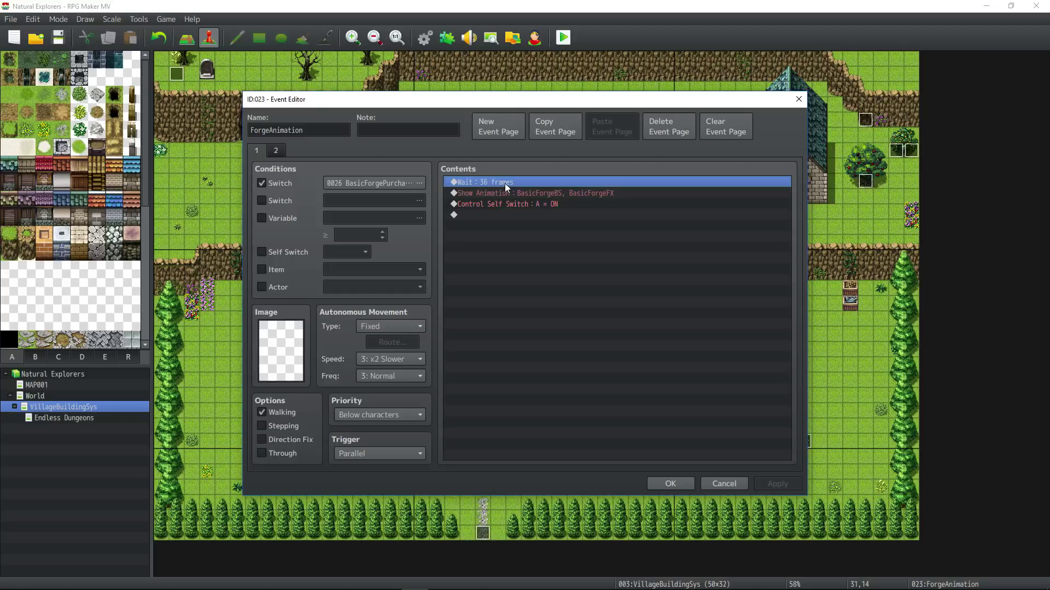
key(Escape)
Choose the third pose of the PandaMaru blacksmith pose sheet as the BasicForgeBS event's image
double_click(634, 291)
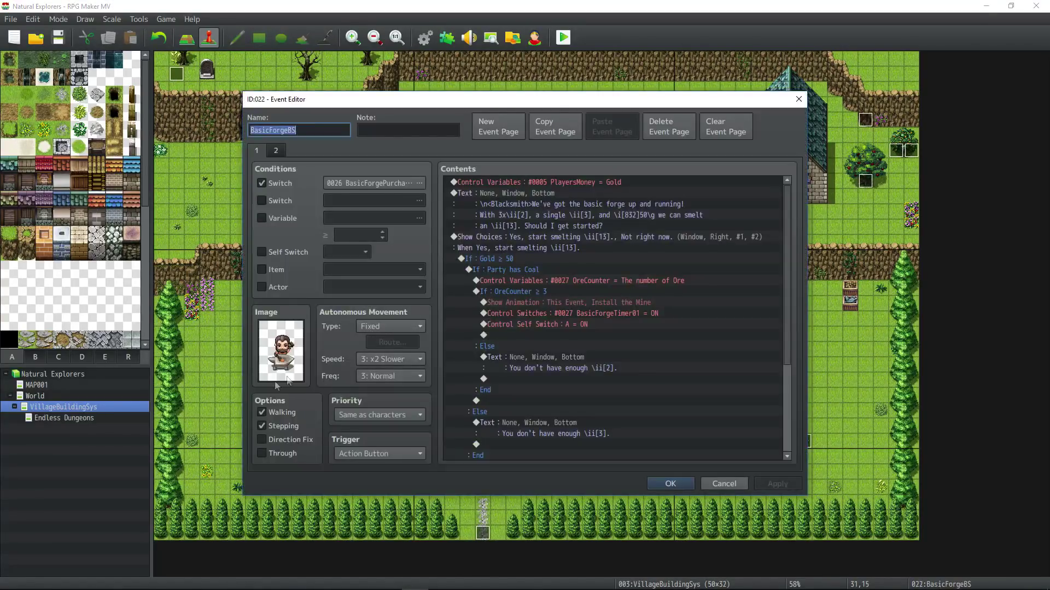
click(290, 353)
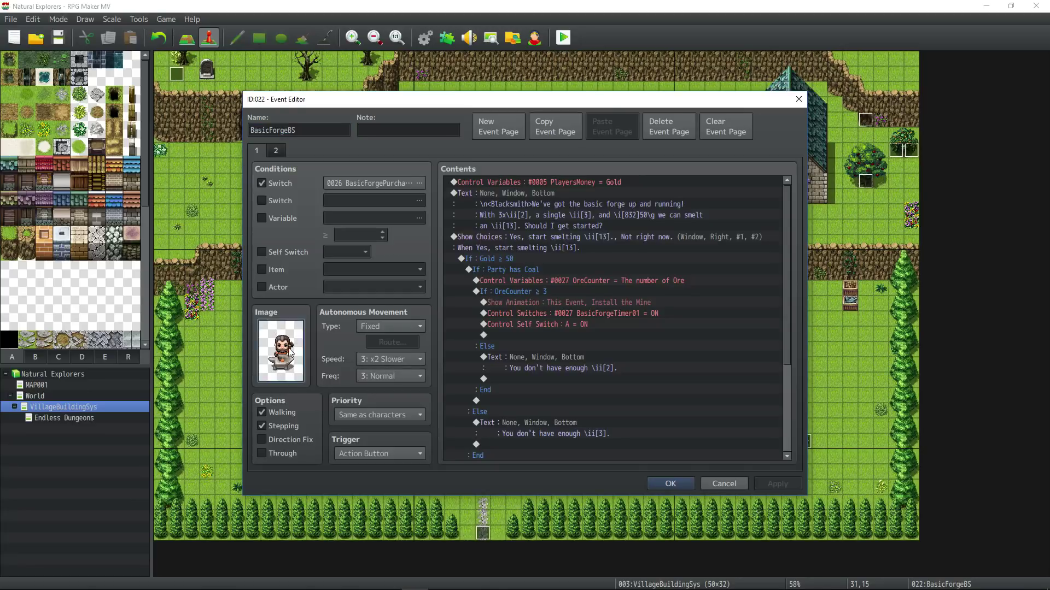
double_click(291, 353)
click(461, 203)
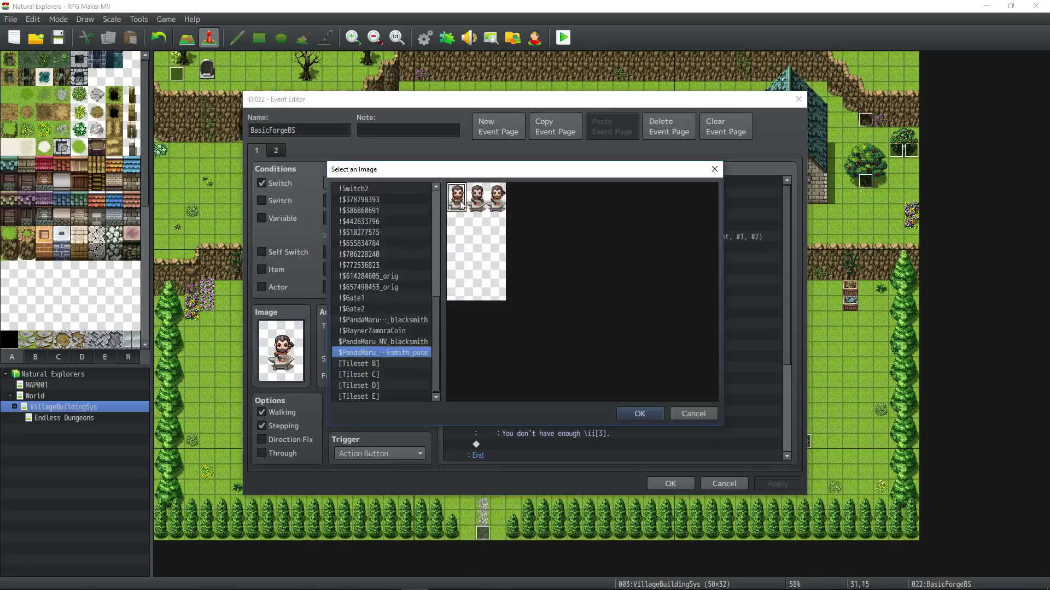
click(497, 202)
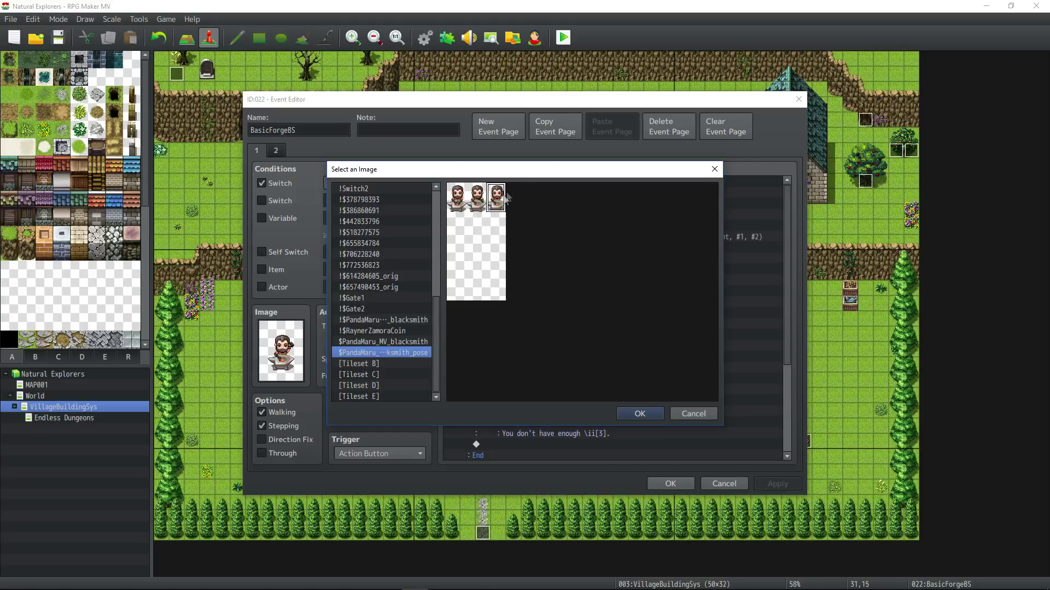
click(640, 414)
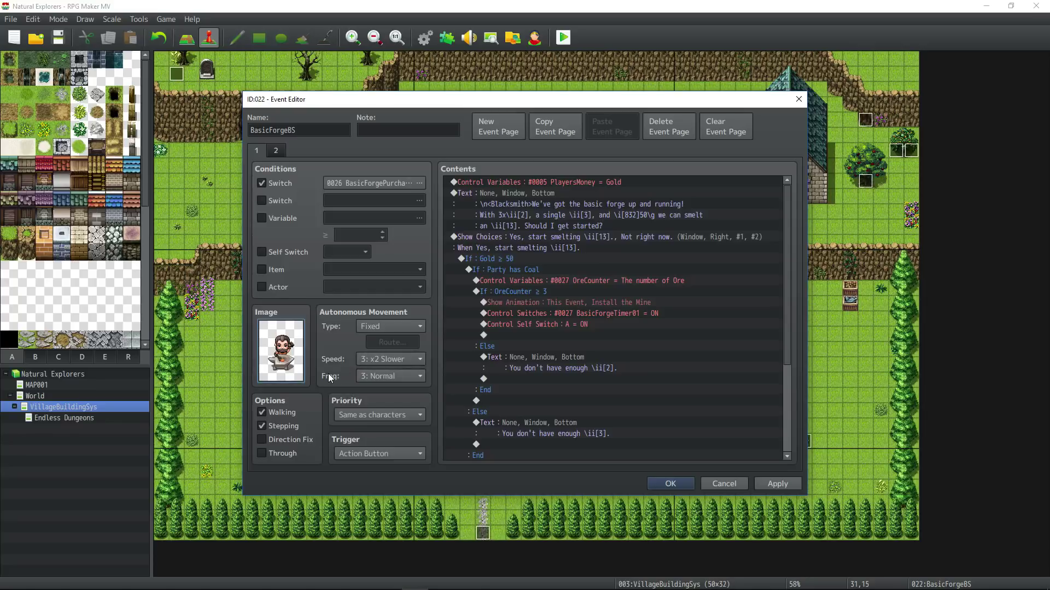
mouse_move(330, 377)
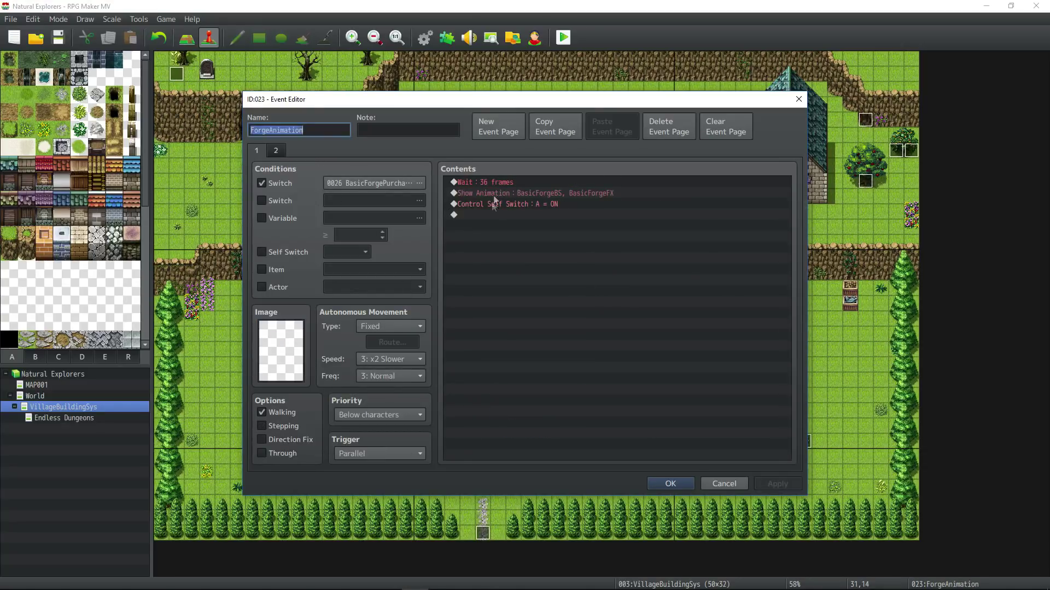
Review the Wait, Show Animation and Control Self Switch commands on the first page of the ForgeAnimation event
click(503, 183)
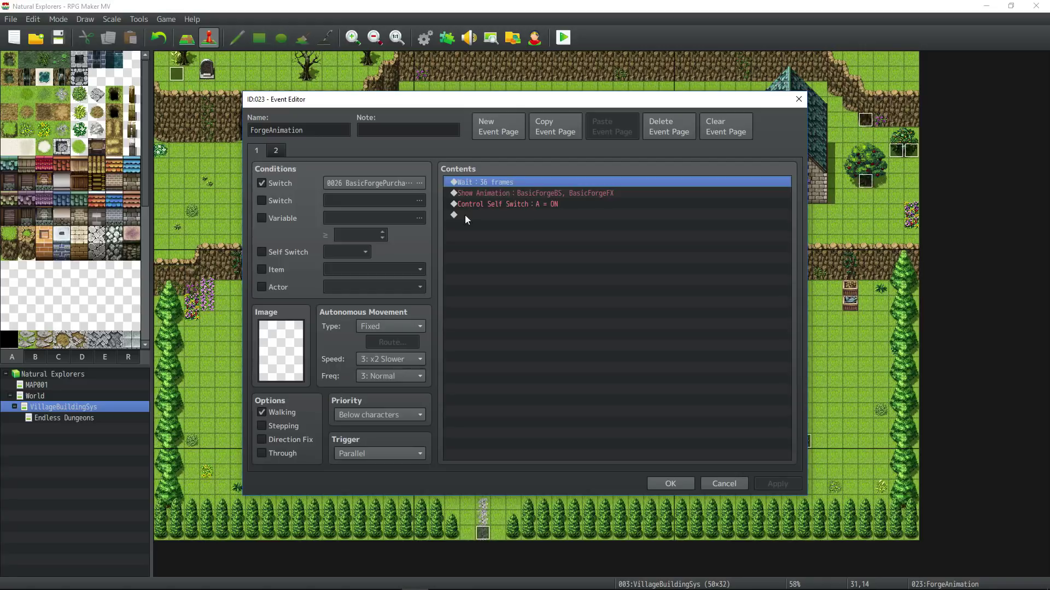
click(502, 203)
click(509, 191)
click(509, 205)
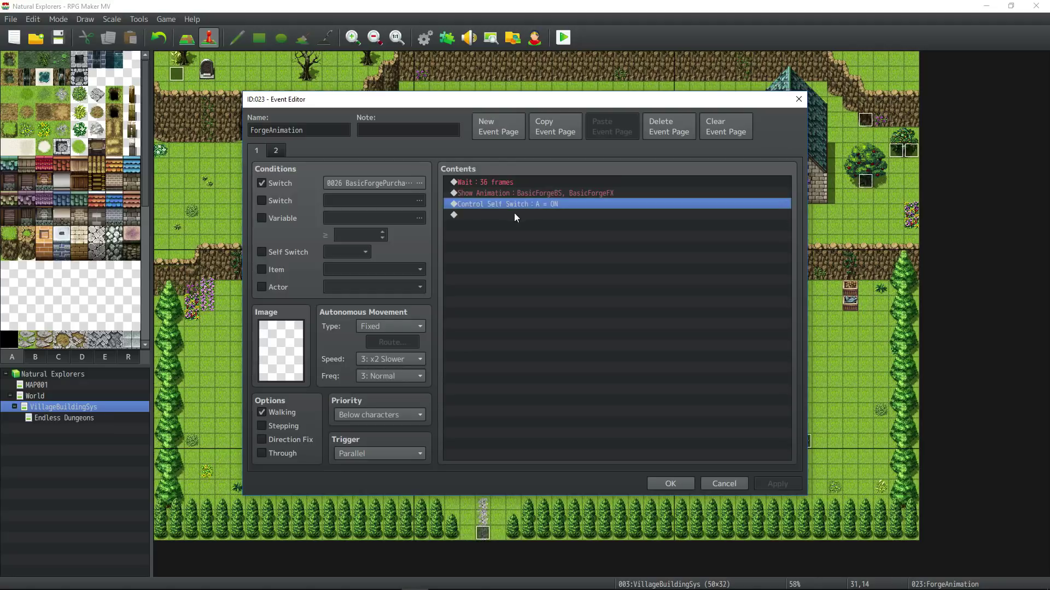
Inspect the second page of the ForgeAnimation event, including the character and animation settings of its Show Animation command
click(276, 151)
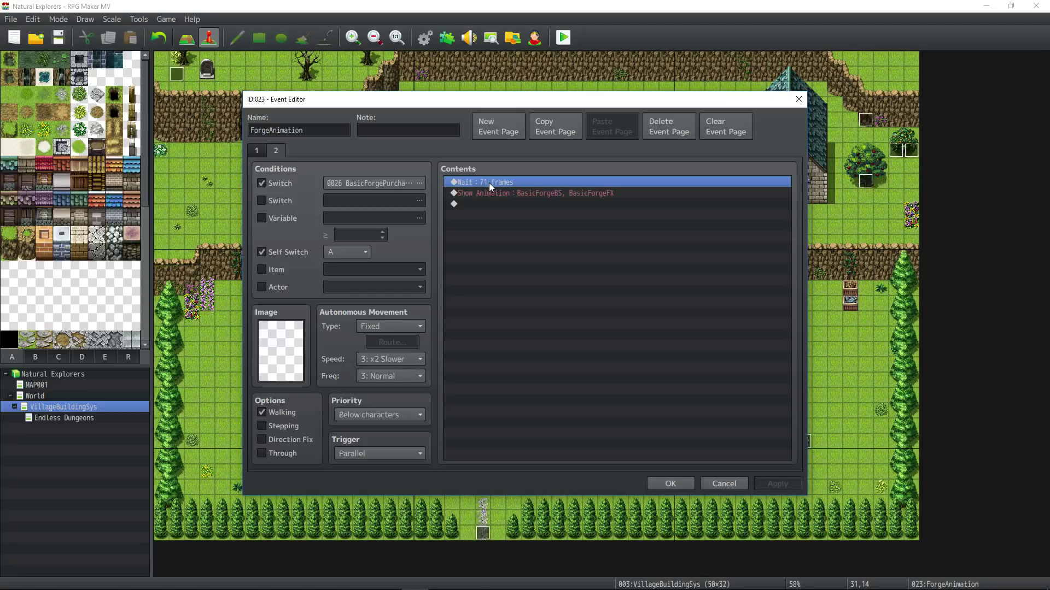
double_click(520, 191)
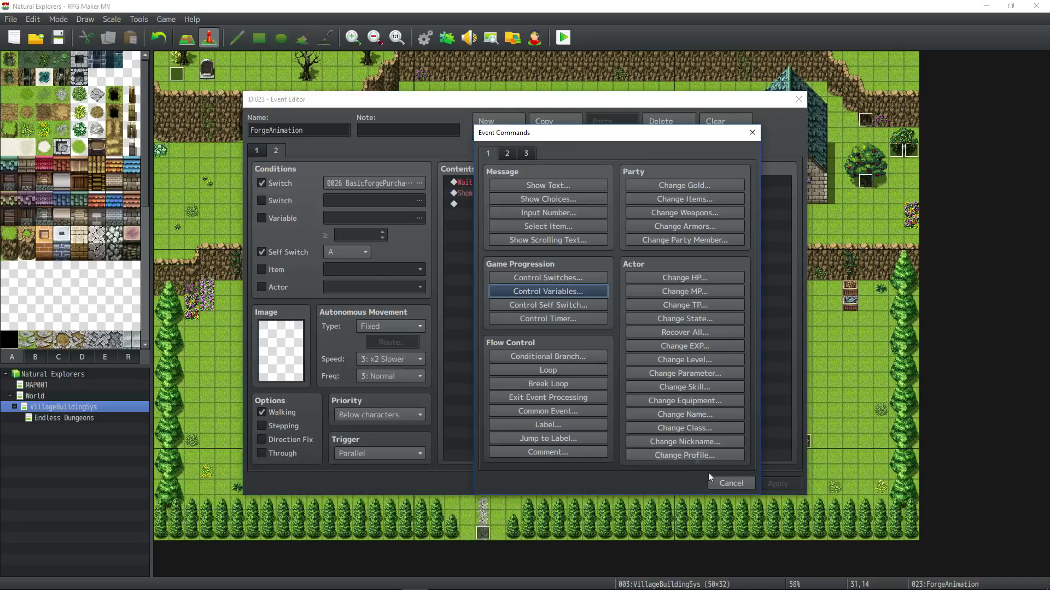
click(719, 480)
right_click(538, 193)
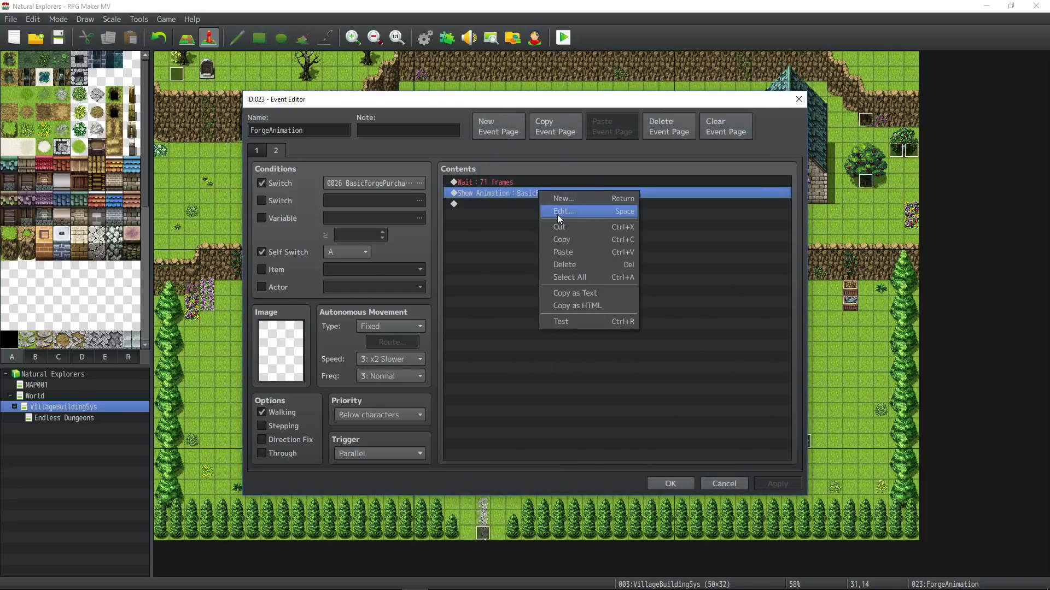
click(557, 215)
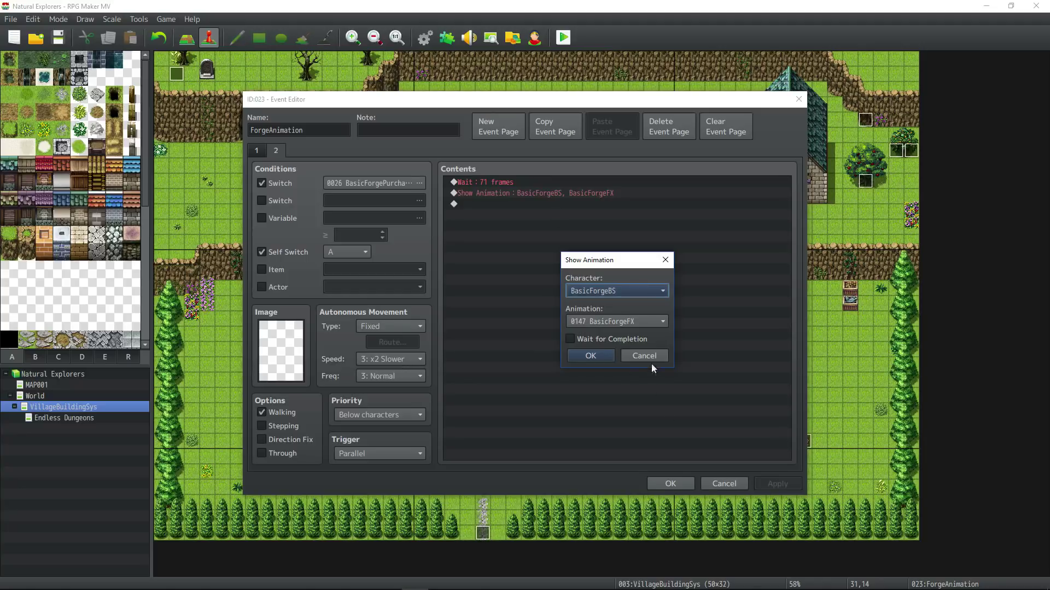
click(590, 356)
click(671, 483)
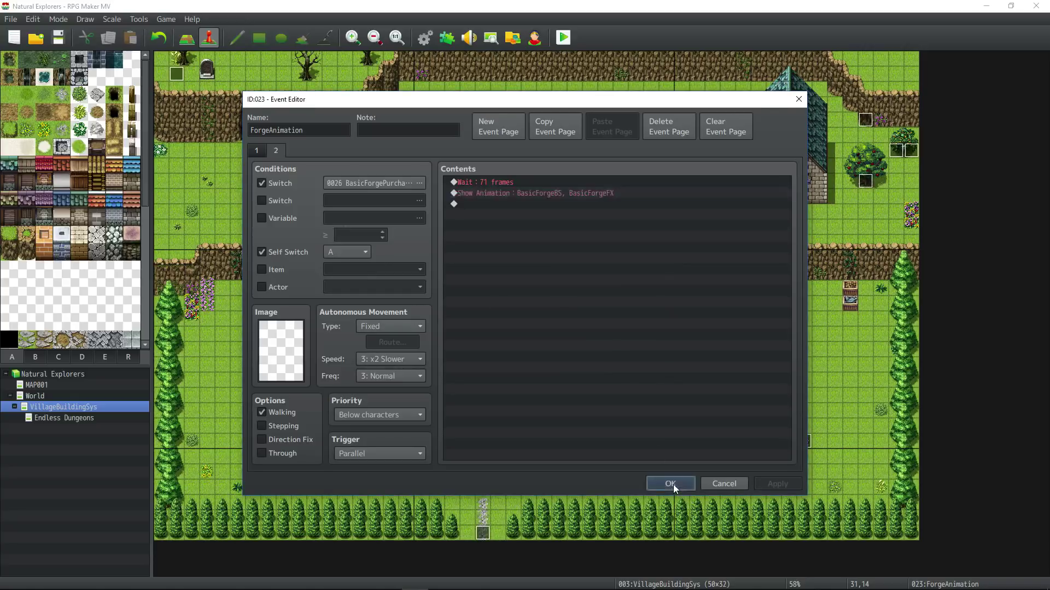
Look up the BasicForgeFX animation in the database and play its preview
key(F9)
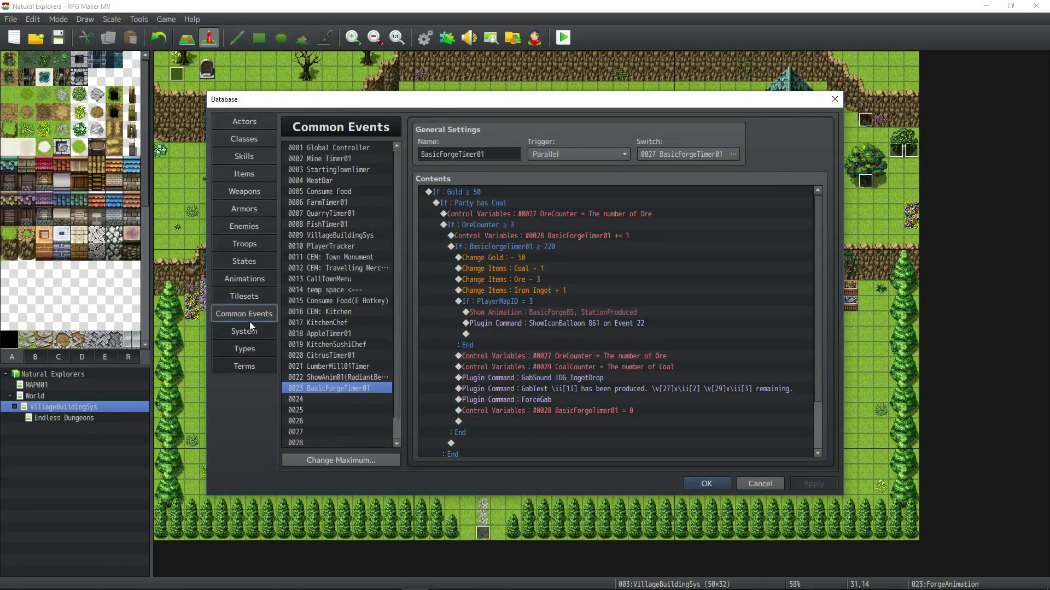
click(247, 281)
drag(393, 160, 397, 350)
click(343, 284)
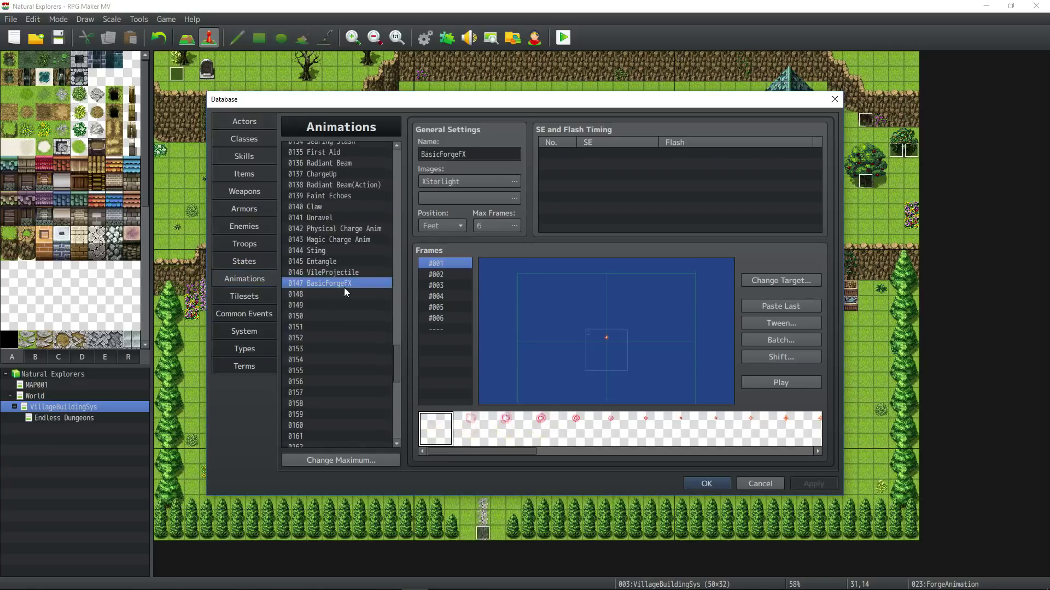
click(776, 386)
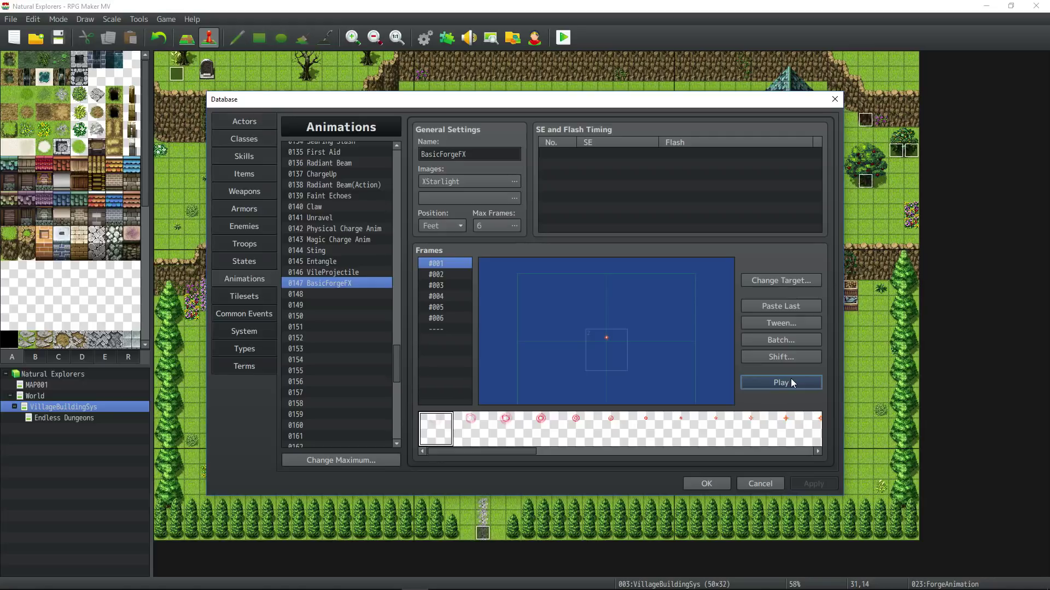
Check the cell properties of the spark in the first BasicForgeFX frame and close the database
double_click(608, 338)
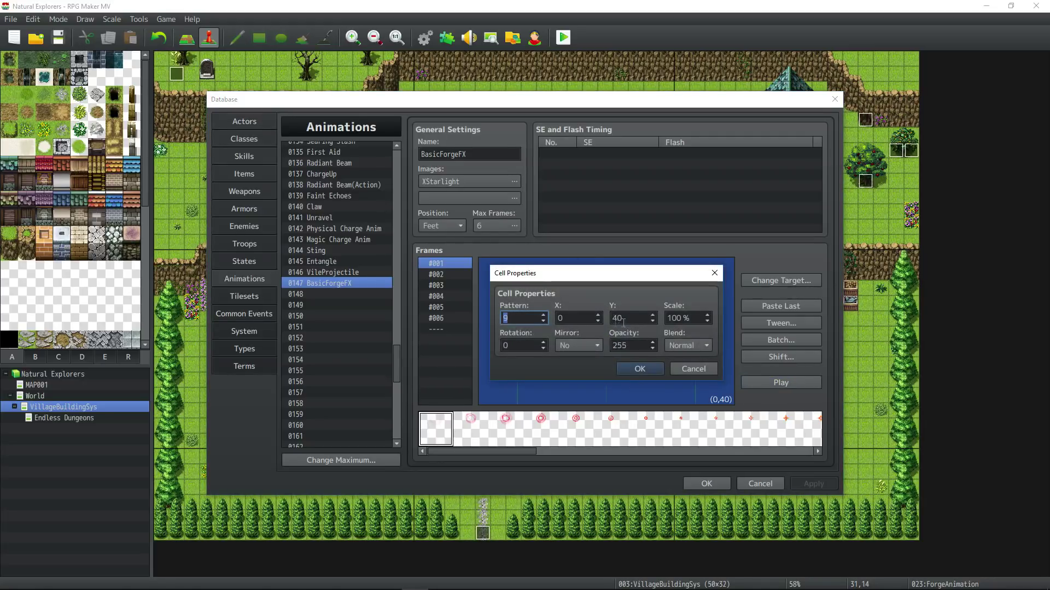
click(634, 369)
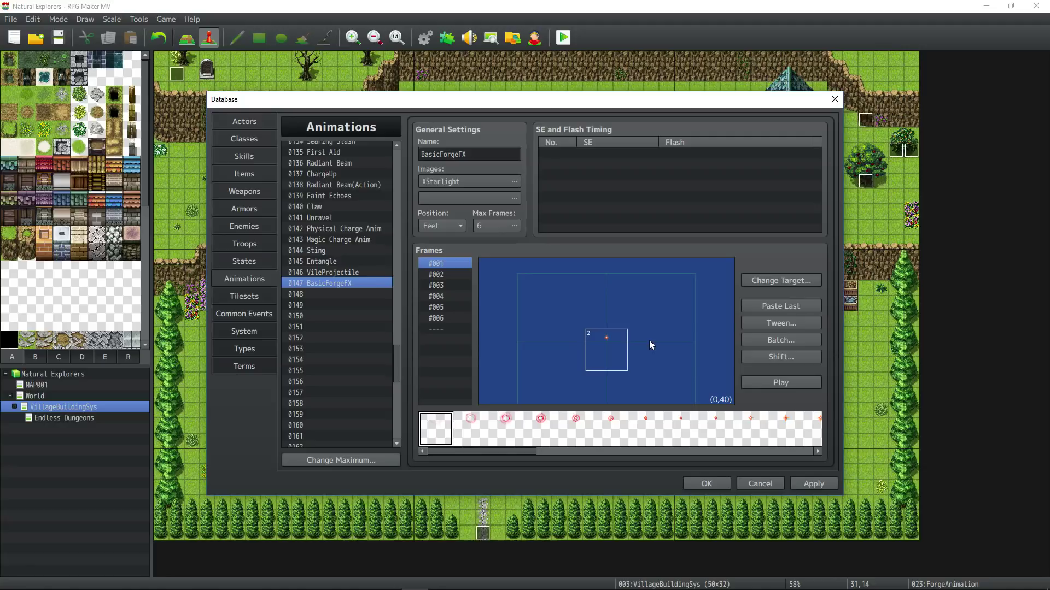
key(Return)
Launch another playtest and start a new game
click(563, 37)
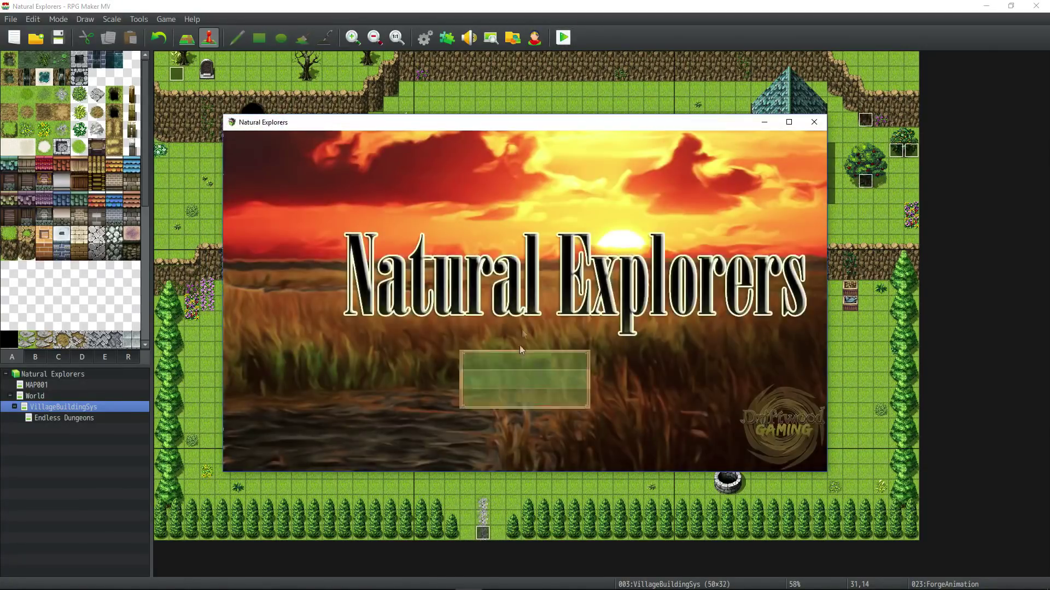
click(512, 358)
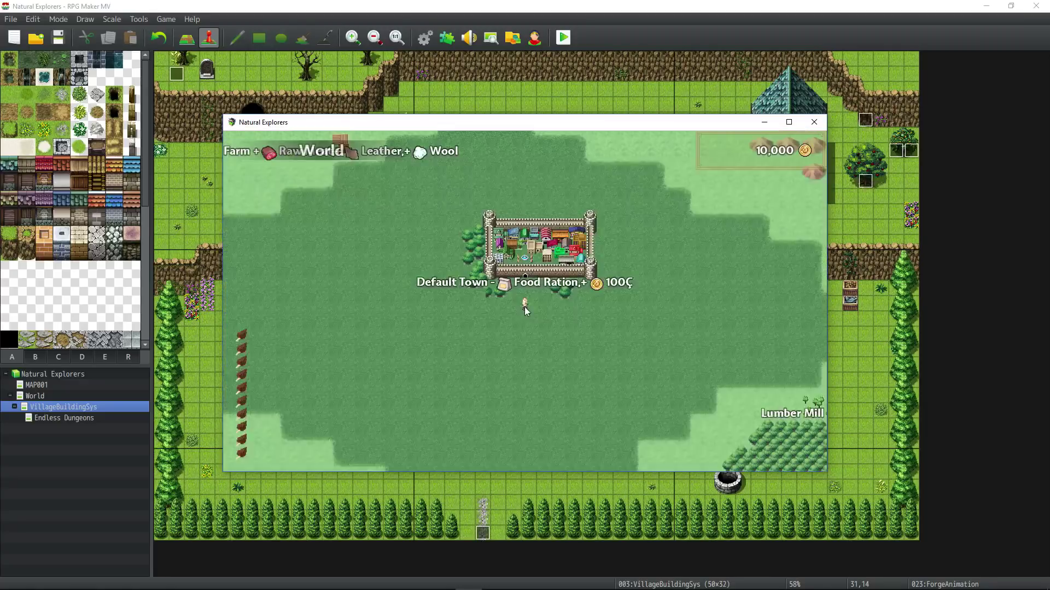
Enter the default town, pay the Blacksmith 1,000Ç to set up the basic forge, and walk around the working forge
click(524, 298)
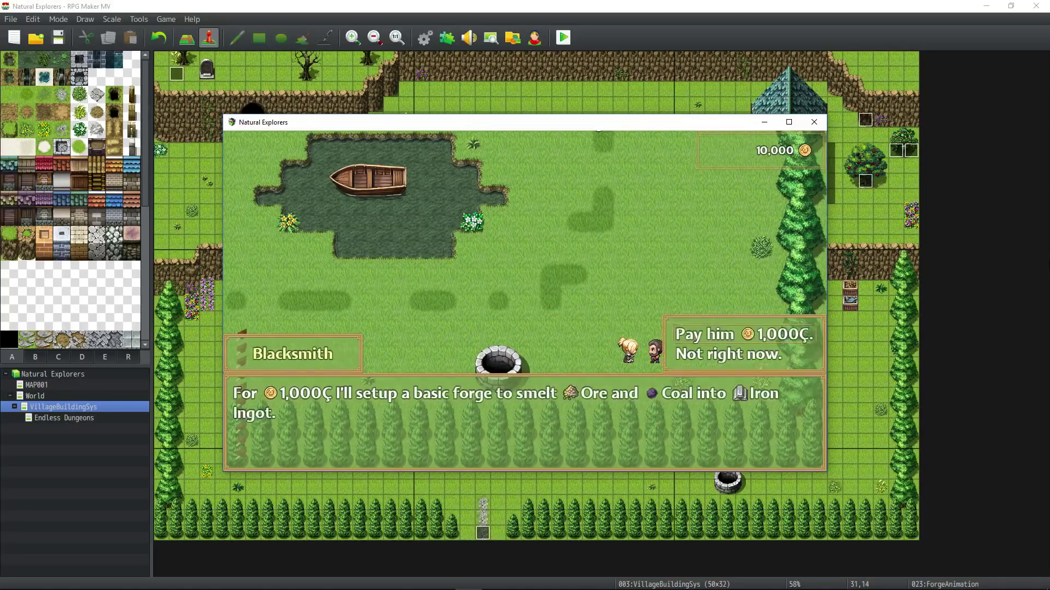
key(Return)
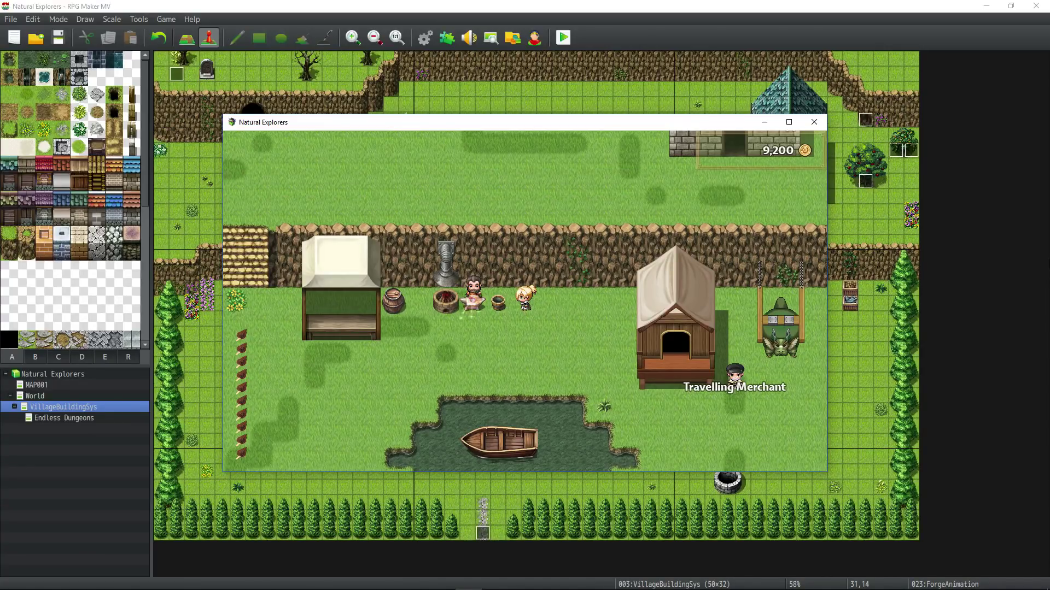
key(Down)
key(Down)
key(Left)
key(Left)
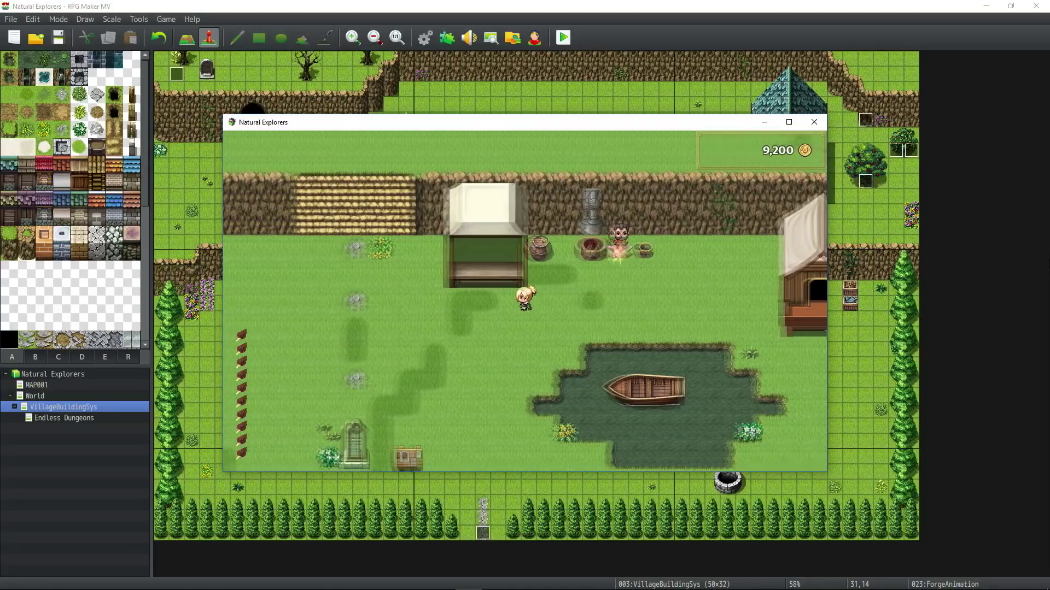
Review the BasicForgeTimer01 common event in the database and close the database
click(102, 42)
click(425, 37)
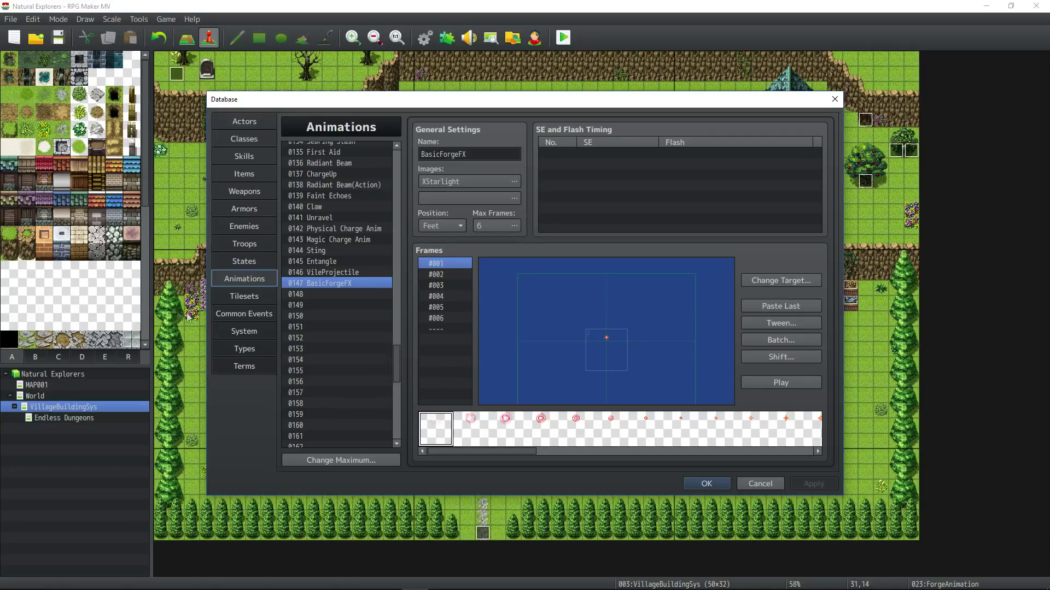
scroll(312, 291, up, 7)
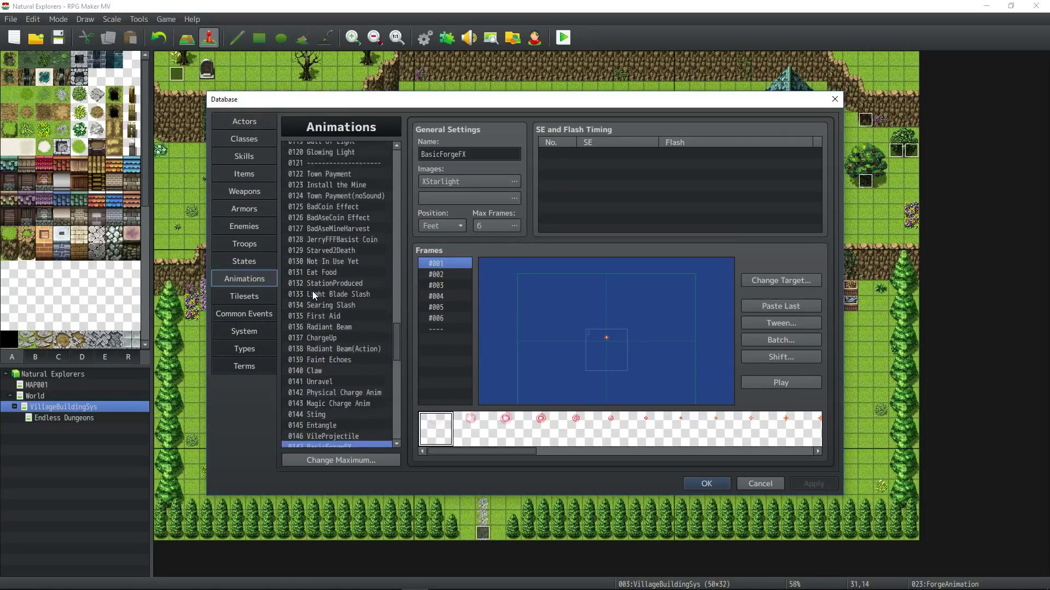
click(273, 310)
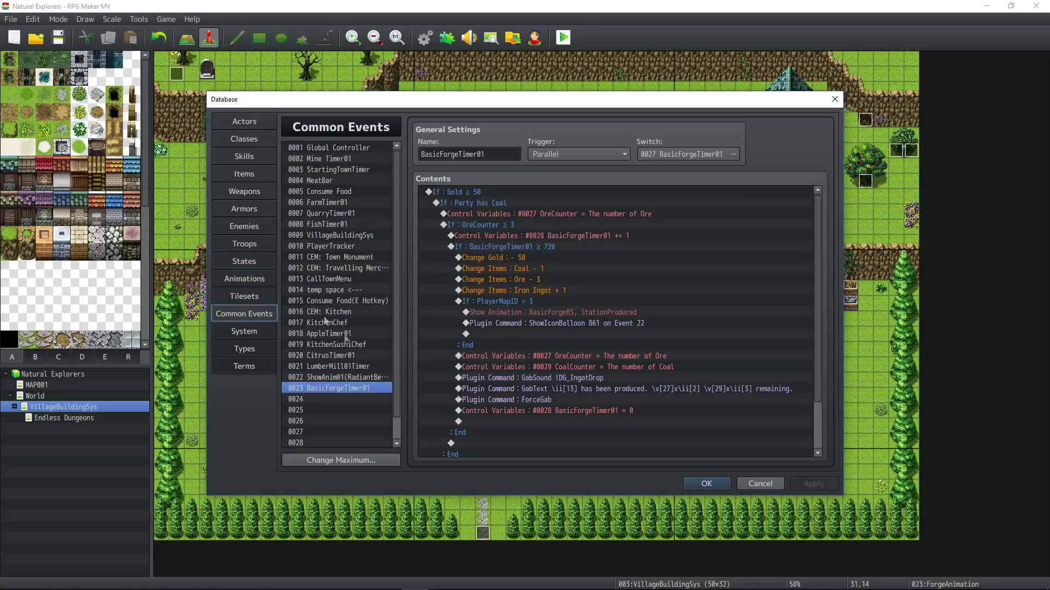
click(706, 484)
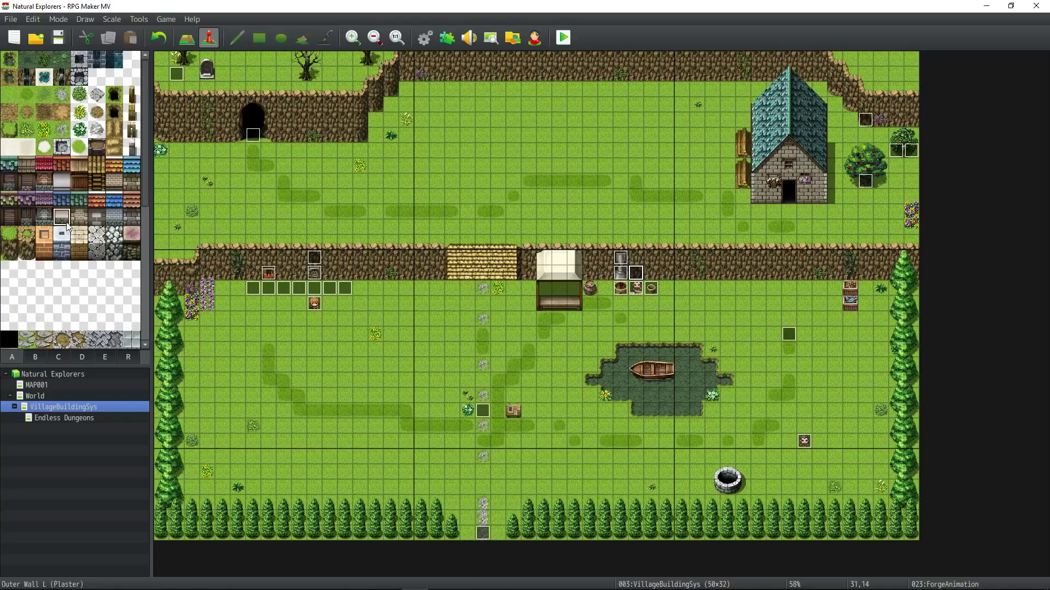
Inspect the ForgeVentB event above the forge furnace, including its switch condition and image, and close it
click(80, 200)
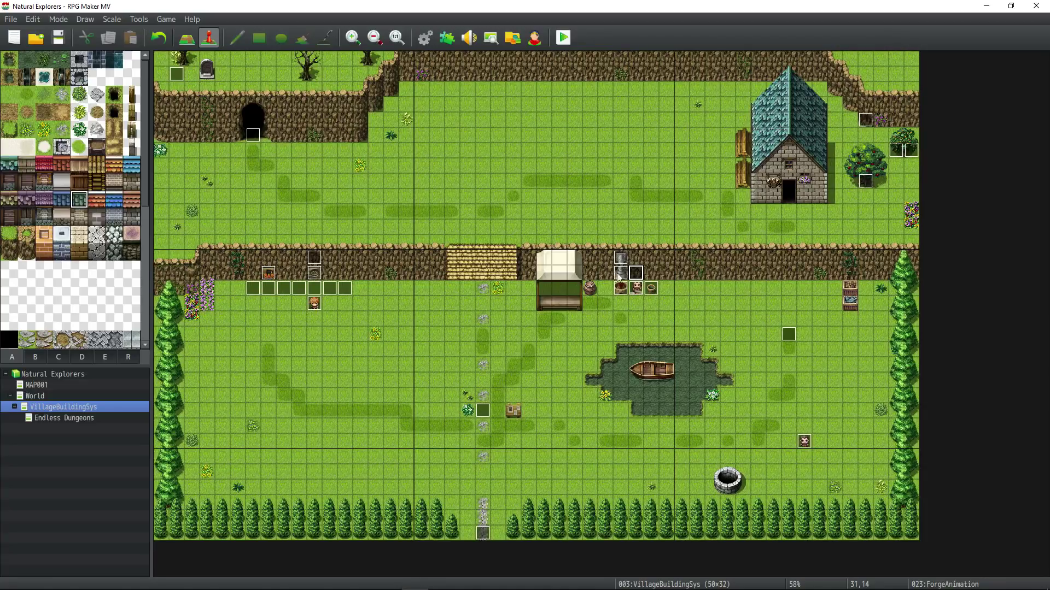
click(635, 272)
double_click(623, 275)
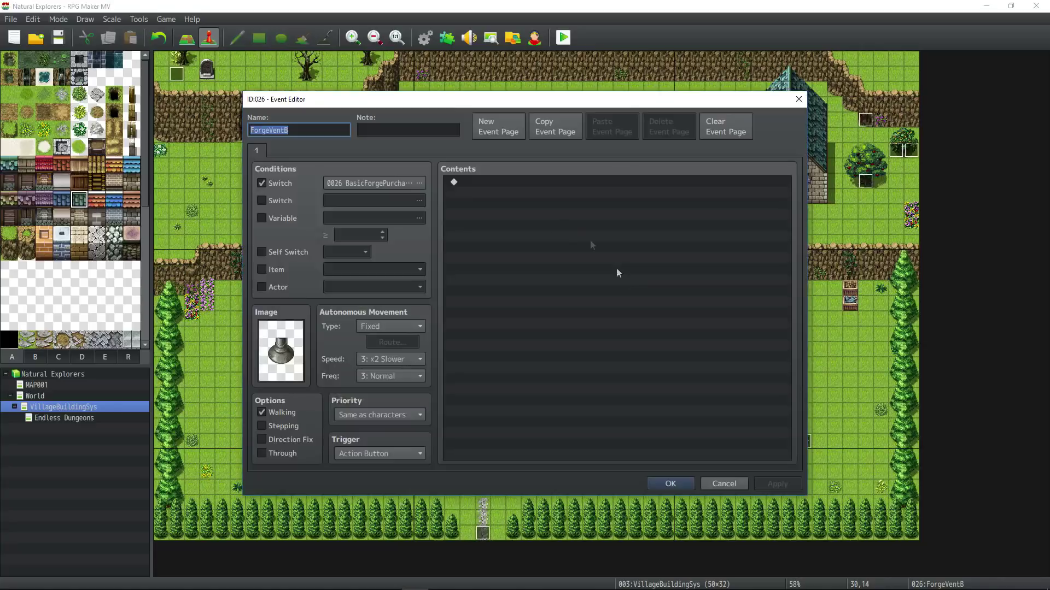
click(669, 483)
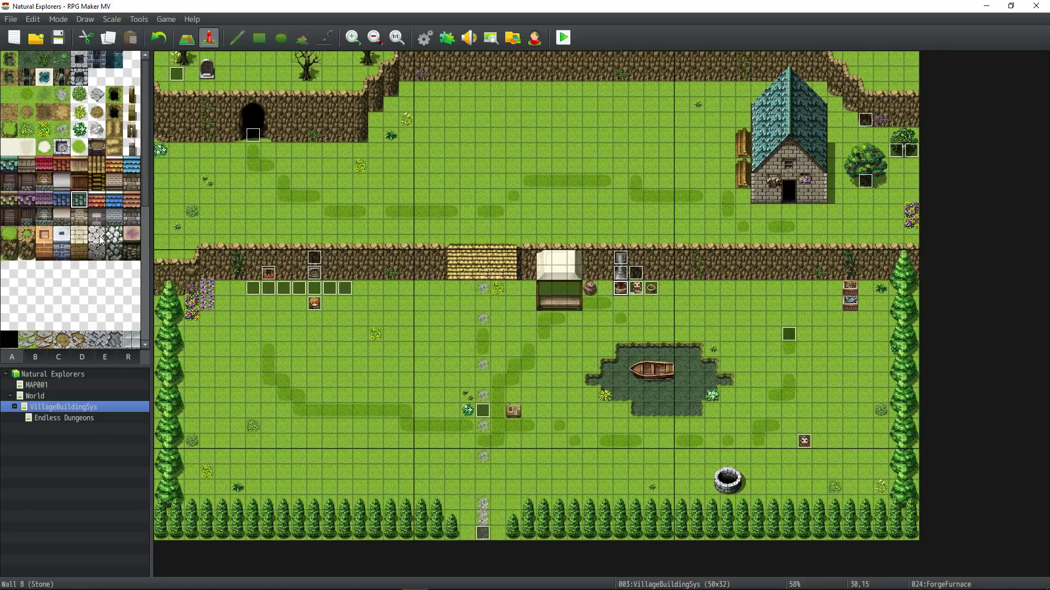
Paint a five-tile-wide house with a gray stone wall and a blue roof on the grass in the map's southwest
click(62, 218)
mouse_move(284, 427)
mouse_down()
mouse_move(311, 447)
mouse_move(330, 442)
mouse_move(329, 486)
mouse_move(330, 473)
mouse_move(268, 470)
mouse_up()
click(114, 217)
click(131, 217)
click(131, 165)
drag(268, 428, 332, 401)
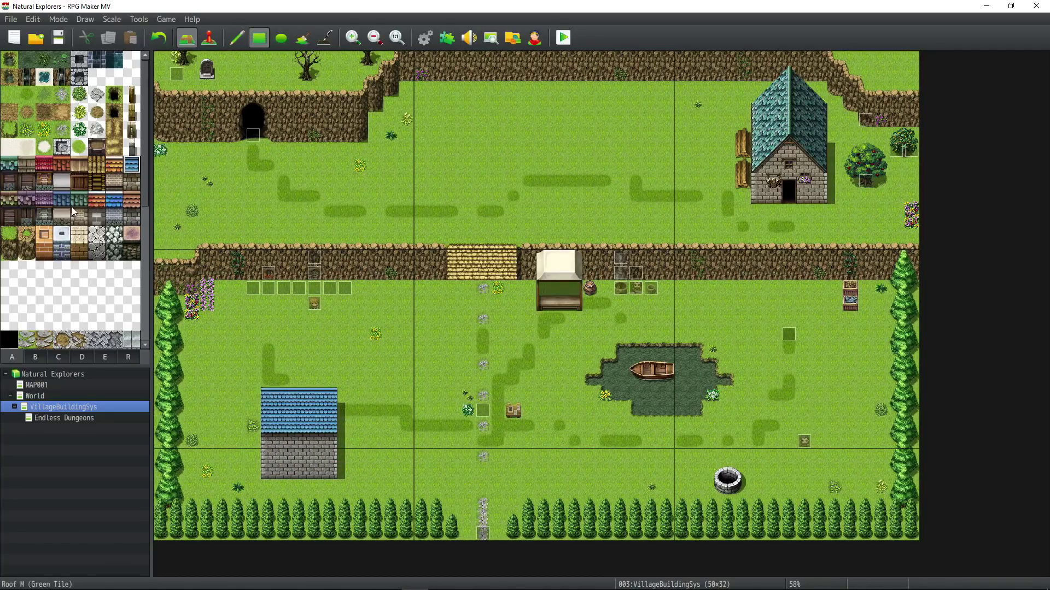
Try a brick wall on the new house, repaint it in gray stone, and start replacing the blue roof with shingles
click(134, 182)
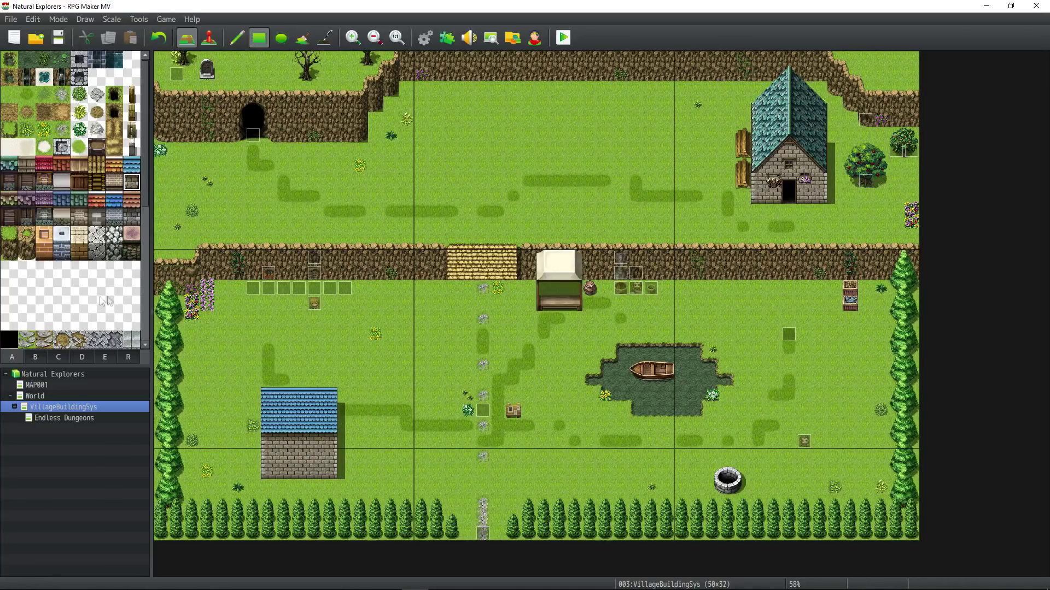
click(132, 217)
drag(268, 453, 329, 472)
click(9, 199)
drag(268, 395, 330, 427)
right_click(345, 395)
mouse_move(329, 395)
mouse_down()
mouse_move(294, 395)
mouse_move(330, 411)
mouse_up()
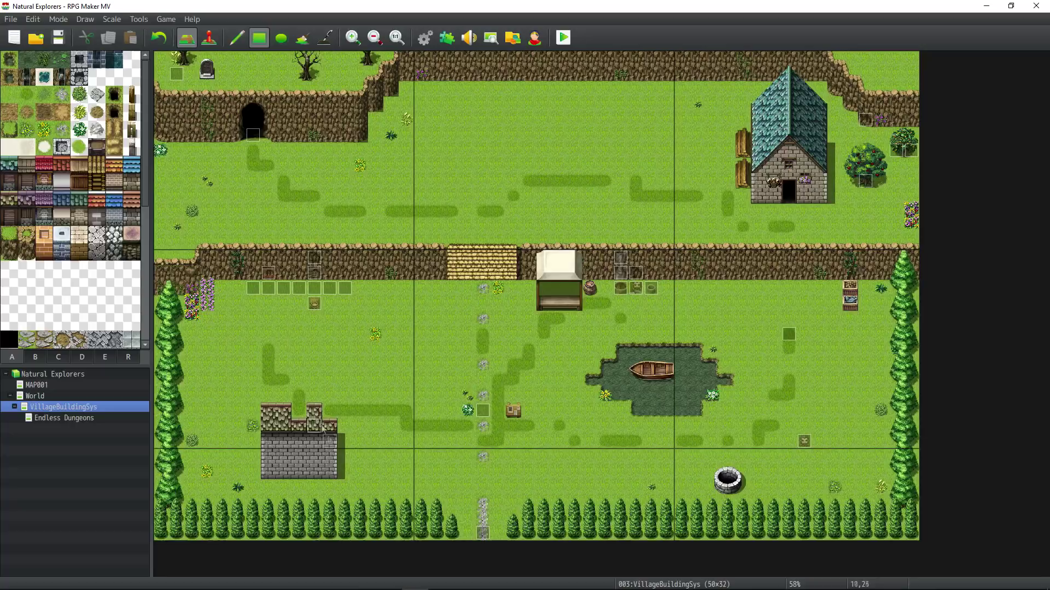
Shift the house down to a three-tile-high shingle roof over a two-tile-high stone wall, restoring the grass above it
drag(266, 442, 329, 442)
right_click(258, 409)
drag(268, 410, 284, 410)
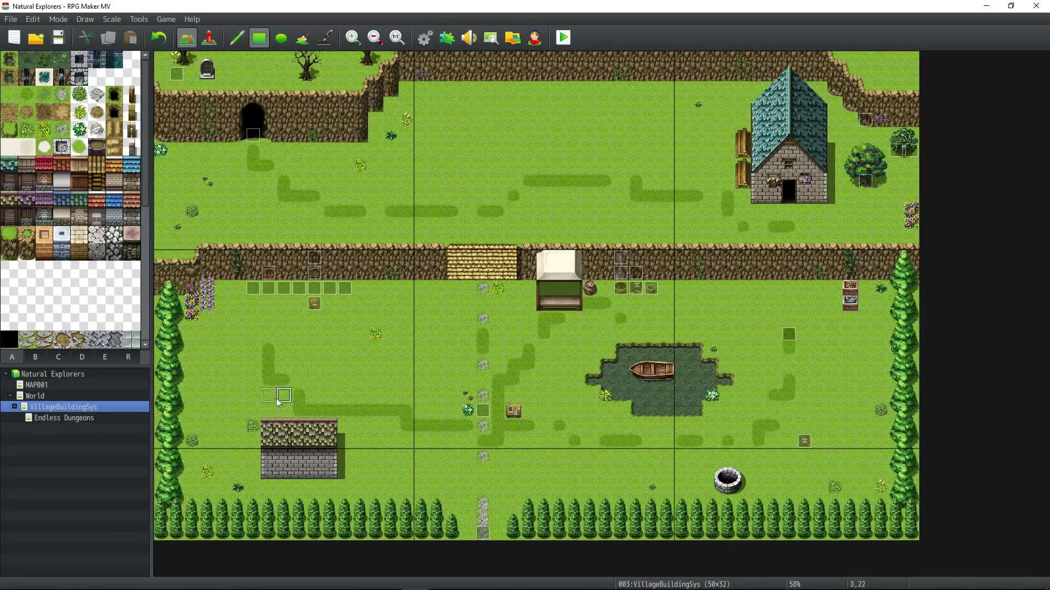
click(410, 471)
drag(376, 472, 271, 486)
right_click(331, 473)
drag(330, 456, 269, 457)
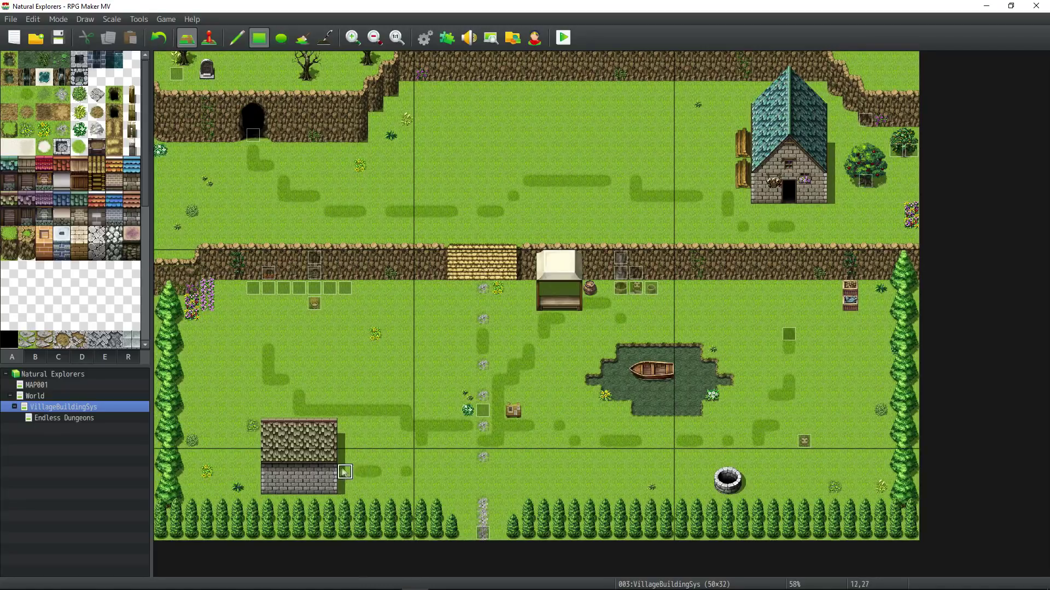
Try a white chimney on the shingle roof and replace it with a gray stone one
click(58, 357)
drag(97, 149, 97, 164)
click(284, 432)
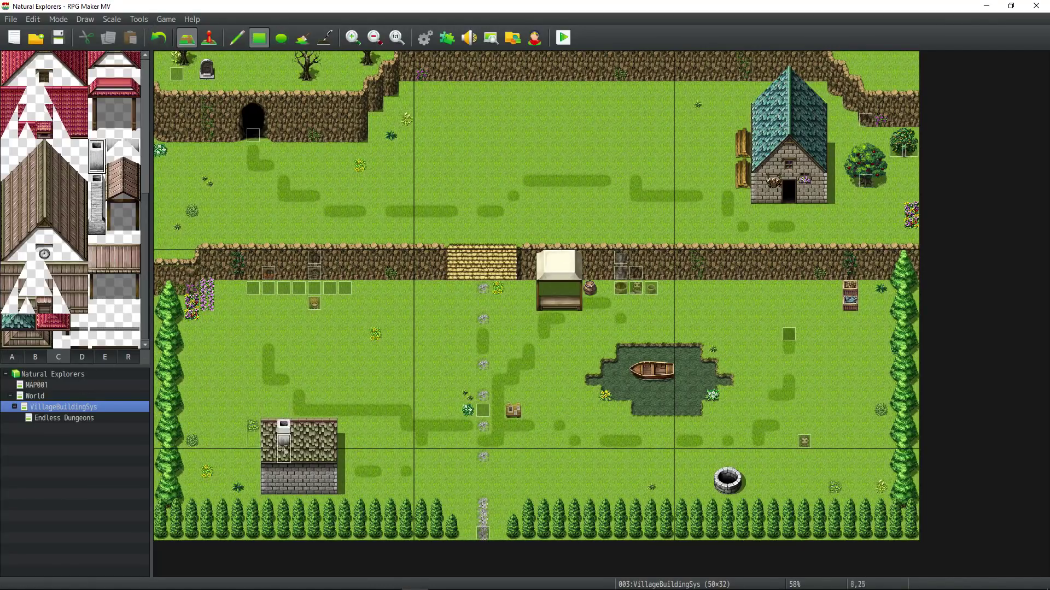
scroll(51, 238, down, 5)
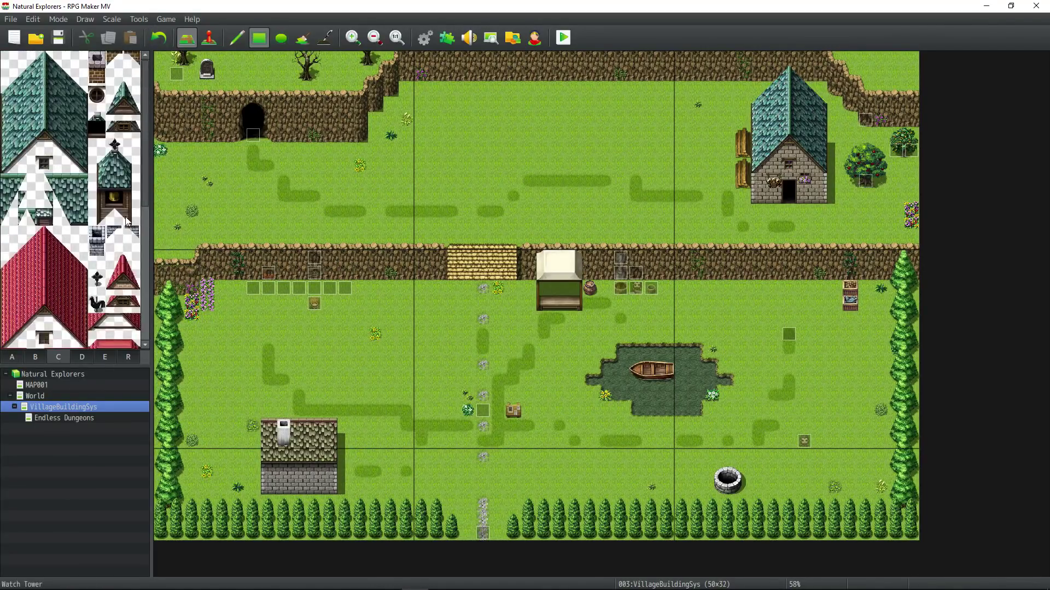
click(97, 243)
click(284, 432)
click(115, 235)
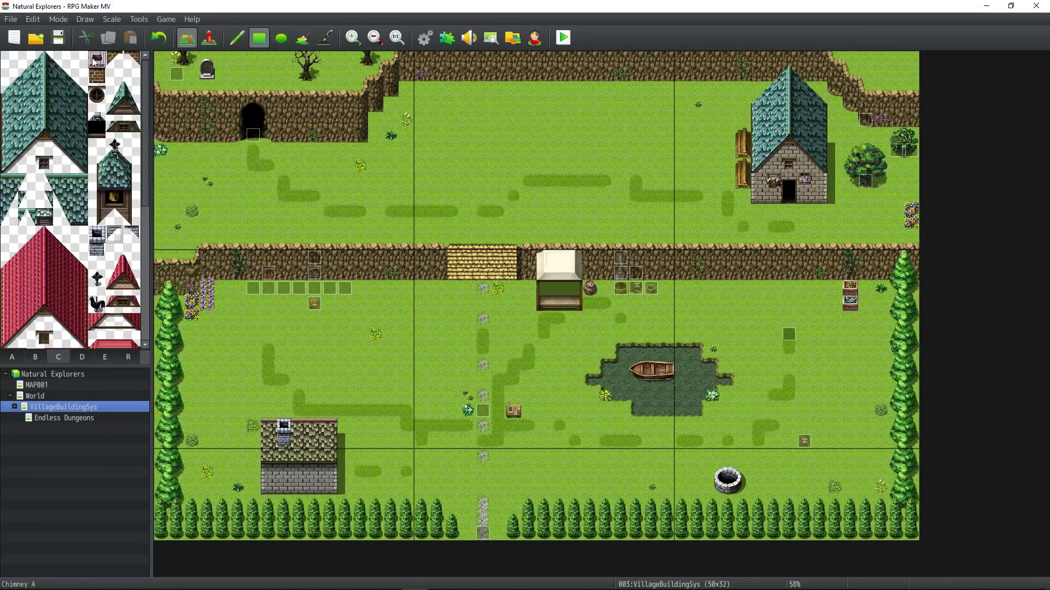
Hang the bag signboard on the house's front wall and add a narrow wooden piece against the wall's east edge
click(82, 356)
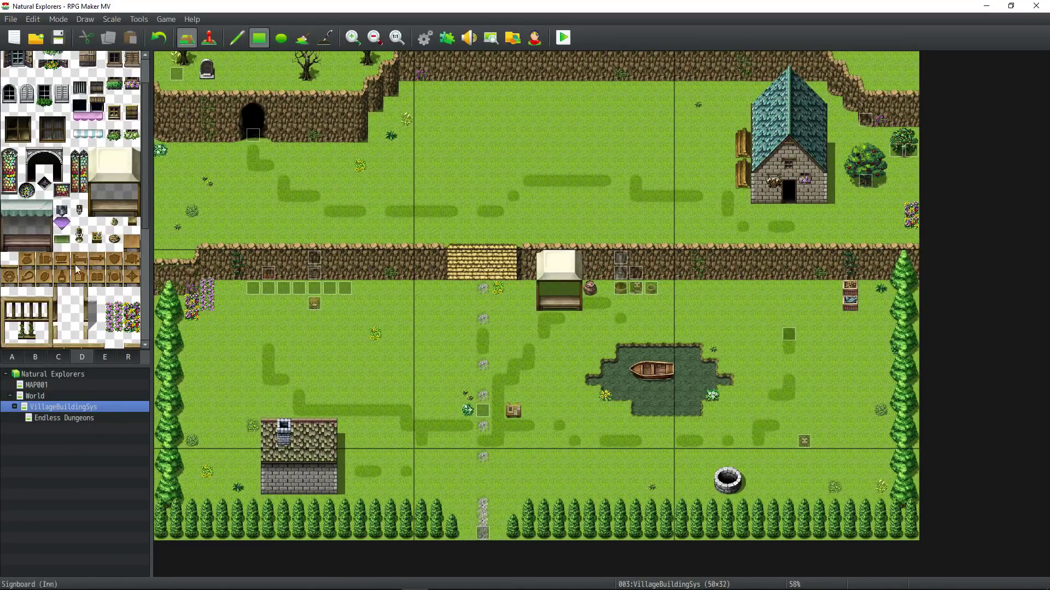
scroll(55, 284, down, 3)
scroll(34, 251, up, 2)
click(26, 195)
click(314, 470)
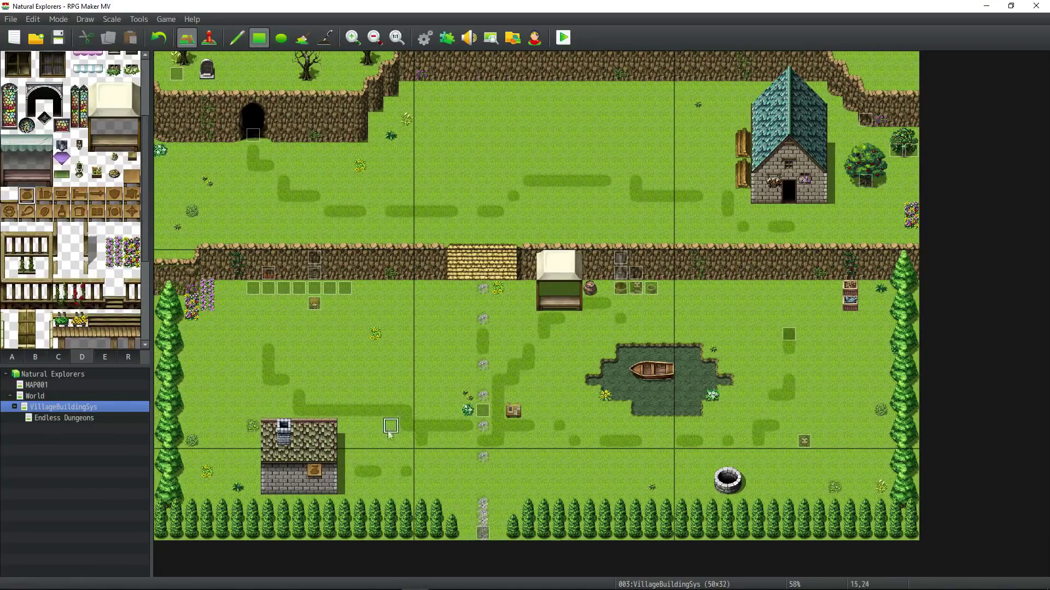
click(62, 266)
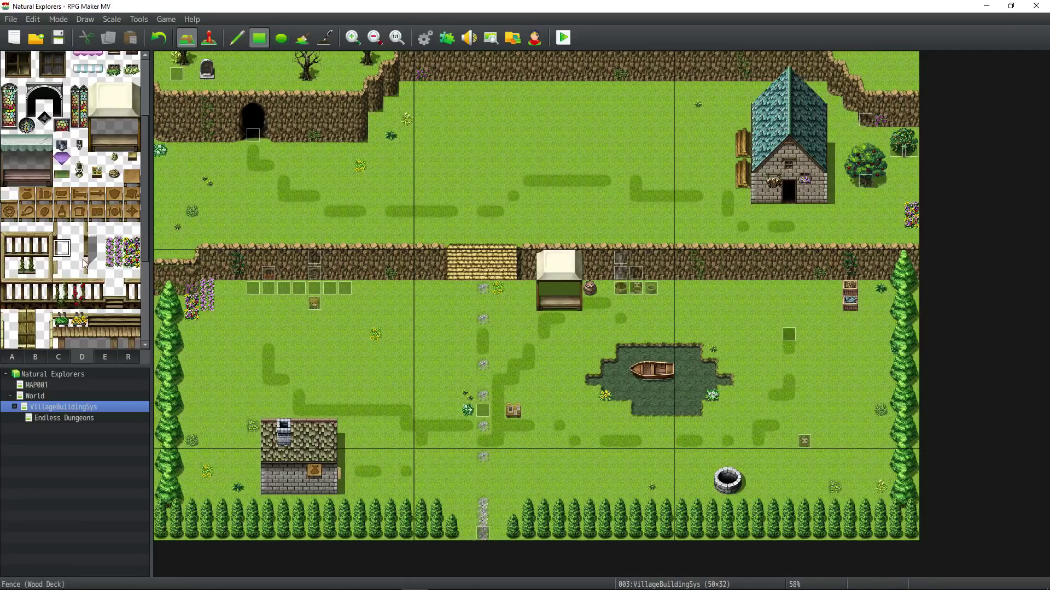
Add a small wooden-framed window to the house's front wall, west of the signboard
scroll(96, 268, up, 3)
click(114, 164)
click(284, 480)
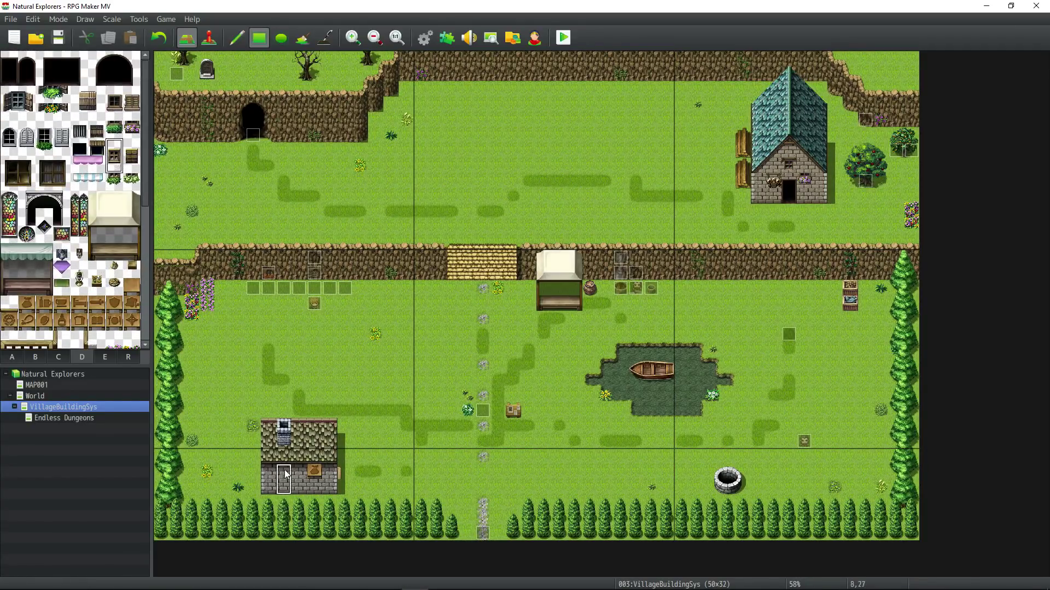
Move the house northwest beside the pine trees and cover its old site and the surrounding dark patches with grass
right_drag(344, 486, 268, 426)
mouse_move(207, 394)
mouse_down()
mouse_move(284, 471)
mouse_move(283, 458)
mouse_up()
right_click(344, 428)
mouse_move(330, 428)
mouse_down()
mouse_move(299, 429)
mouse_move(268, 489)
mouse_up()
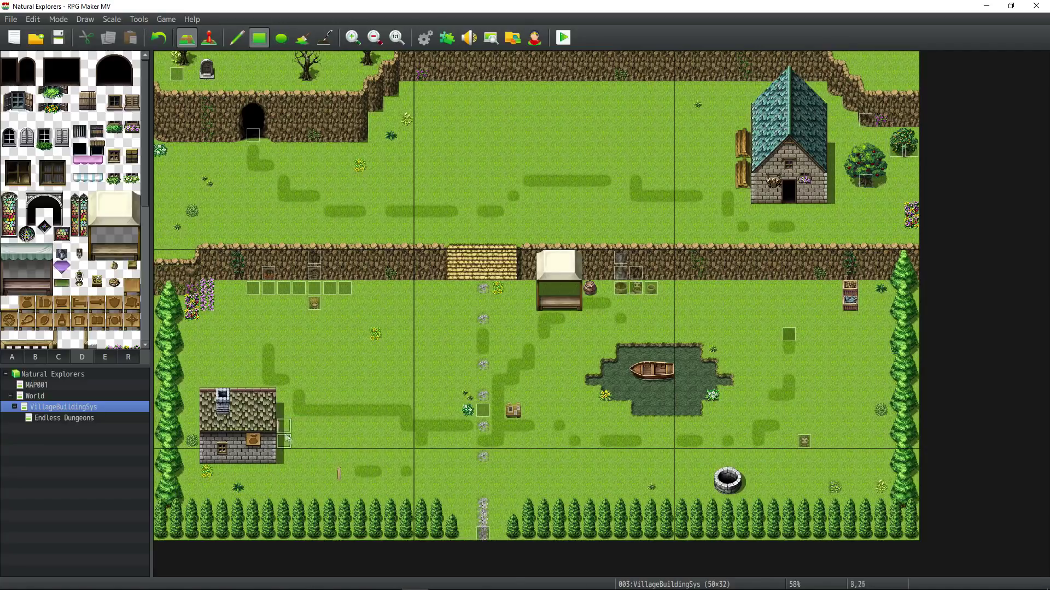
drag(329, 472, 406, 471)
mouse_move(268, 349)
mouse_down()
mouse_move(288, 381)
mouse_move(437, 429)
mouse_up()
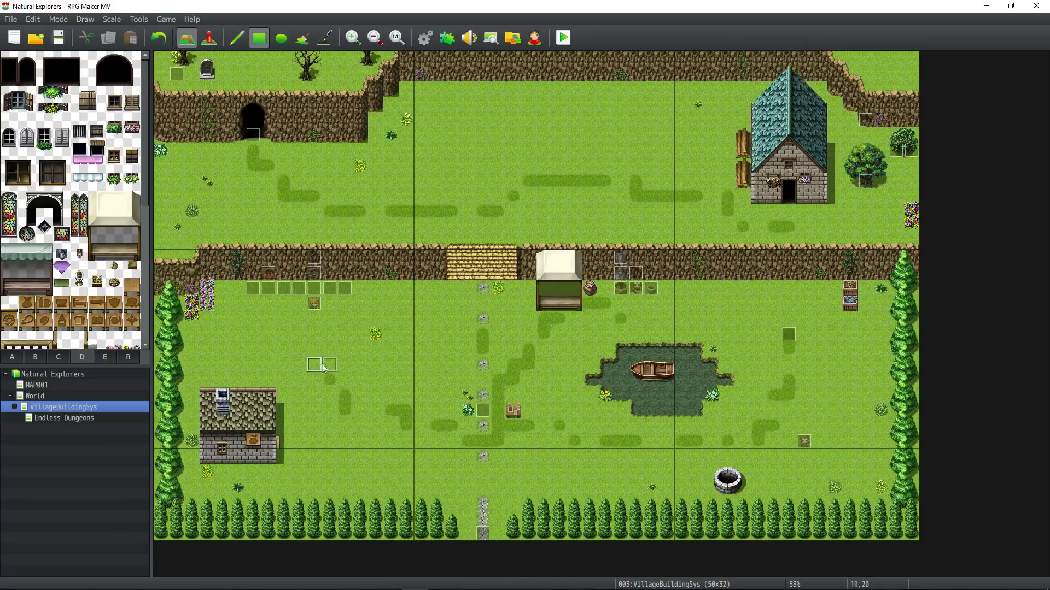
Paint a new scattered trail of dark grass patches across the lawn east and northeast of the house
click(406, 441)
click(299, 441)
click(344, 440)
click(314, 441)
drag(391, 440, 376, 441)
drag(375, 395, 360, 395)
click(361, 380)
click(345, 364)
click(329, 349)
click(315, 334)
click(315, 364)
click(299, 319)
click(329, 380)
Copy the yellow flower bush to the grass north of the house and add a planter beneath the window
right_click(375, 334)
click(207, 365)
click(114, 182)
click(222, 456)
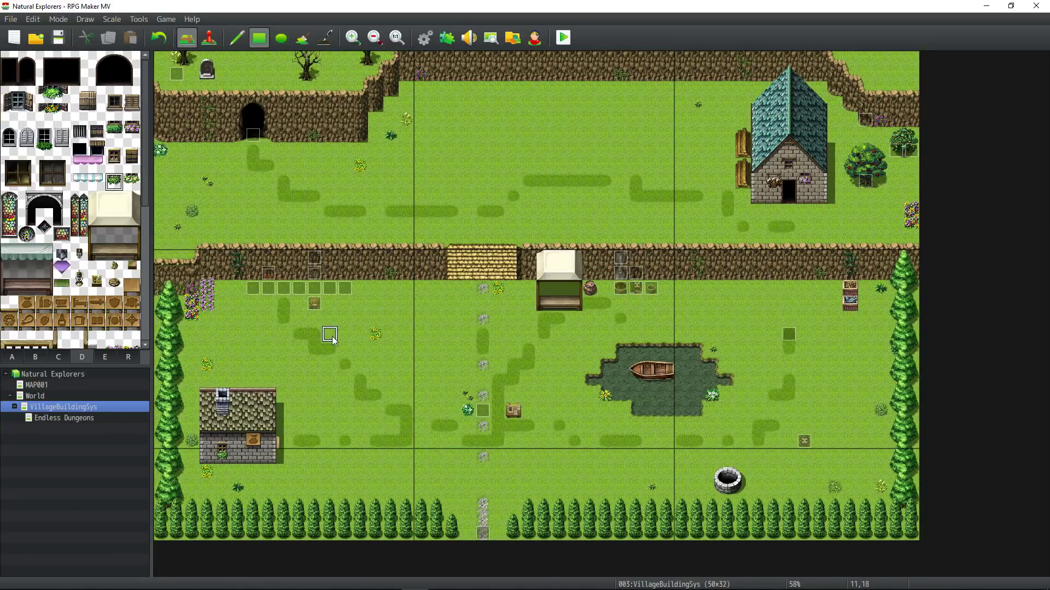
Save the project and view the finished house at 100% map scale
click(59, 38)
click(396, 37)
drag(563, 573, 344, 573)
scroll(386, 484, down, 3)
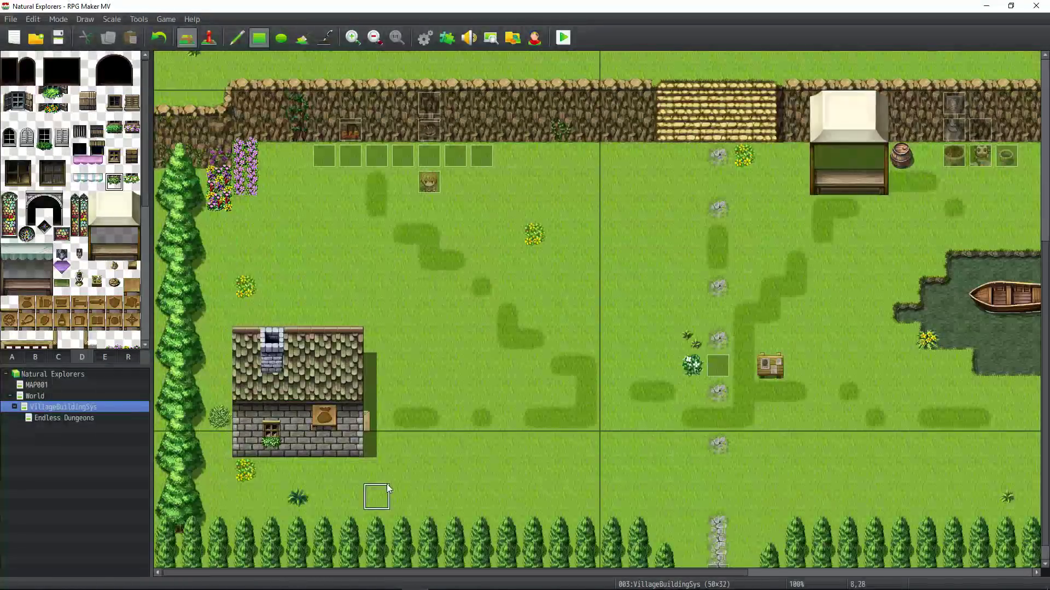
scroll(385, 382, down, 1)
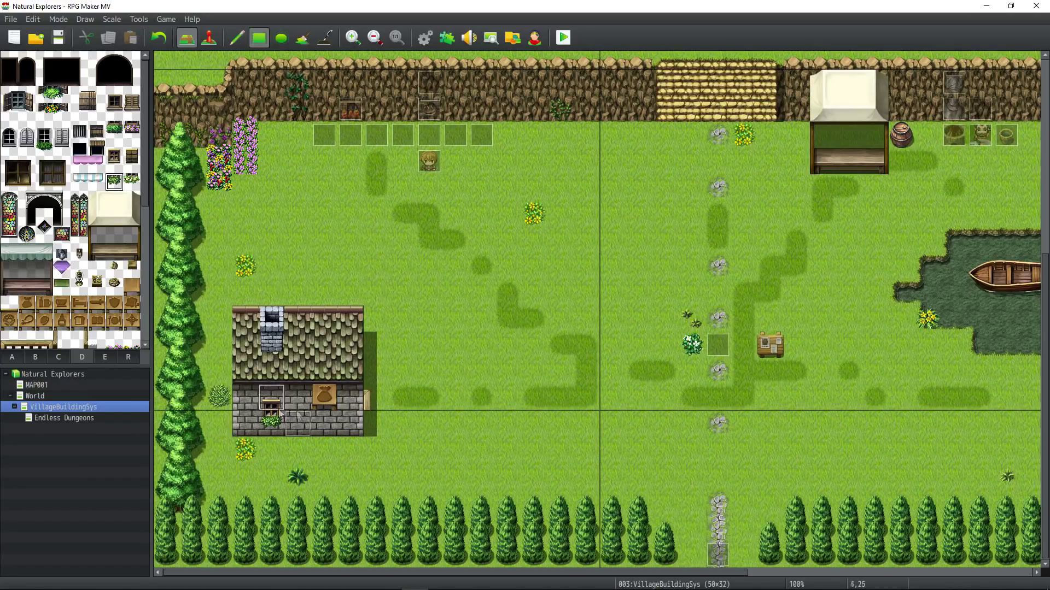
Turn off the map grid display in the editor options
click(146, 22)
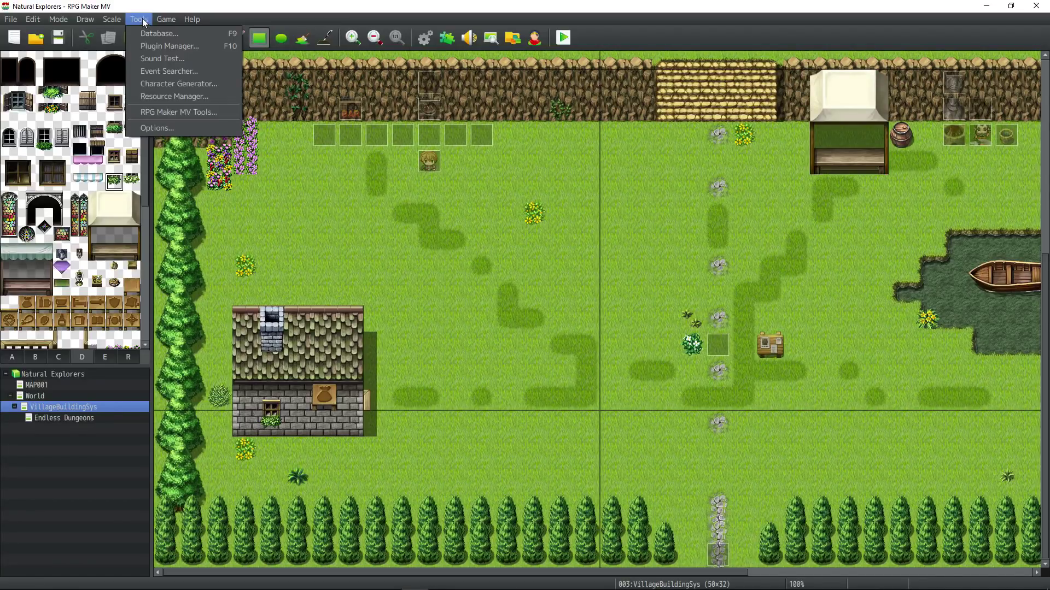
click(166, 128)
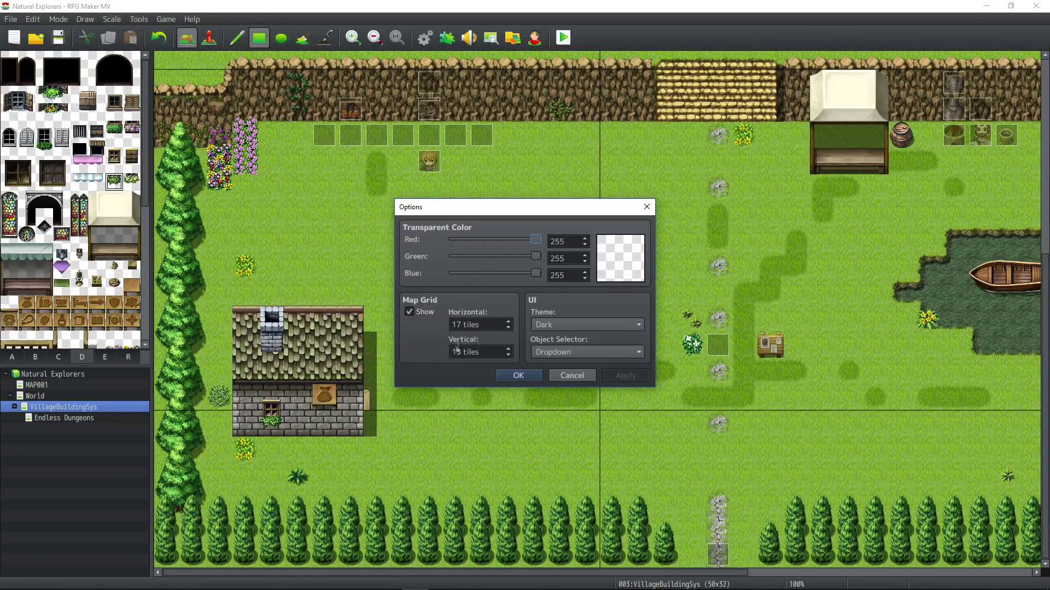
click(408, 313)
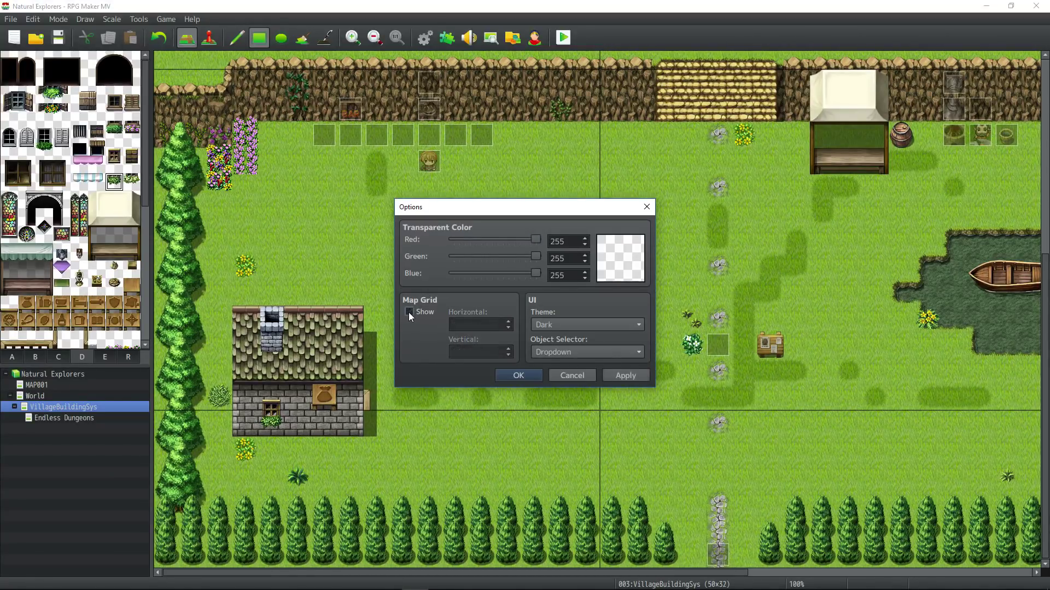
click(517, 377)
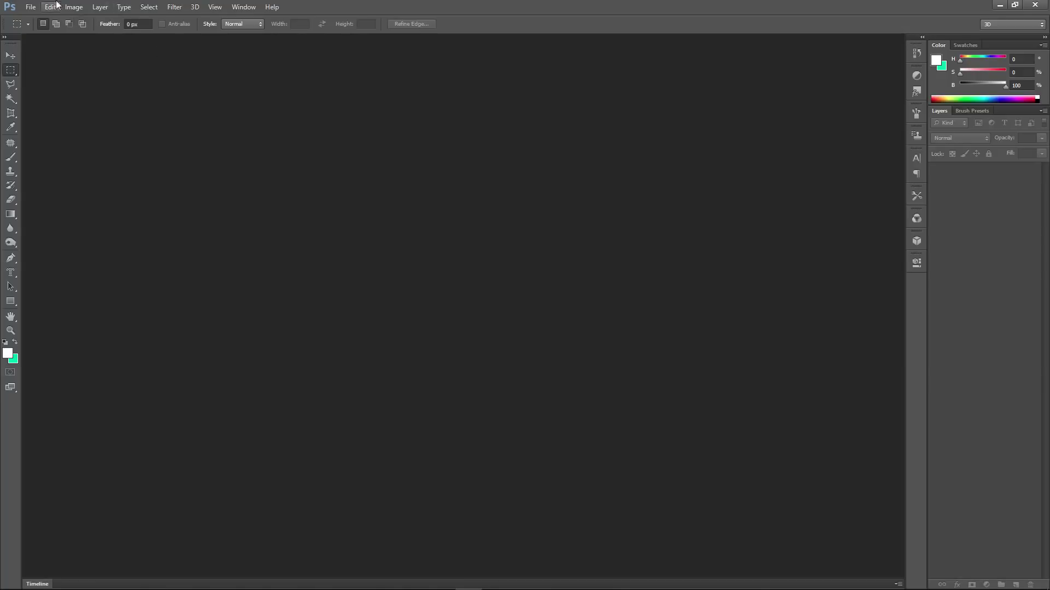
In Photoshop, create a 3840 by 1080 pixel document from the Clipboard preset and paste the captured map screenshot
click(33, 7)
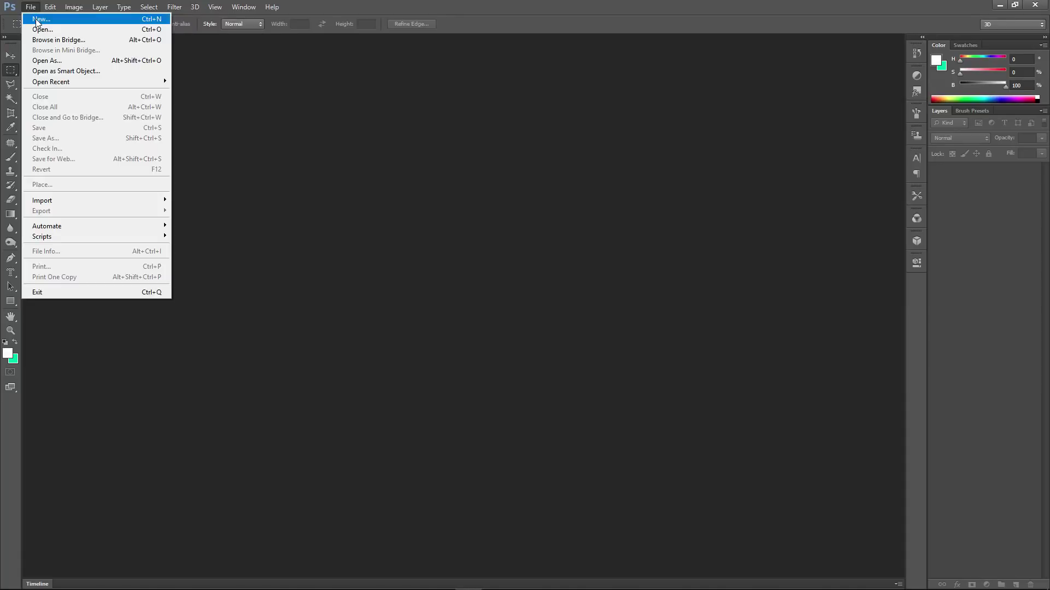
click(37, 19)
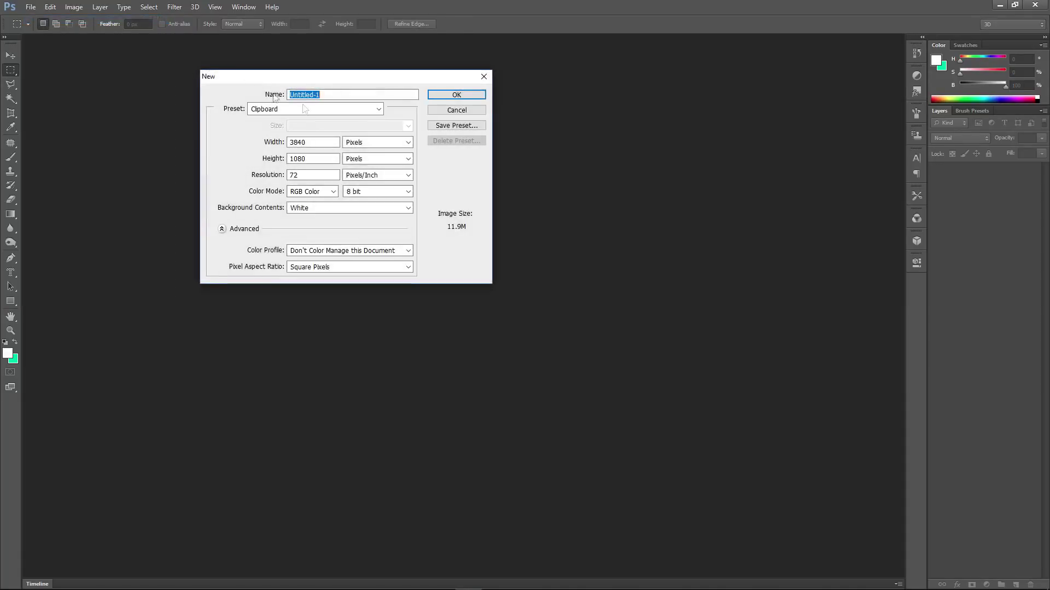
click(468, 96)
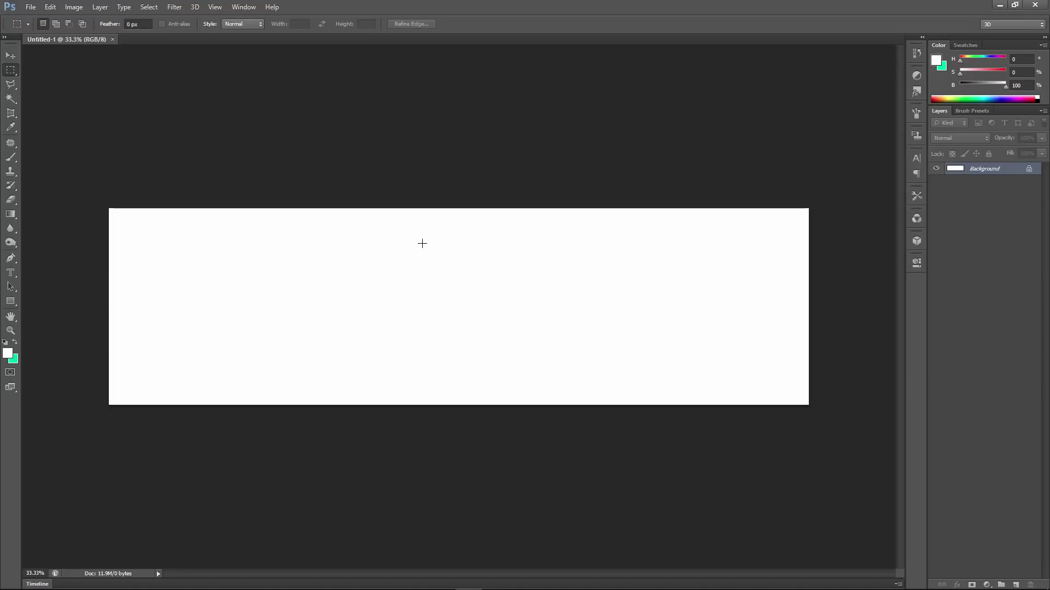
key(ctrl+v)
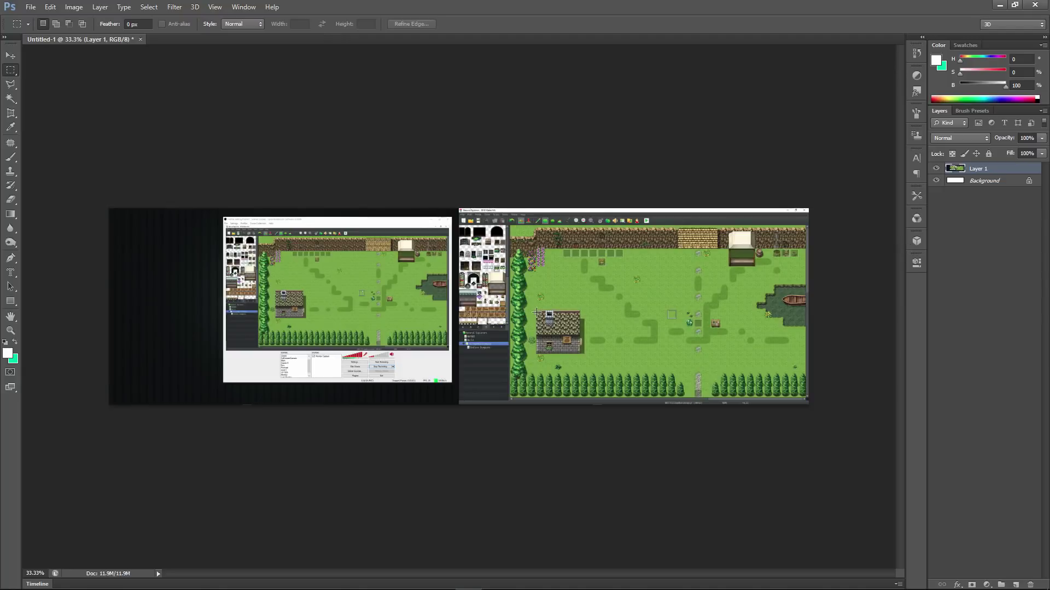
Select the whole house, roof and stone wall included, on the pasted map screenshot with the Rectangular Marquee, leaving out its shadow
key(ctrl+plus)
scroll(525, 383, down, 1)
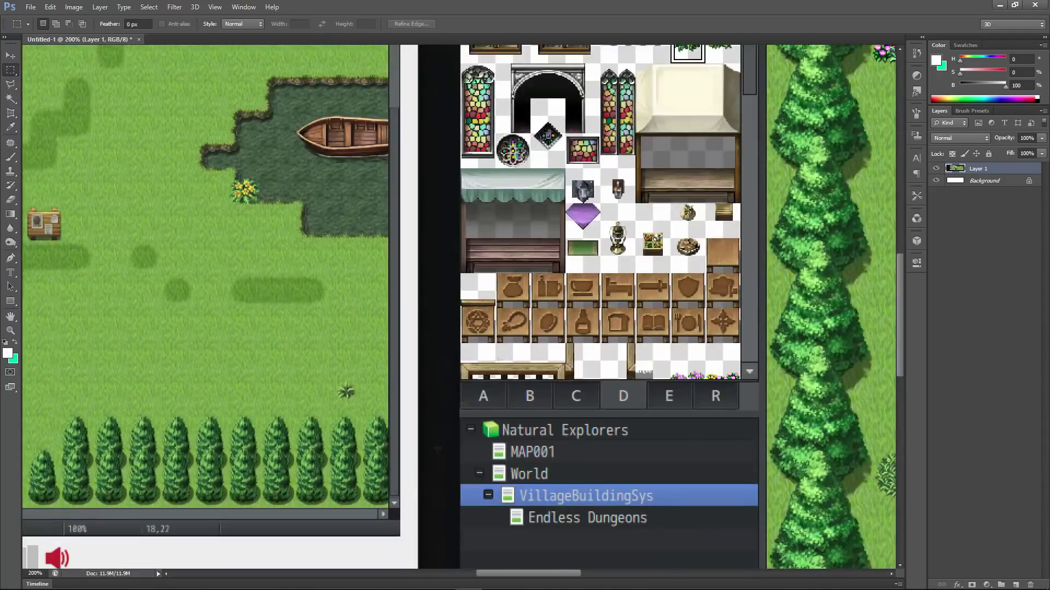
drag(513, 574, 589, 584)
scroll(394, 339, down, 2)
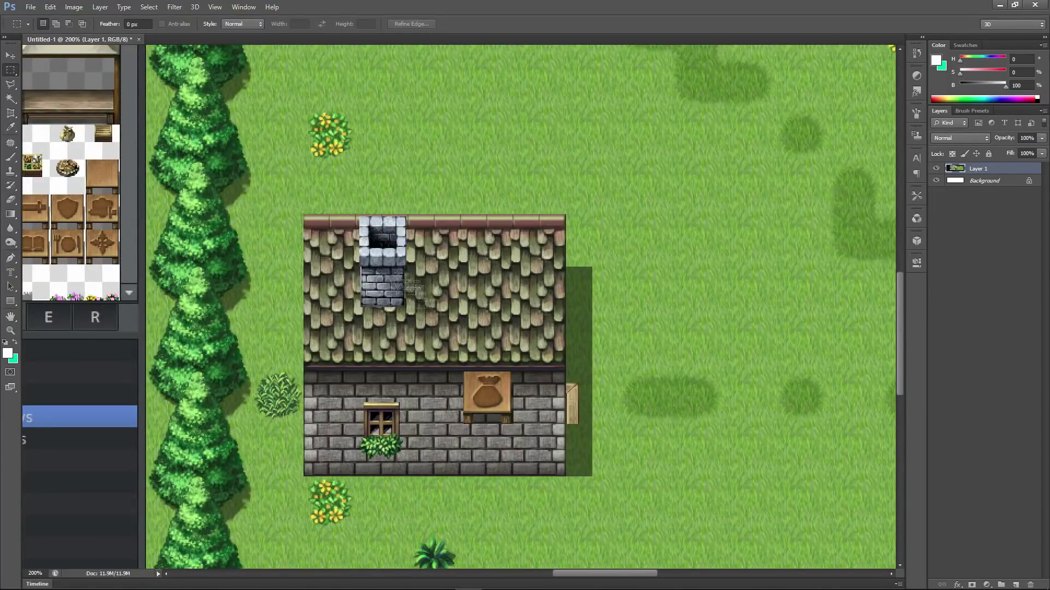
drag(303, 217, 581, 479)
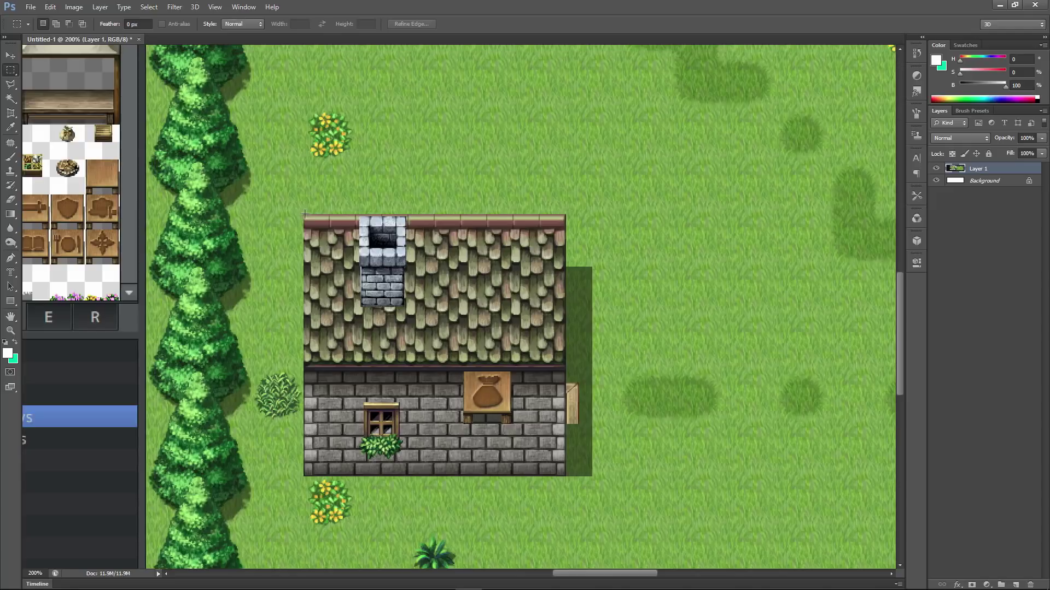
drag(320, 223, 565, 475)
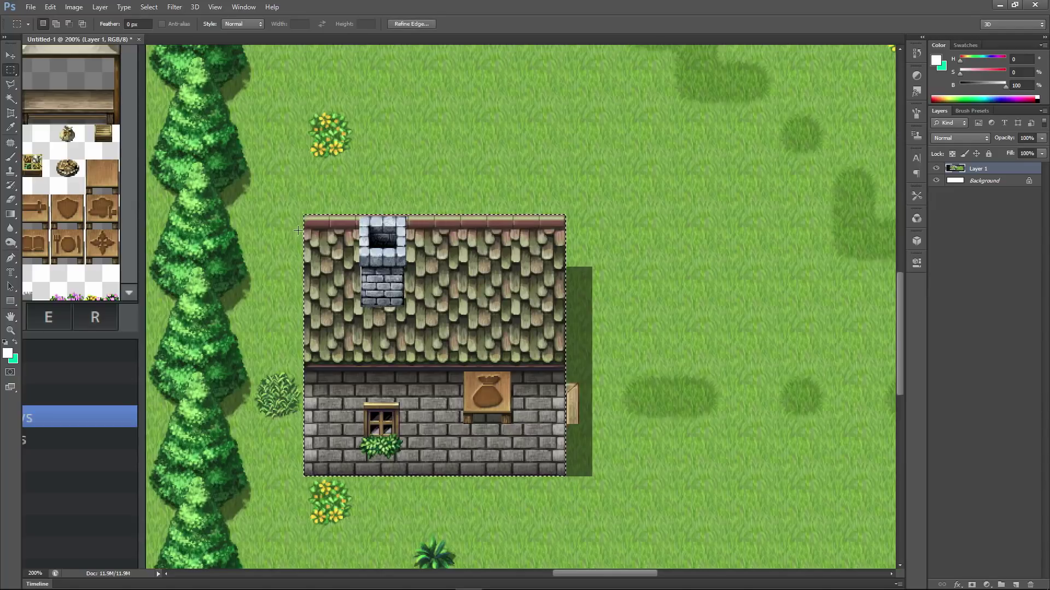
Copy the selected house into a new document of matching size and delete the Background layer
key(ctrl+c)
key(ctrl+n)
click(455, 95)
key(ctrl+v)
click(1001, 195)
key(Delete)
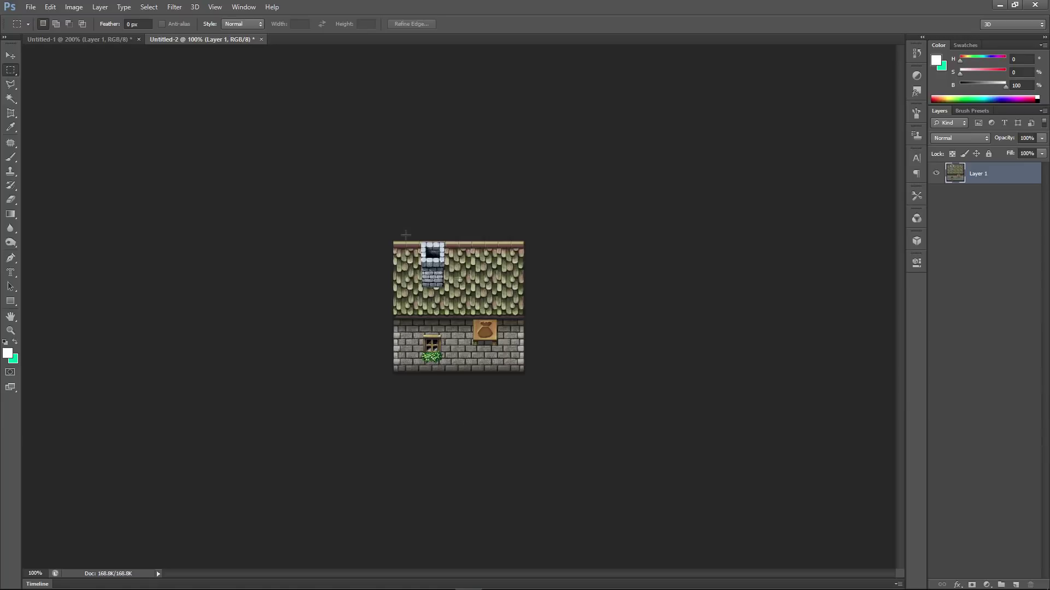
Divide 240 by 48 in the Calculator and check the house image's pixel dimensions in Photoshop
key(alt+Tab)
text(24)
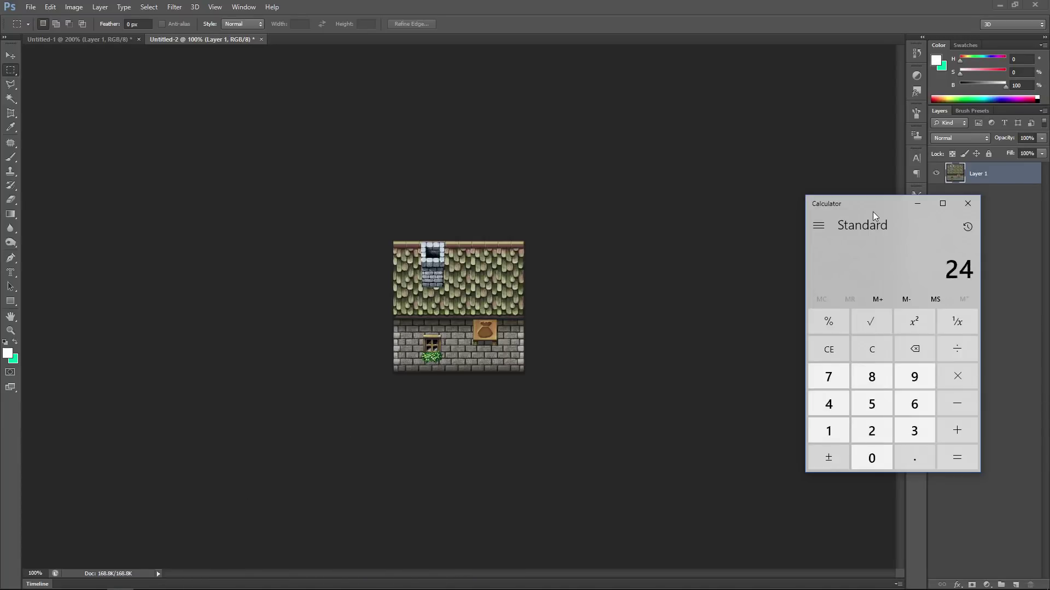
text(0/48)
key(Return)
click(917, 203)
click(50, 6)
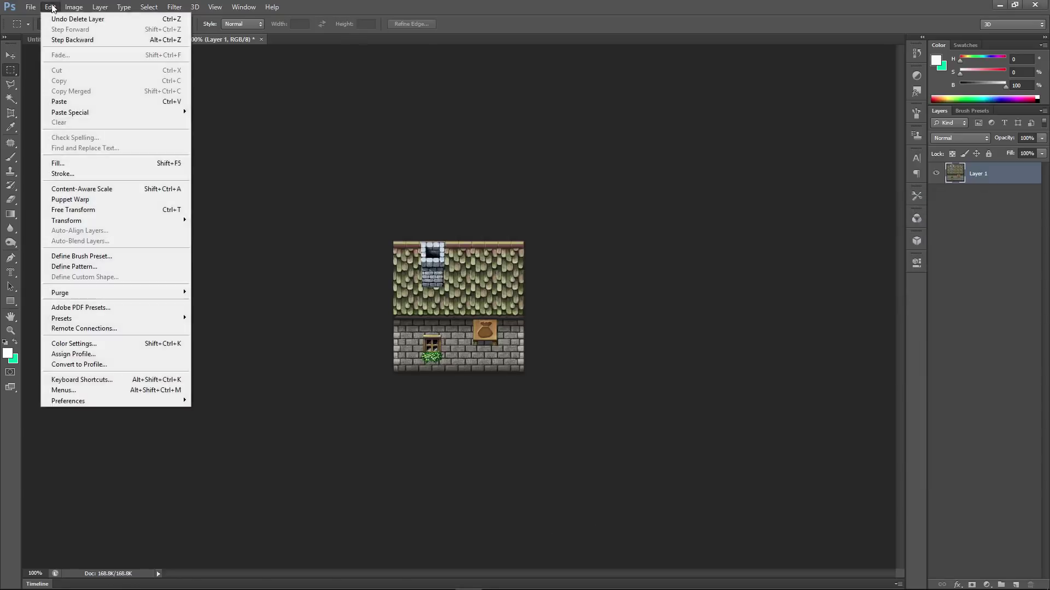
mouse_move(74, 7)
click(108, 89)
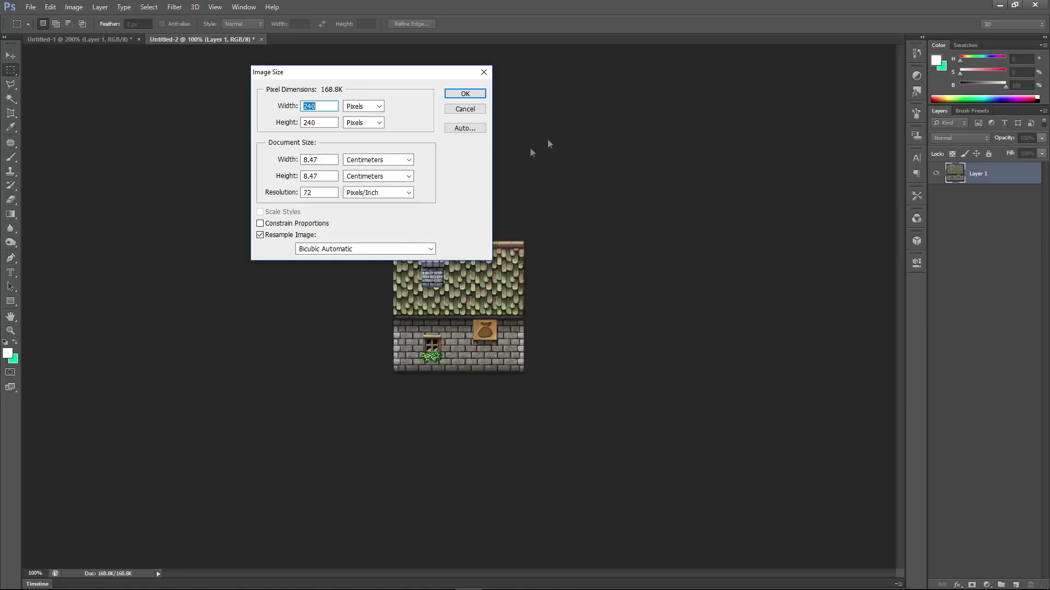
click(465, 94)
Save the house image as TinkerersHouse01 in the doodads folder inside the project's img folder
key(ctrl+shift+s)
click(582, 104)
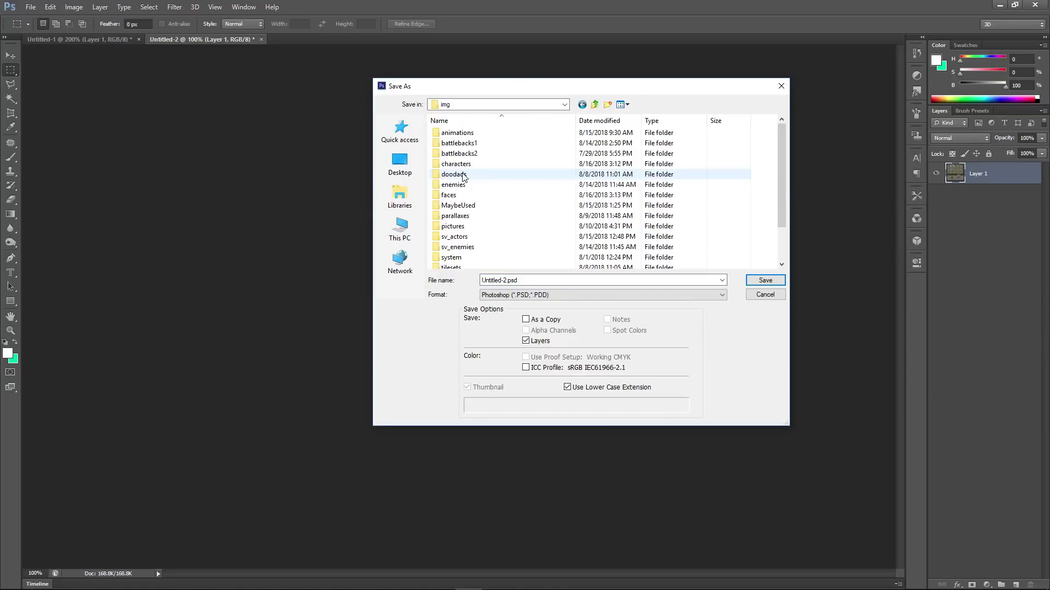
double_click(462, 176)
click(455, 186)
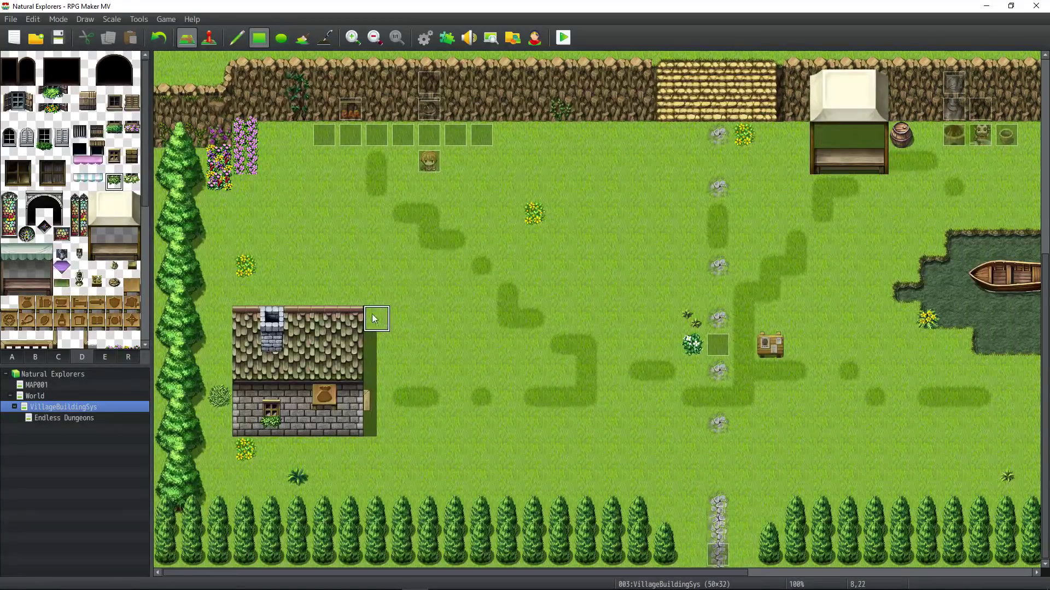
In RPG Maker MV, erase the tile-built house from the village map and start a maximized playtest
mouse_move(375, 312)
mouse_down()
mouse_move(304, 395)
mouse_move(254, 417)
mouse_up()
click(563, 37)
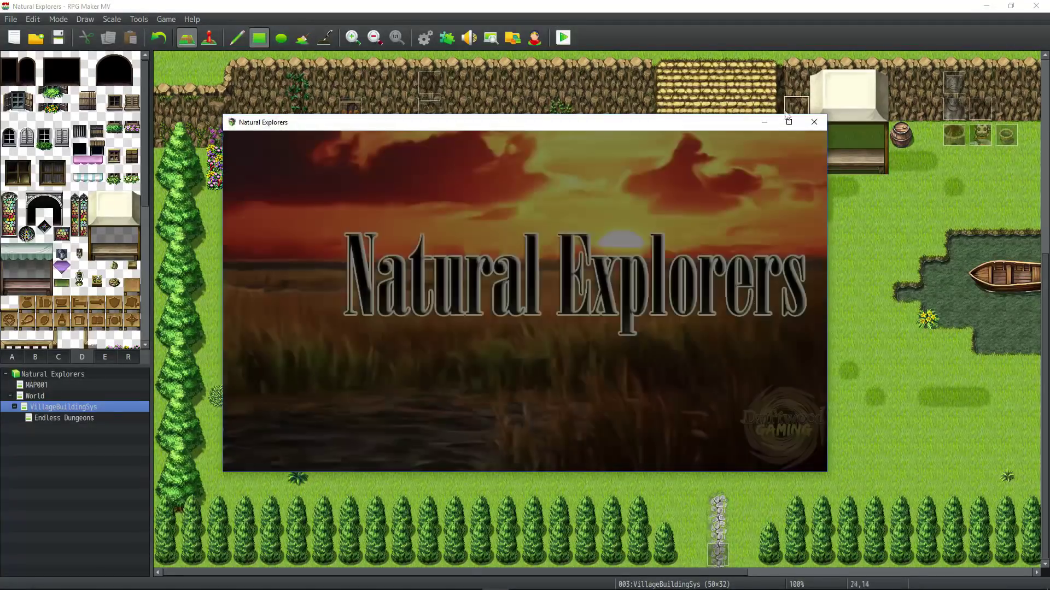
click(789, 122)
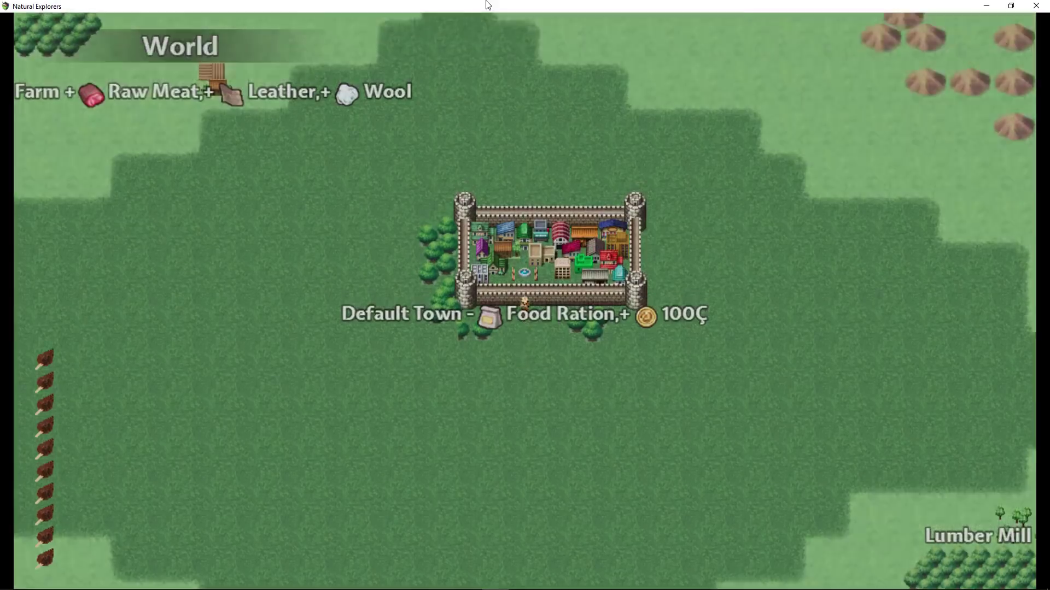
key(Return)
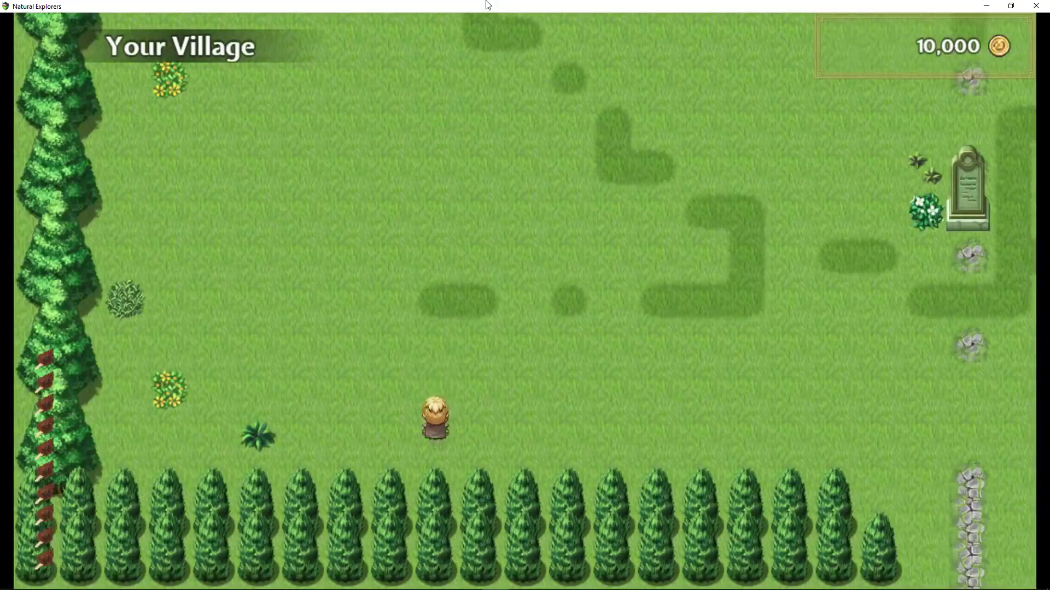
Enter doodad placement mode in the village and pick the TinkerersHouse01 image for placing on layer 5
key(Up)
key(Return)
click(185, 44)
click(176, 213)
click(176, 213)
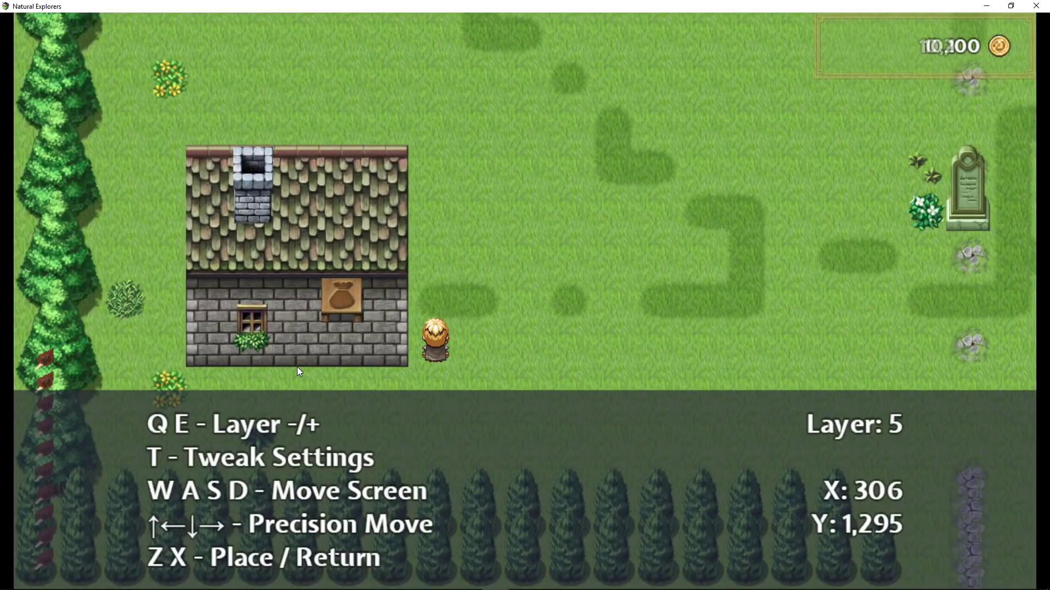
Look through the house doodad's tweak settings and the switches available for its Switch condition
key(t)
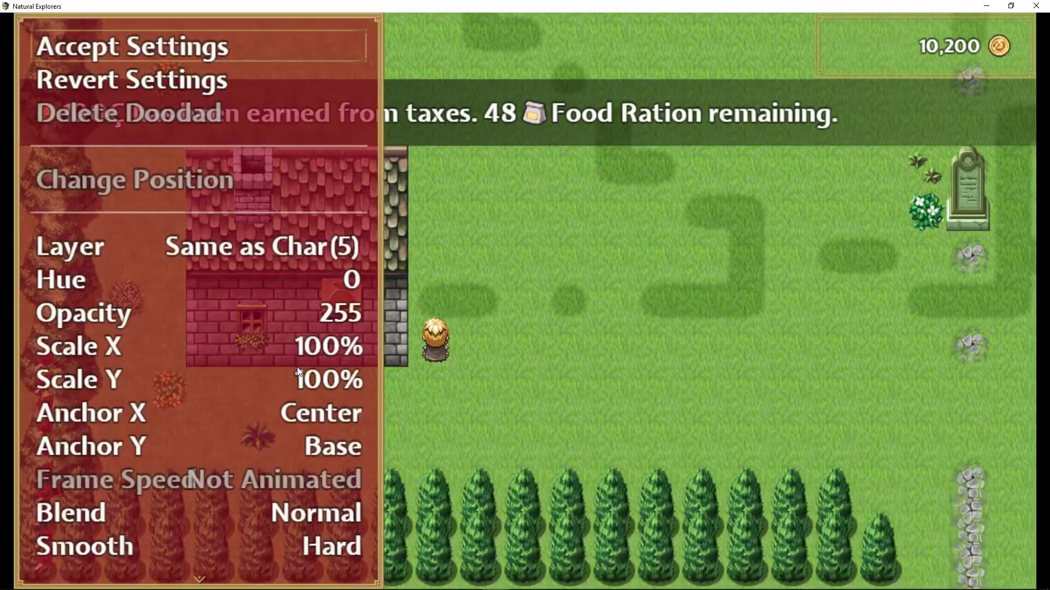
scroll(197, 302, down, 4)
click(199, 246)
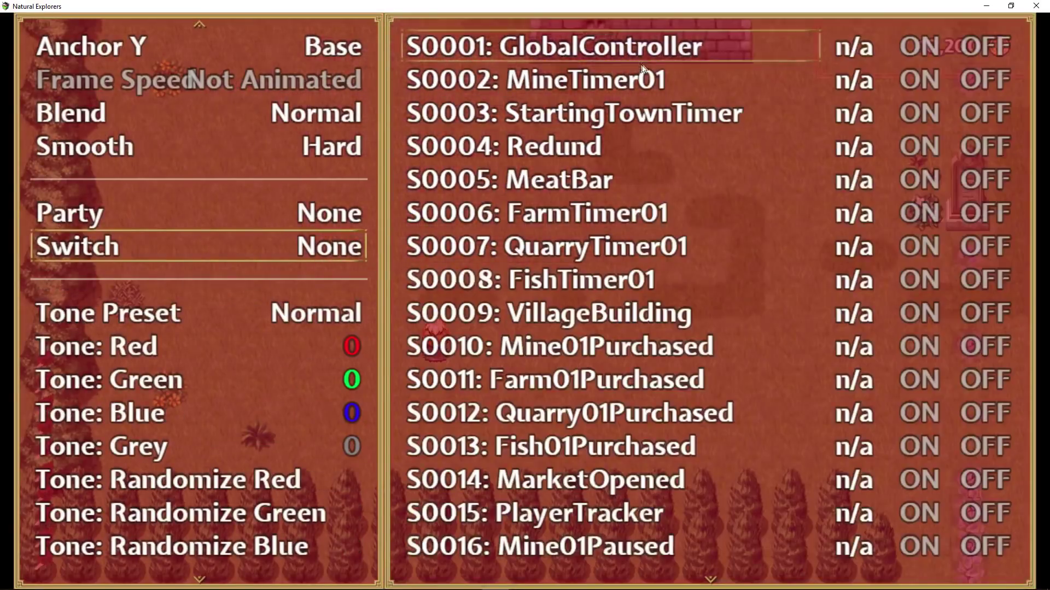
scroll(640, 64, down, 4)
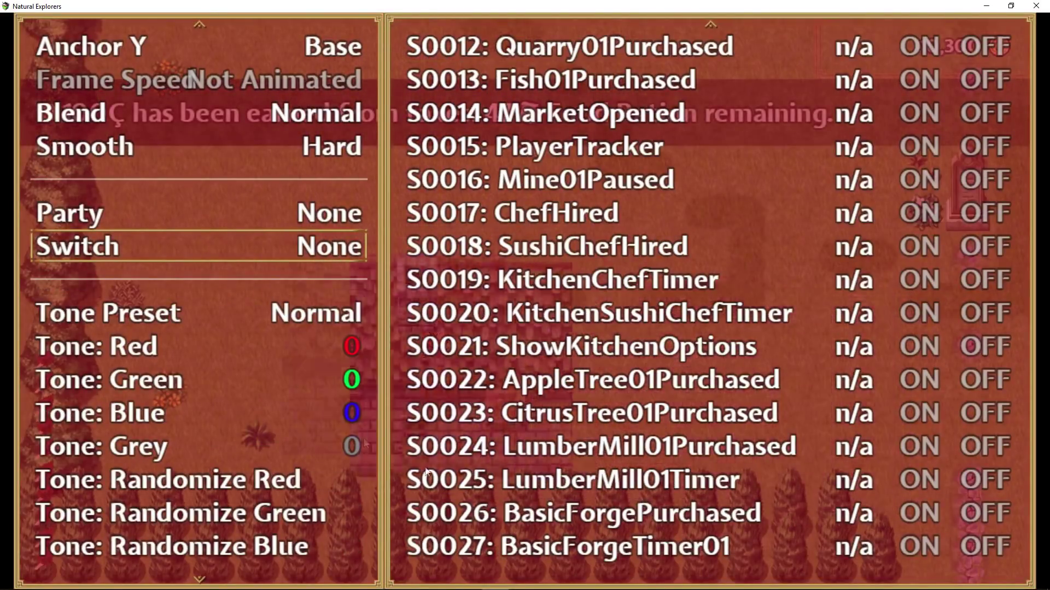
key(Escape)
scroll(307, 339, up, 4)
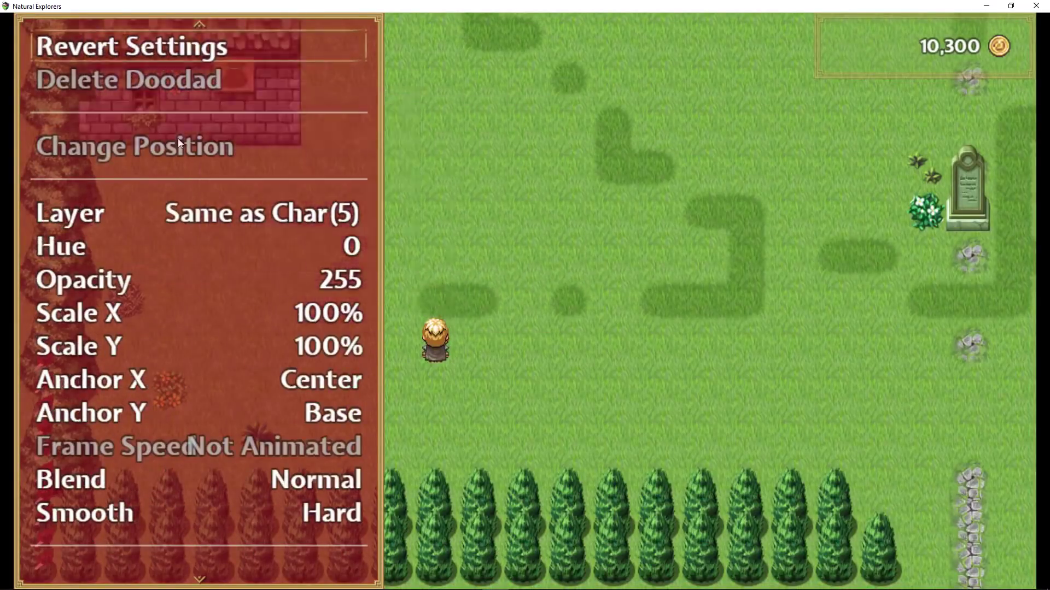
Place the house on the grass east of the tall tree line at about X 305, Y 1,295, and save the doodads
click(180, 145)
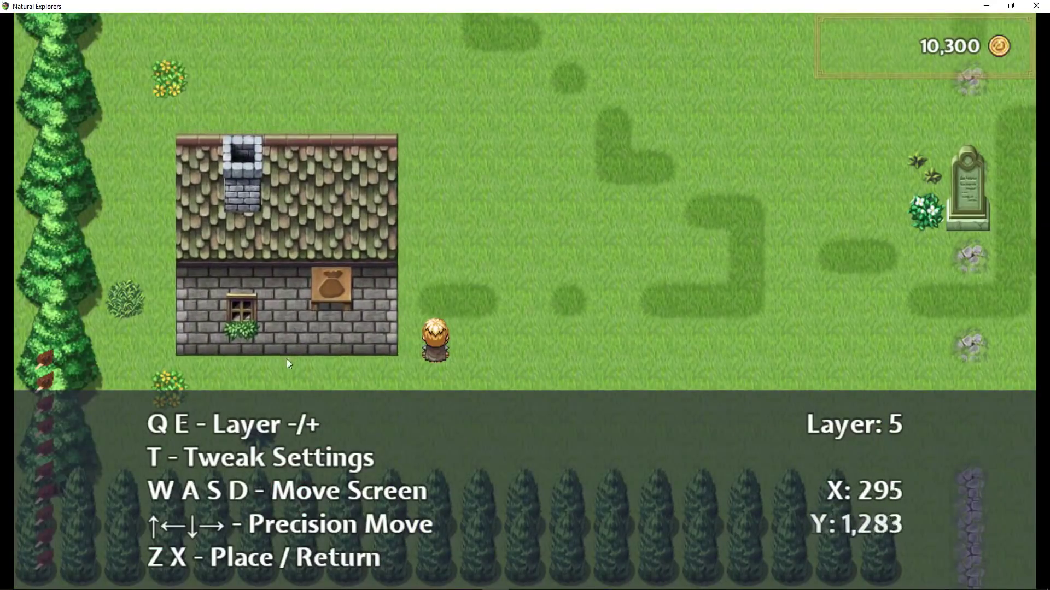
click(297, 374)
key(Escape)
key(Escape)
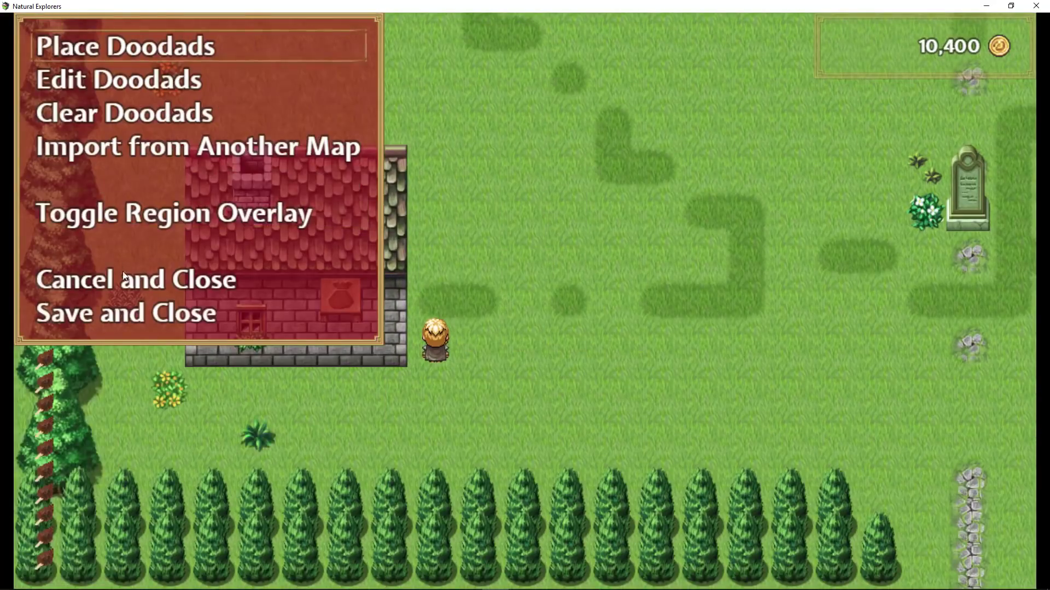
click(128, 317)
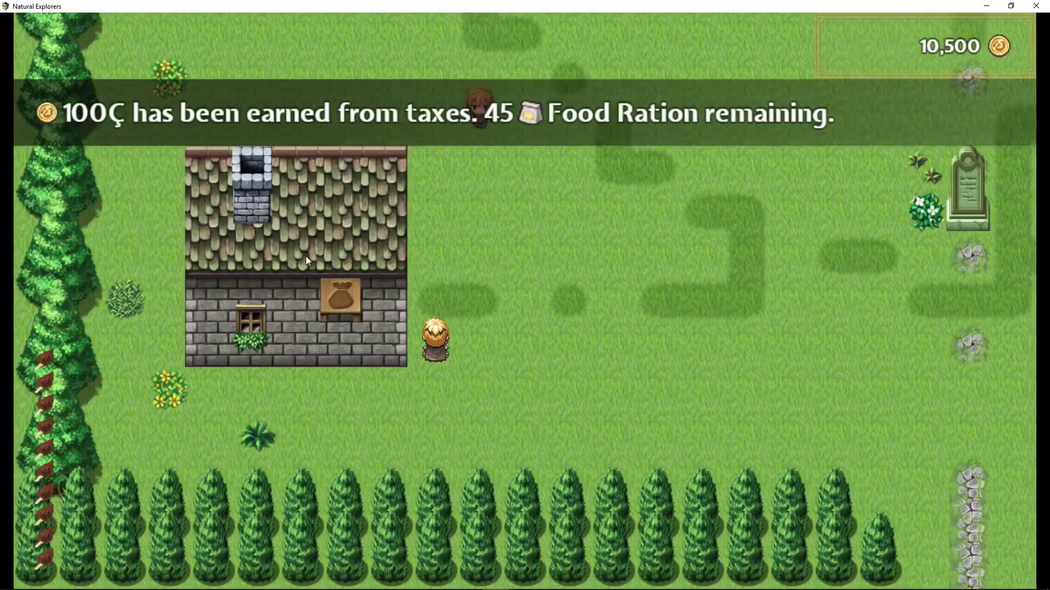
In the editor's common event 0014, add a Control Switches command turning on switch 0028, named TinkerersBuilding
key(F10)
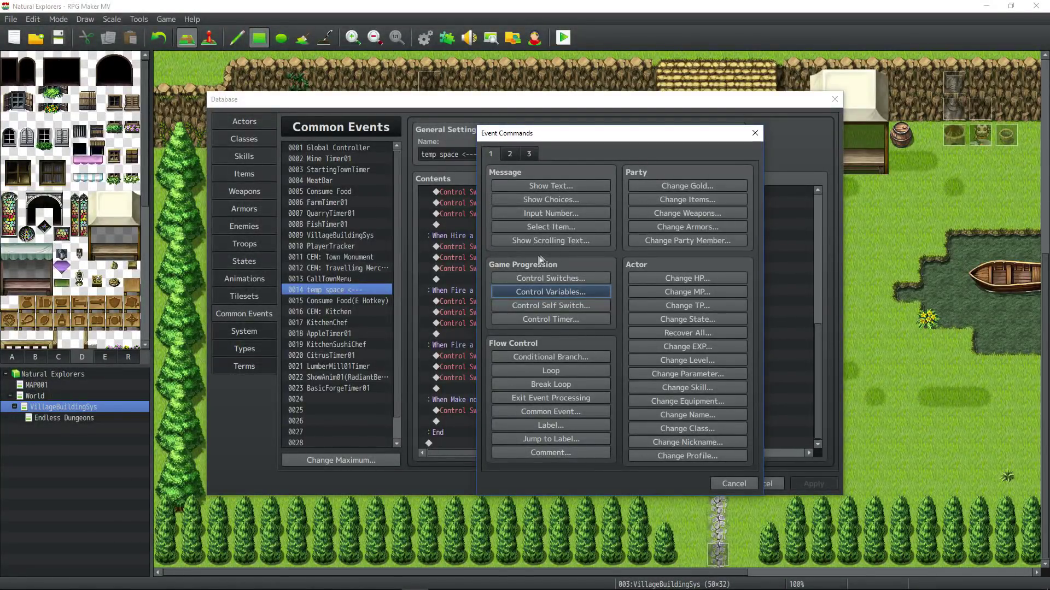
click(569, 277)
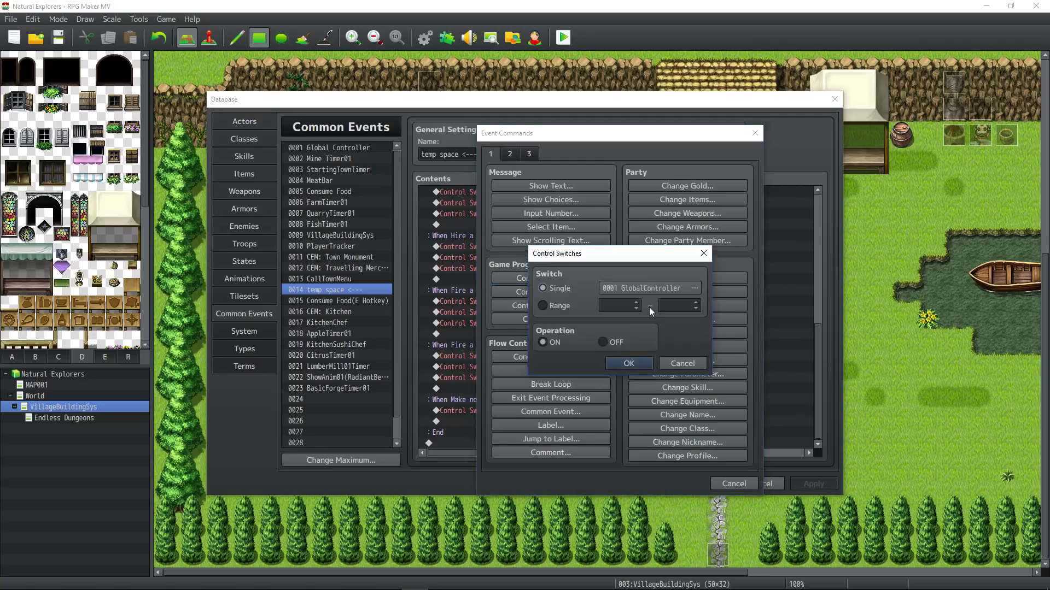
click(700, 291)
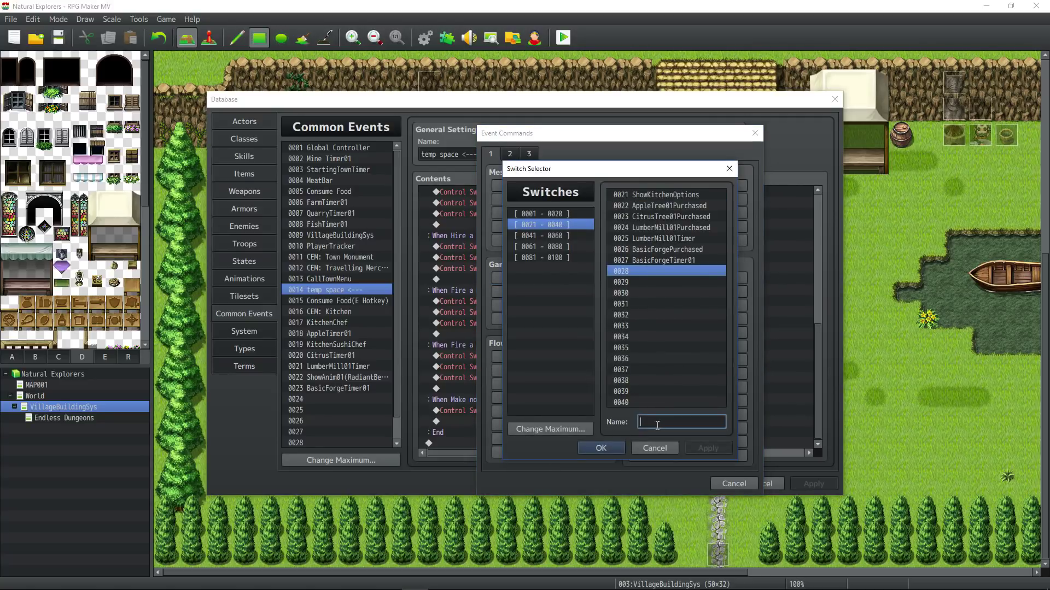
text(lding)
click(601, 447)
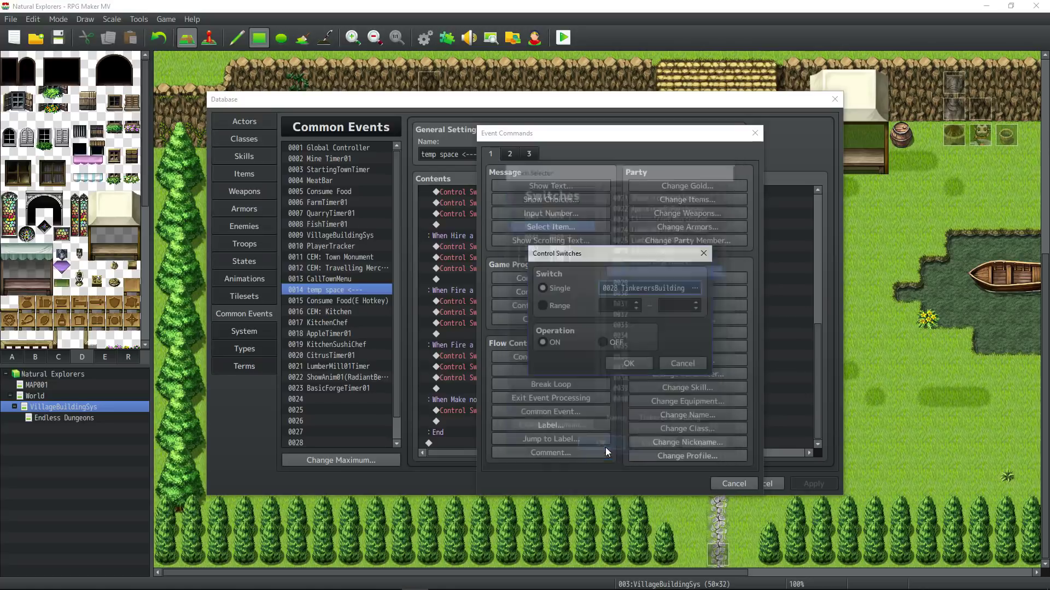
click(609, 363)
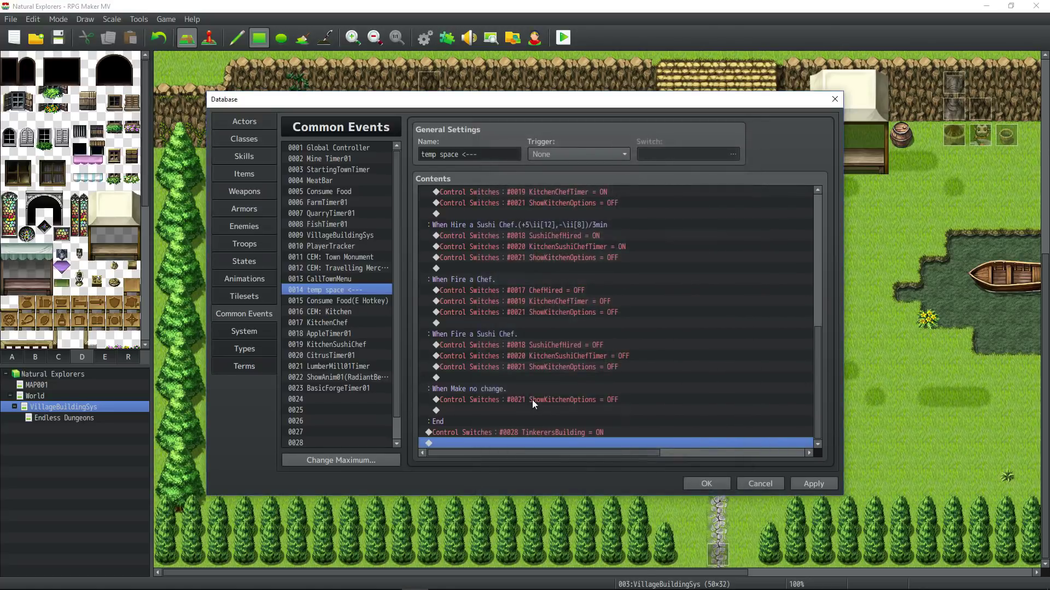
Delete the TinkerersBuilding switch command from common event 0014 and accept the database changes
click(526, 432)
key(Delete)
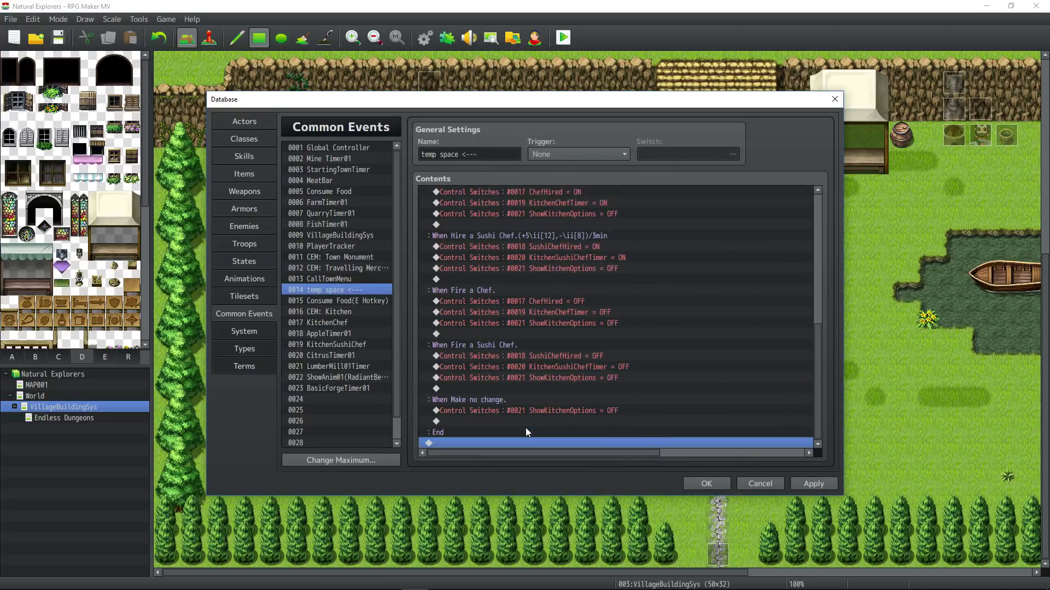
click(708, 484)
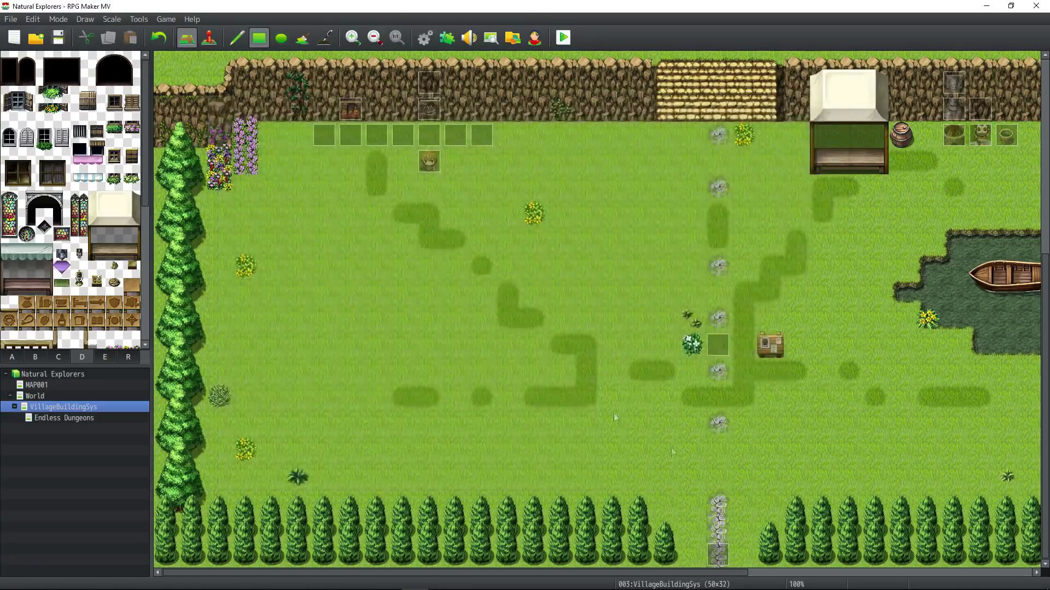
Start a new playtest and enter the village
click(563, 37)
key(Return)
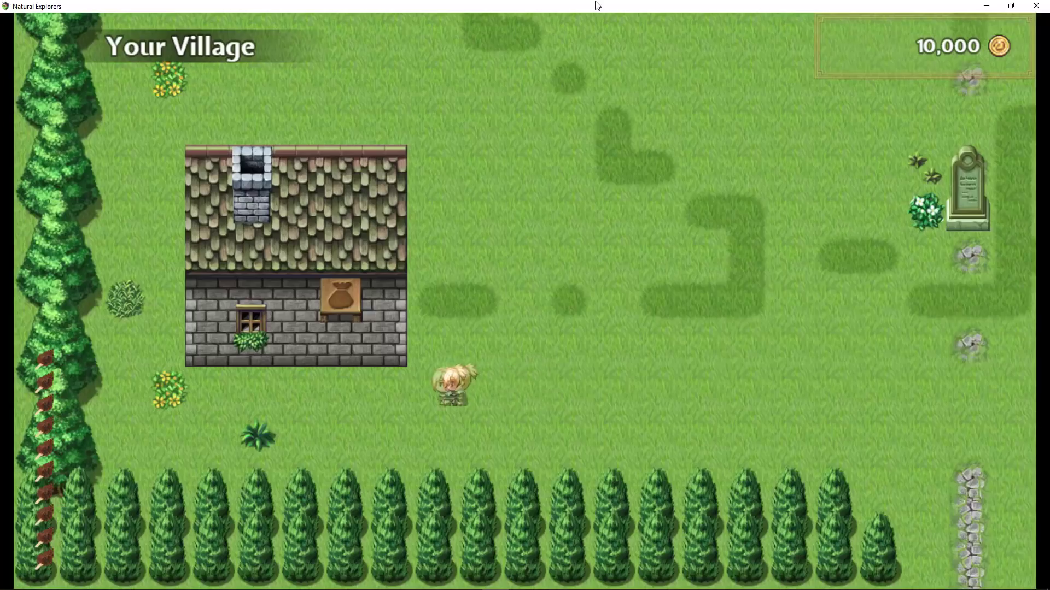
key(Down)
key(Down)
key(Return)
key(Down)
key(Down)
key(Down)
key(Down)
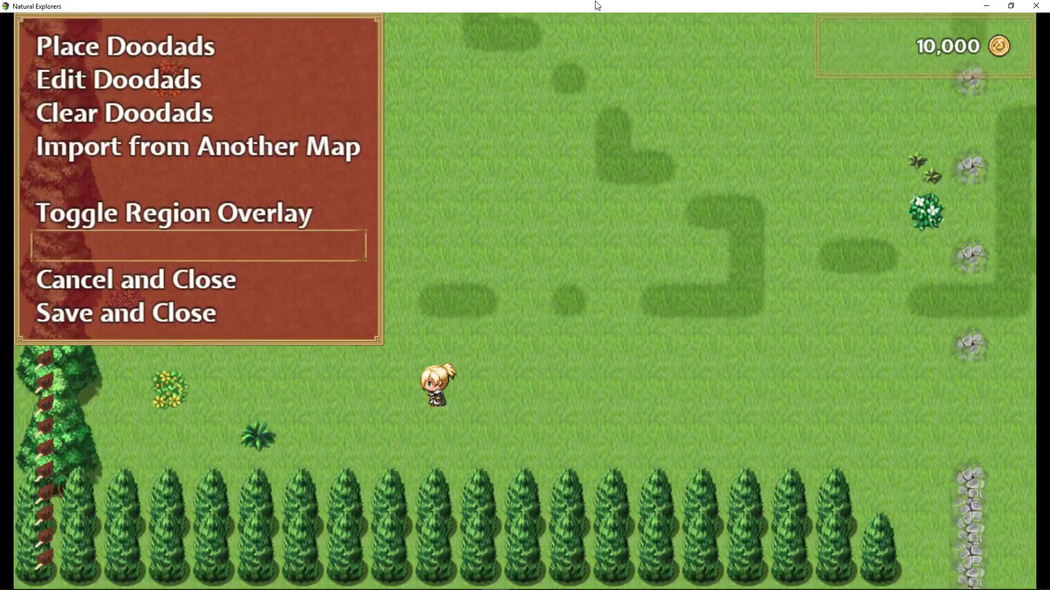
key(Down)
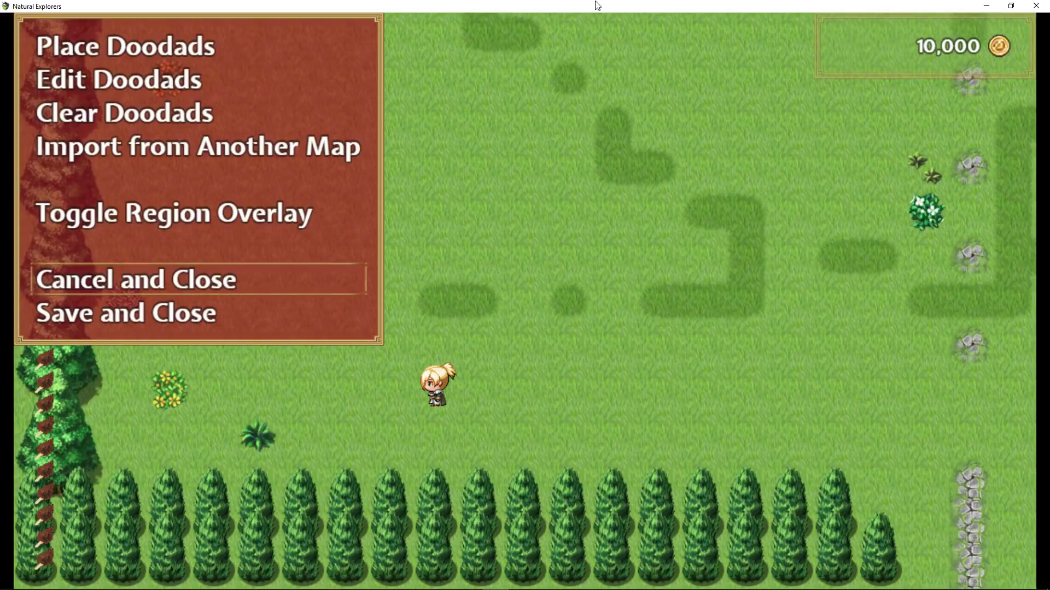
key(Return)
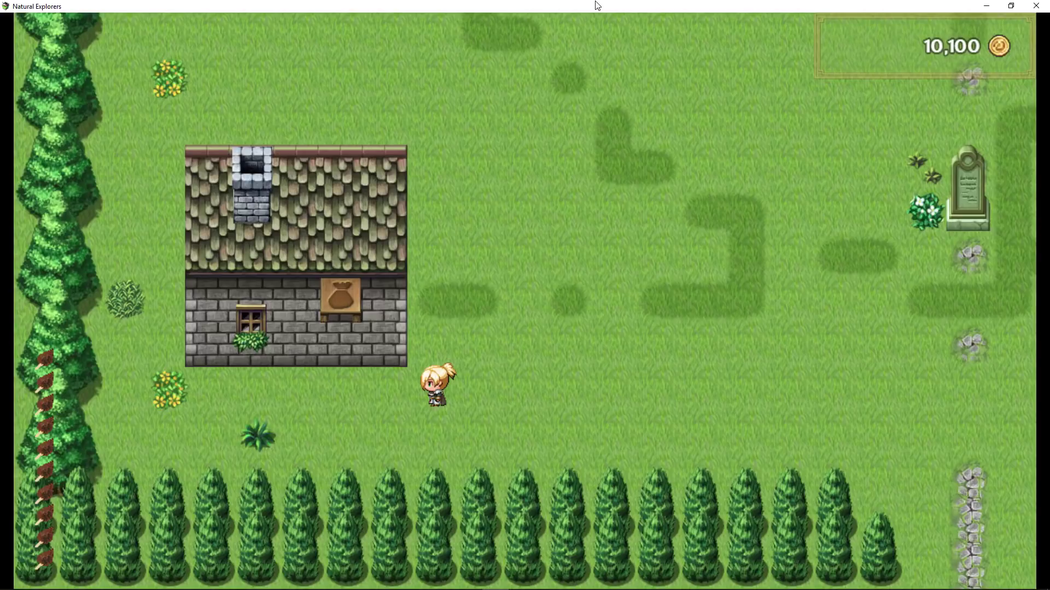
Open the doodad editor in the village and list the editable doodads on the character-level layer
key(Escape)
key(Escape)
key(F10)
key(Down)
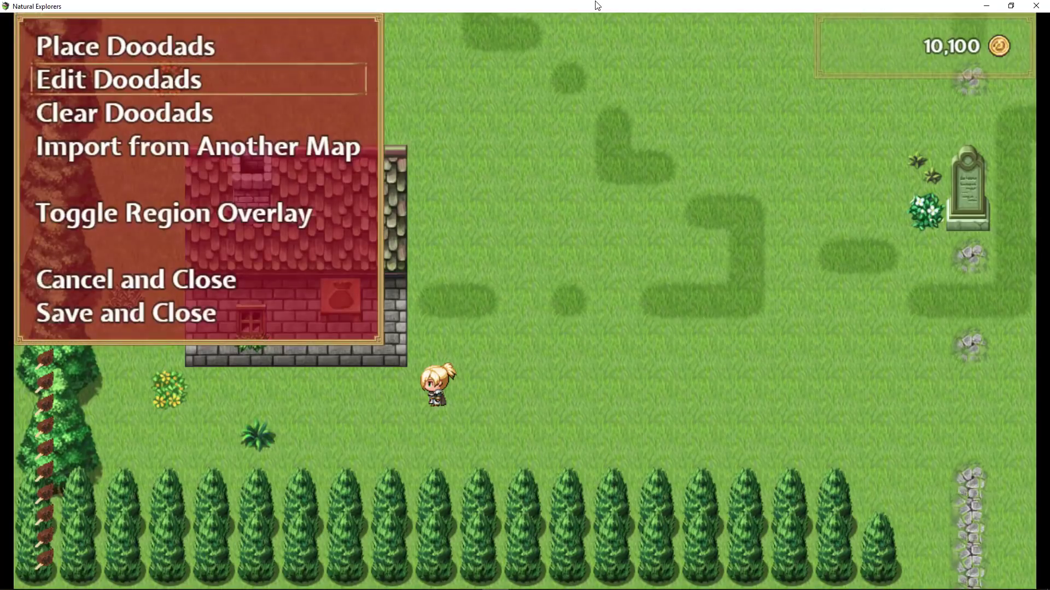
key(Return)
key(Down)
key(Return)
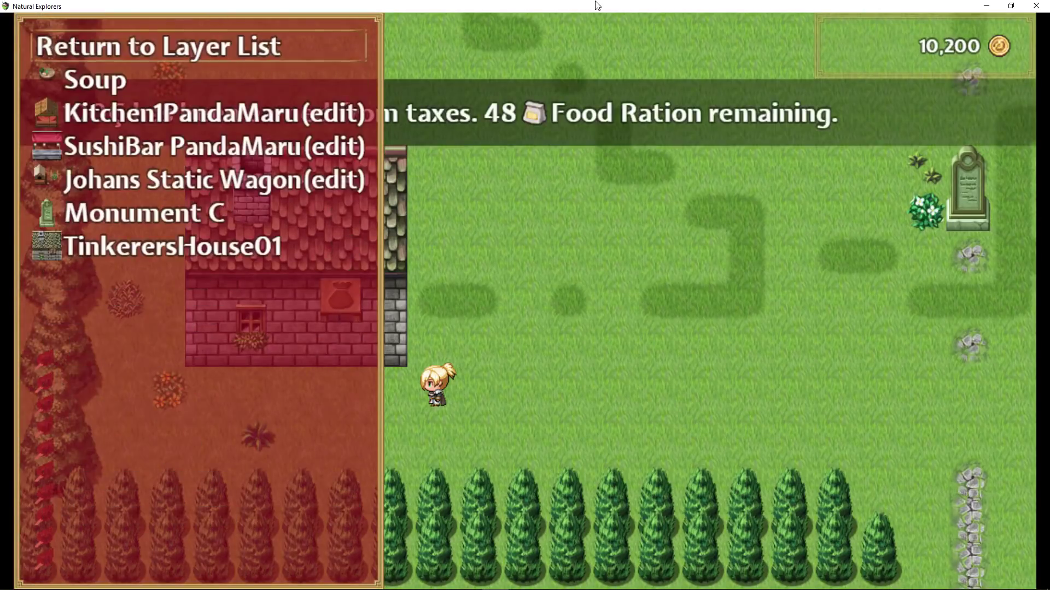
Make the TinkerersHouse01 doodad appear only when switch S0028 TinkerersBuilding is ON
key(Down)
key(Down)
key(Down)
key(Down)
key(Down)
key(Down)
key(Return)
key(Down)
key(Down)
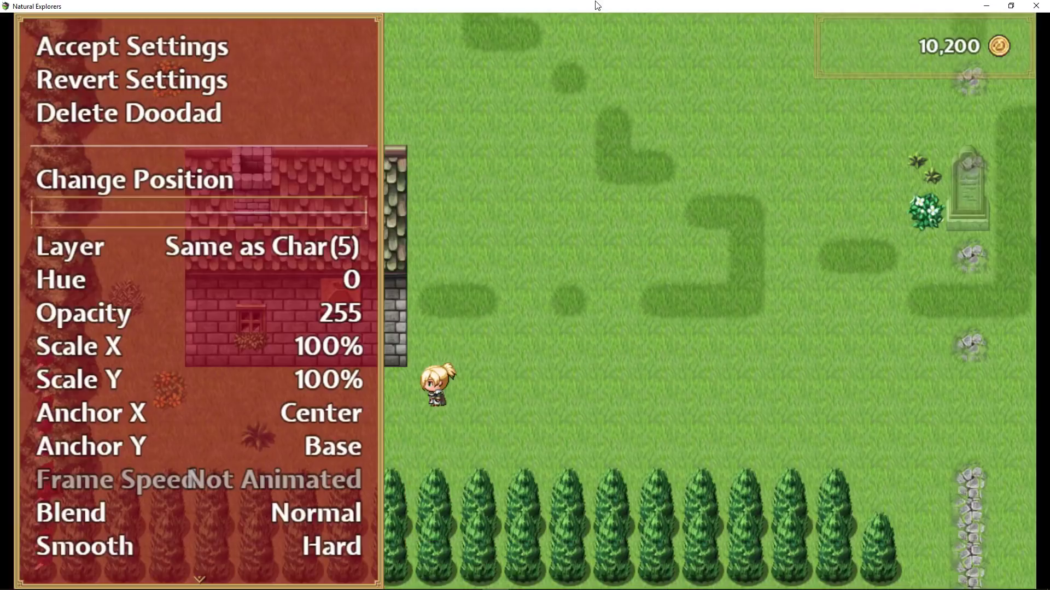
key(Down)
key(Down)
key(Down)
key(Down)
key(Down)
key(Down)
key(Down)
key(Down)
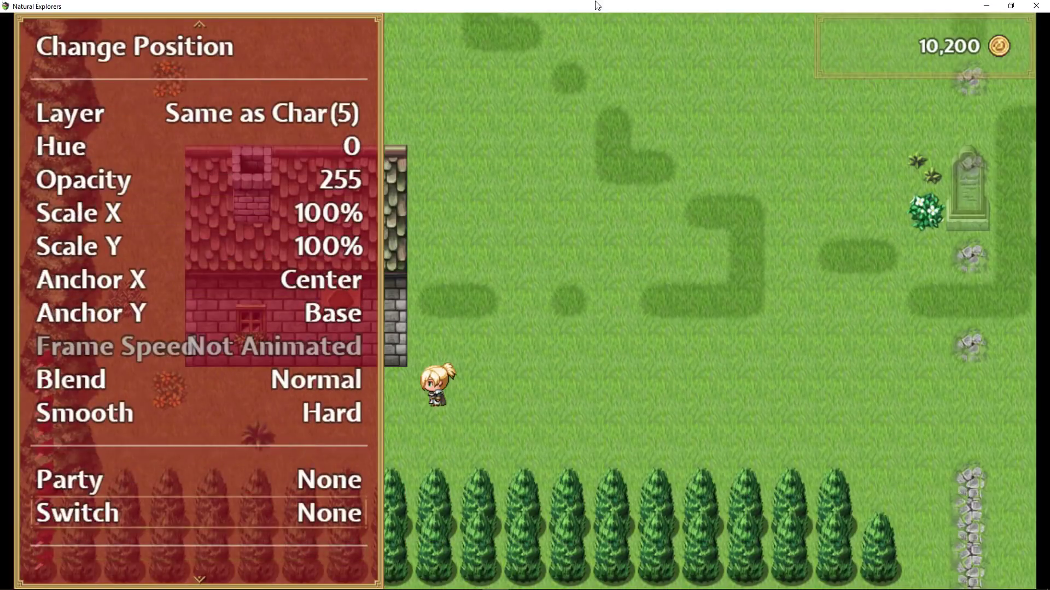
key(Return)
scroll(894, 546, down, 12)
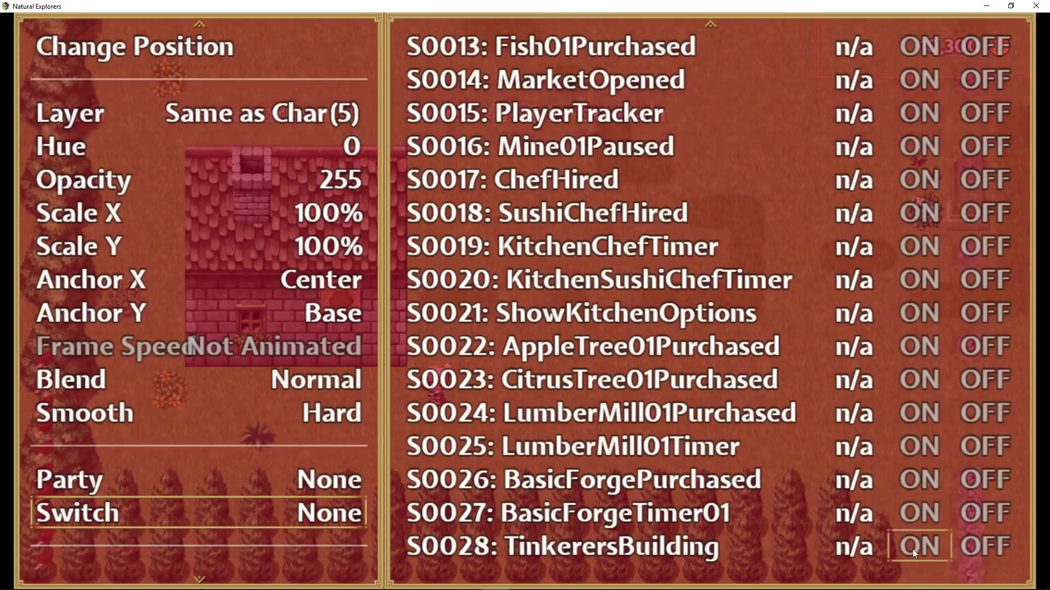
click(914, 549)
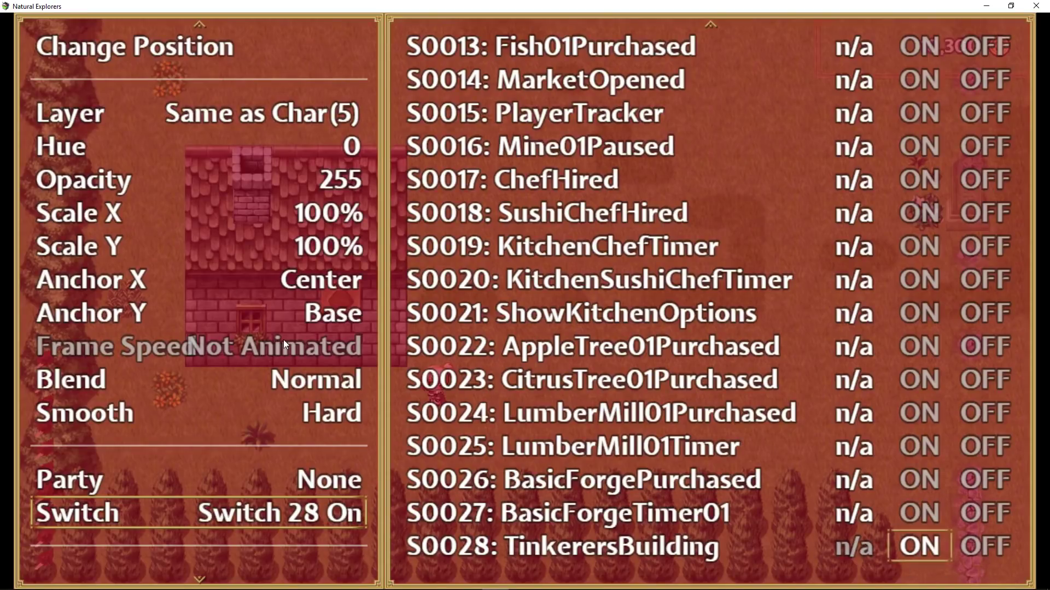
Accept the TinkerersHouse01 doodad's settings, then save the village's doodads and close the doodad editor
key(Escape)
scroll(189, 158, up, 4)
click(168, 48)
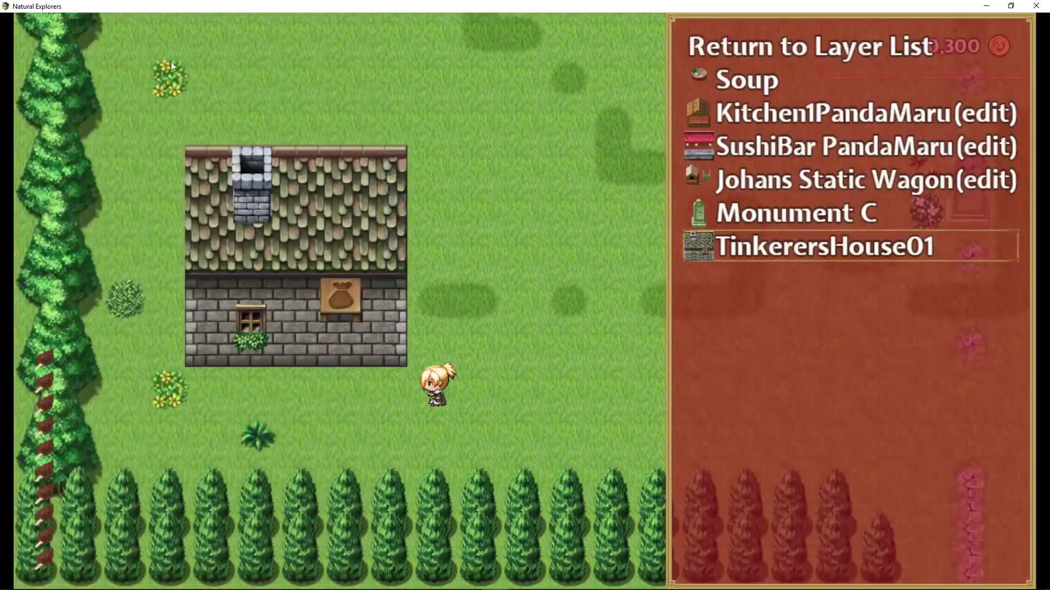
key(Escape)
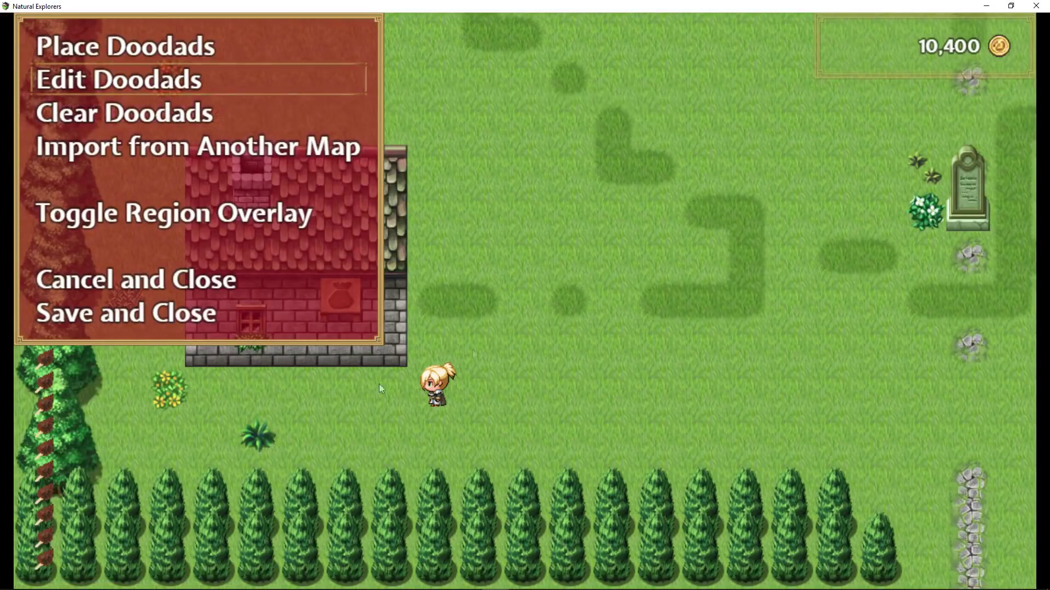
click(186, 318)
click(448, 249)
Walk the character across the tinkerer's house site to check the doodad's visibility and the ground's passability
key(Left)
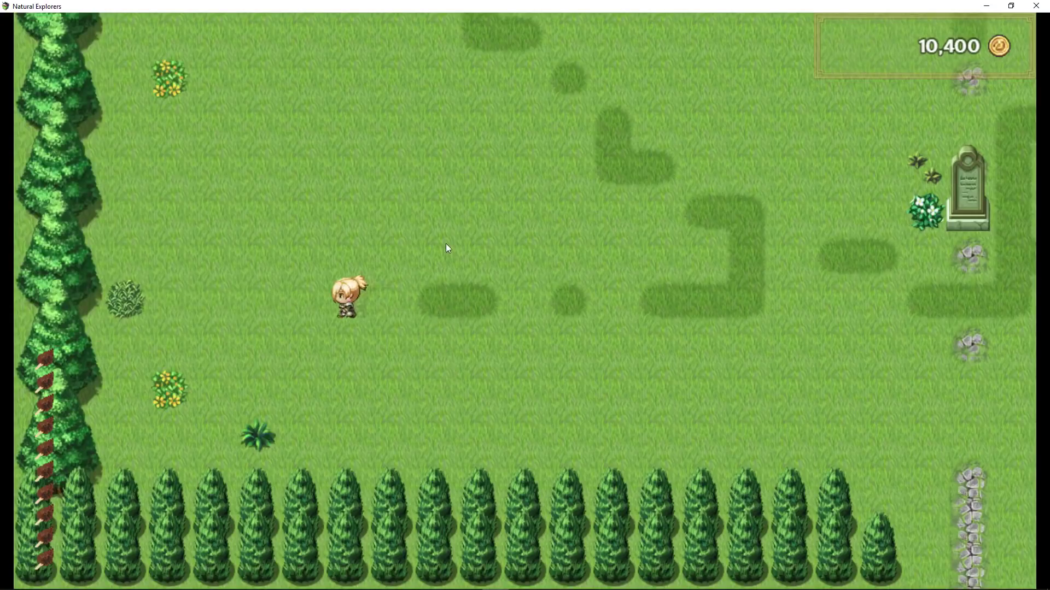
key(Up)
key(Left)
key(Right)
key(Down)
key(Left)
key(Left)
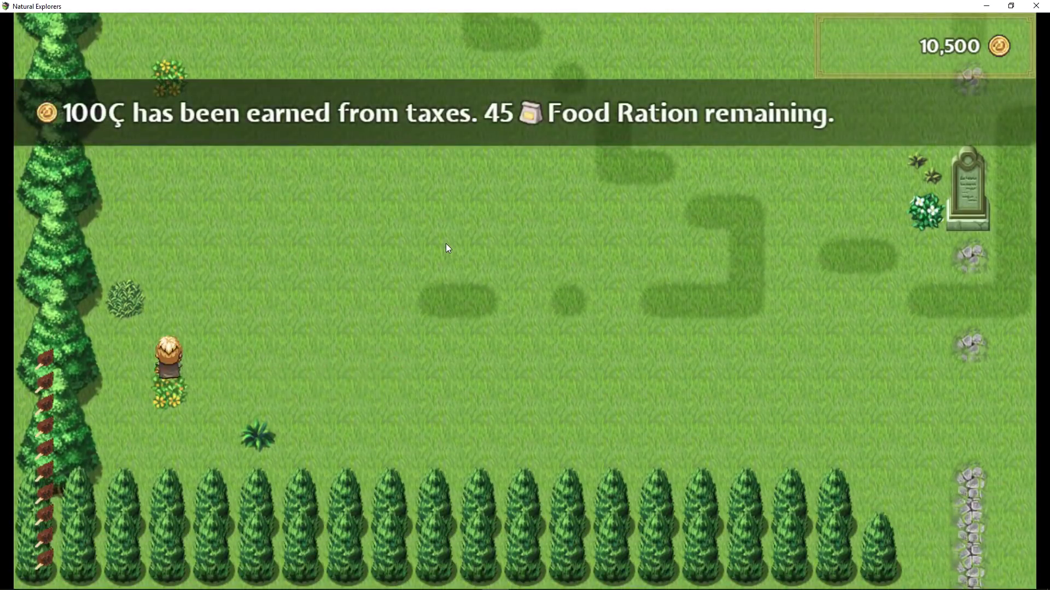
key(Up)
key(Right)
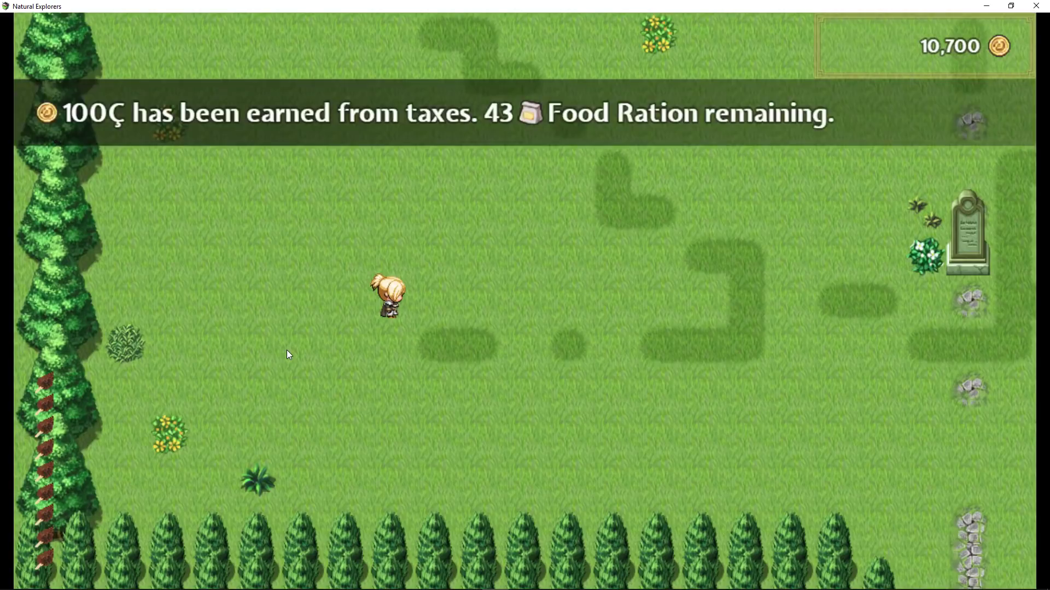
key(Right)
key(Up)
key(Down)
key(Left)
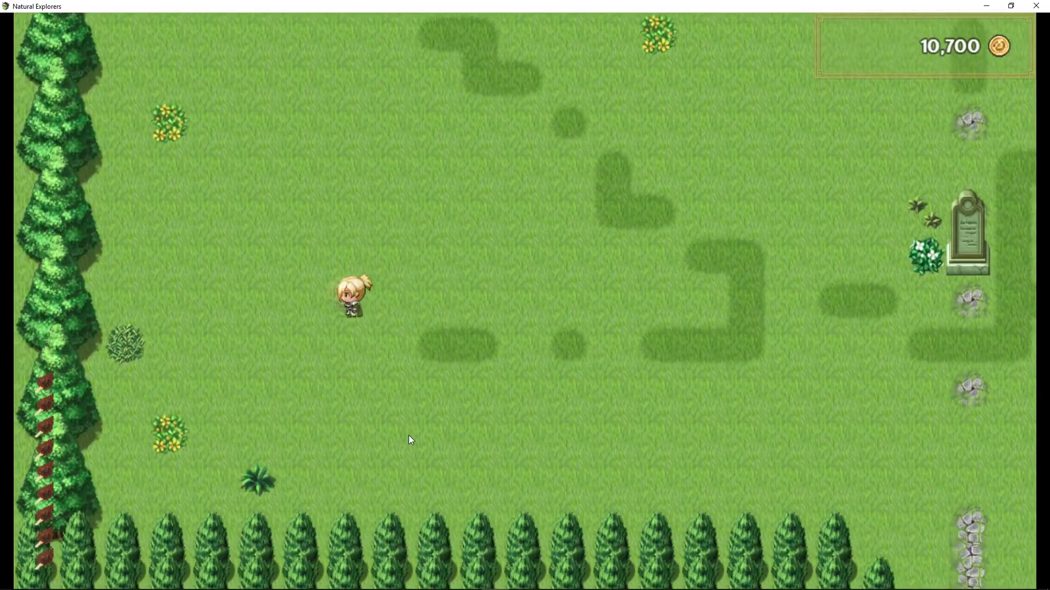
key(Down)
key(Right)
key(Up)
key(Right)
key(Left)
key(Up)
key(Left)
key(Down)
key(Right)
key(Up)
key(Left)
key(Down)
key(Right)
key(Up)
key(Up)
key(Left)
key(Down)
key(Right)
key(Up)
key(Down)
key(Left)
key(Right)
key(Right)
key(Left)
key(Right)
key(Right)
key(Left)
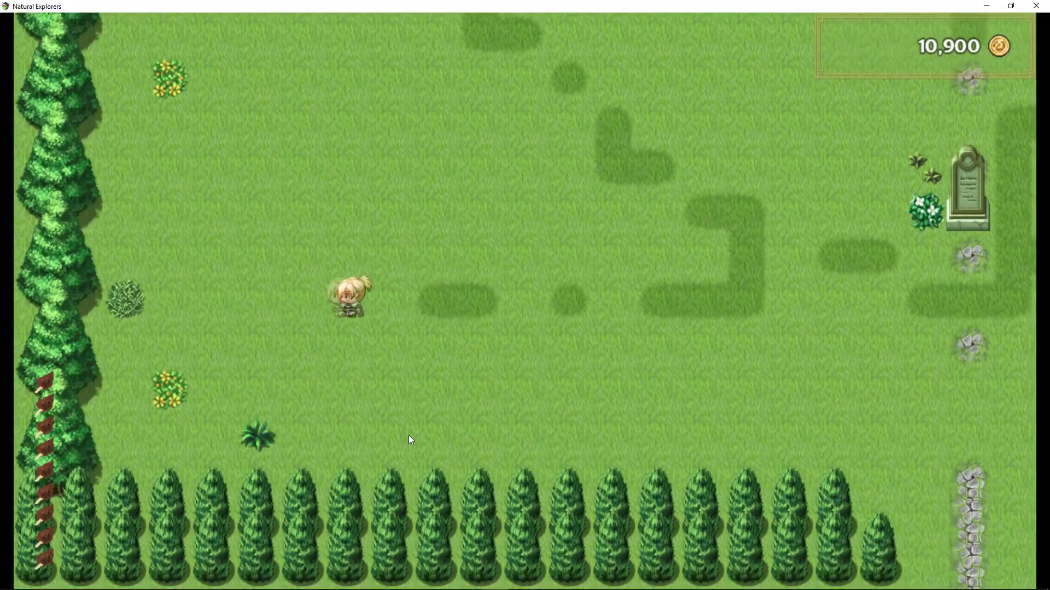
key(Left)
key(Up)
key(Up)
key(Right)
key(Down)
key(Left)
key(Up)
key(Right)
key(Up)
key(Right)
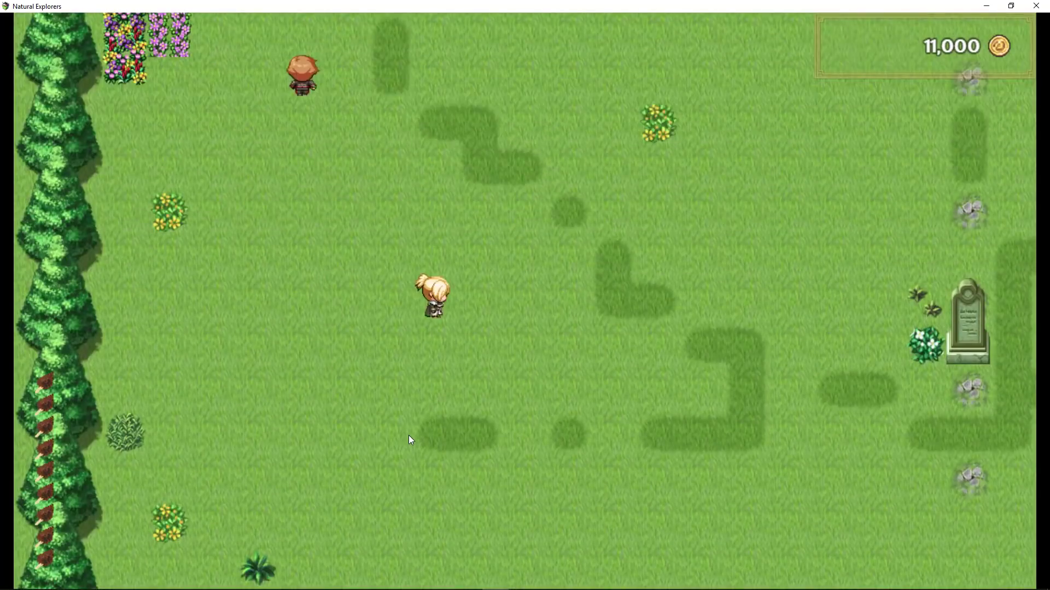
key(Down)
key(Left)
key(Up)
key(Left)
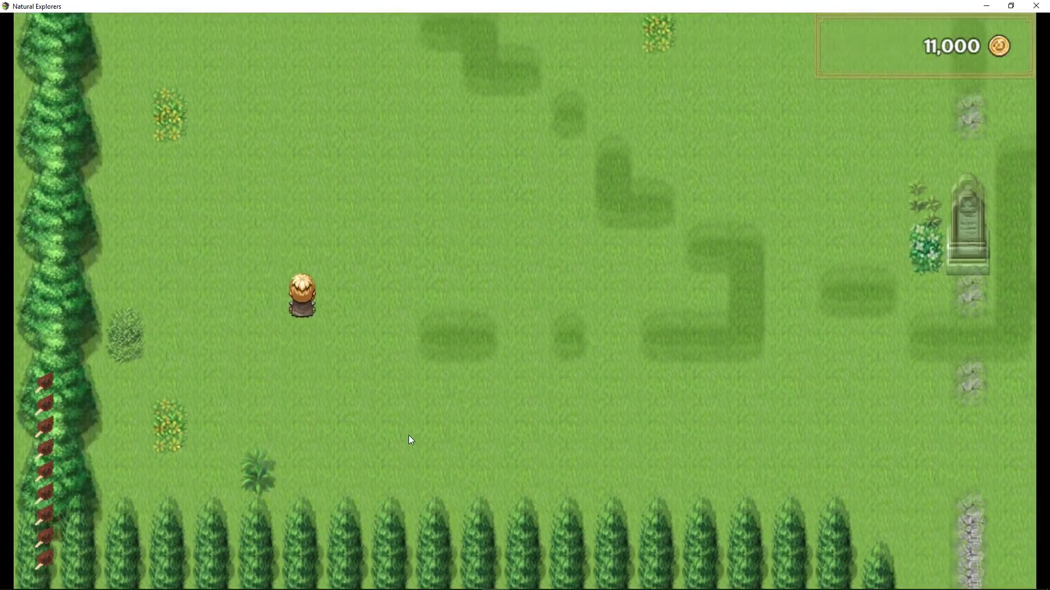
key(Down)
key(Right)
key(Up)
key(Left)
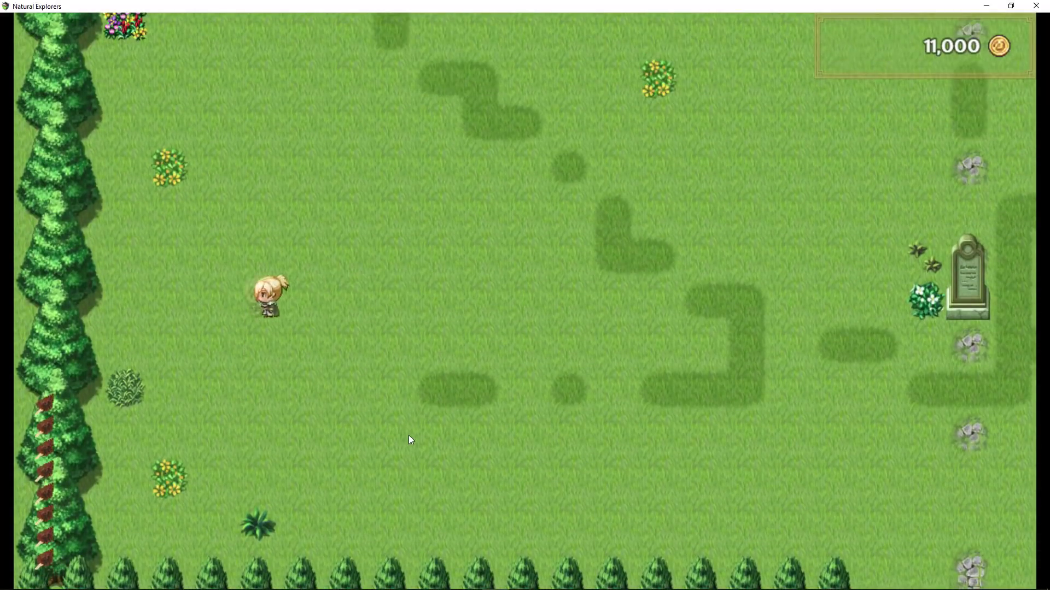
key(Down)
key(Right)
key(Up)
key(Left)
key(Right)
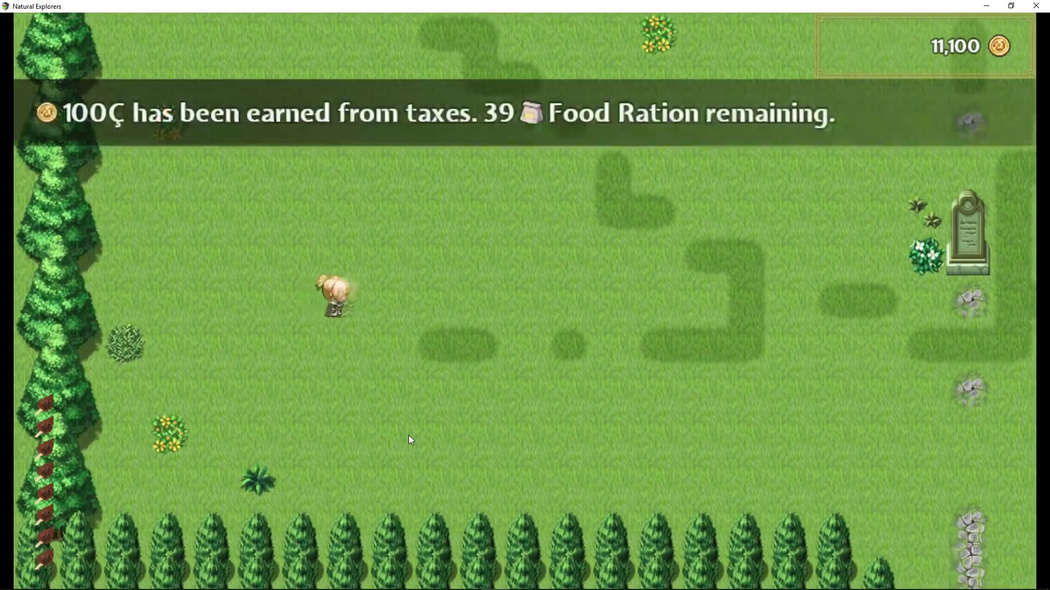
key(Up)
key(Right)
key(Right)
key(Up)
key(Left)
key(Up)
key(Left)
key(Down)
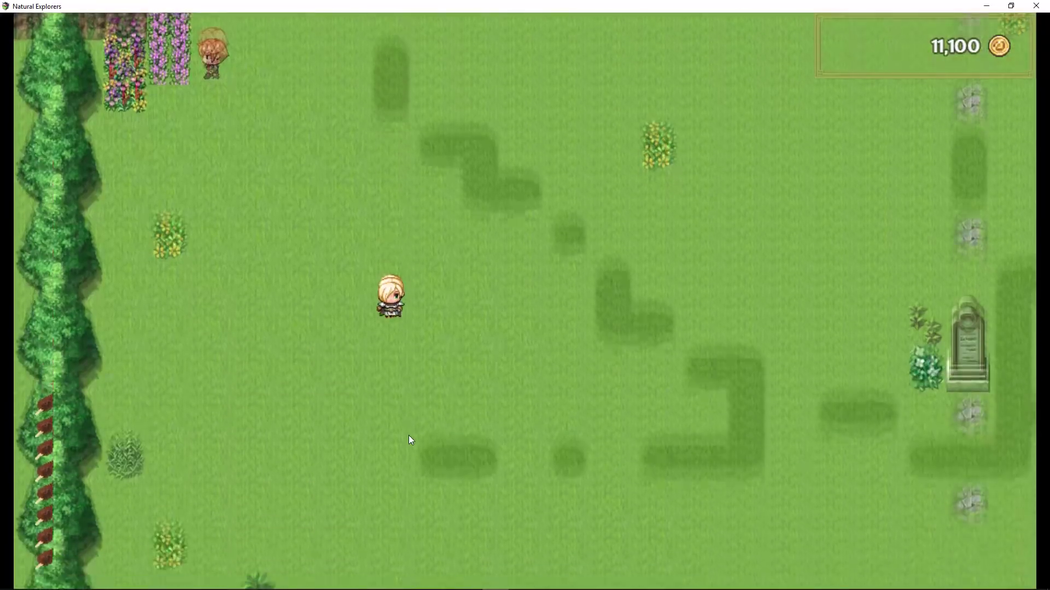
key(Left)
key(Up)
key(Right)
key(Up)
key(Left)
key(Down)
key(Left)
key(Up)
key(Right)
key(Down)
key(Left)
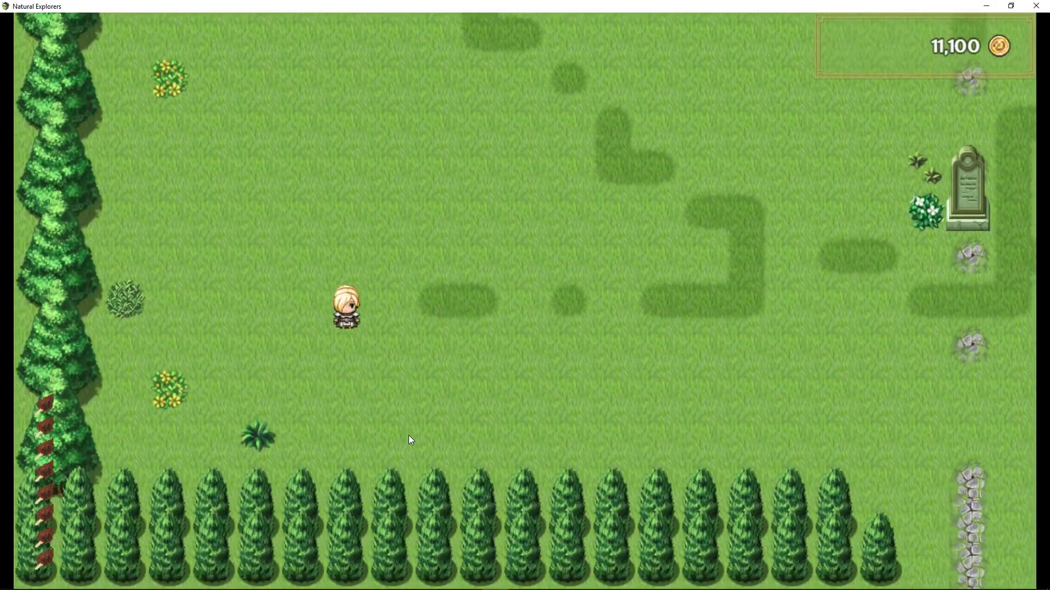
key(Up)
key(Right)
key(Down)
key(Left)
key(Up)
key(Right)
key(Right)
key(Down)
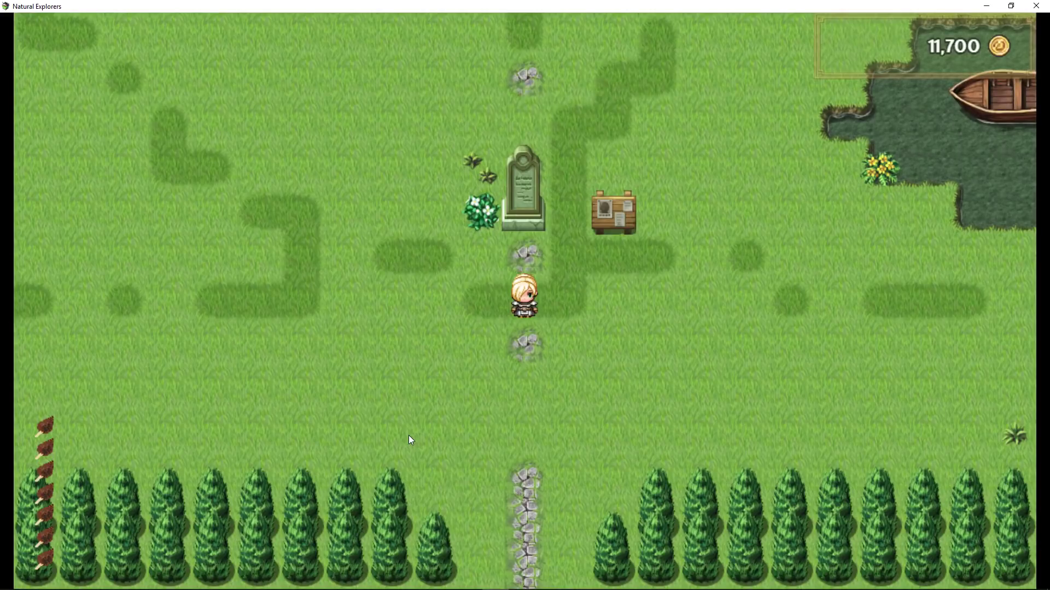
Walk to the red-haired villager near the tinkerer's house site, talk to him and close his dialogue
key(Up)
key(Left)
key(Up)
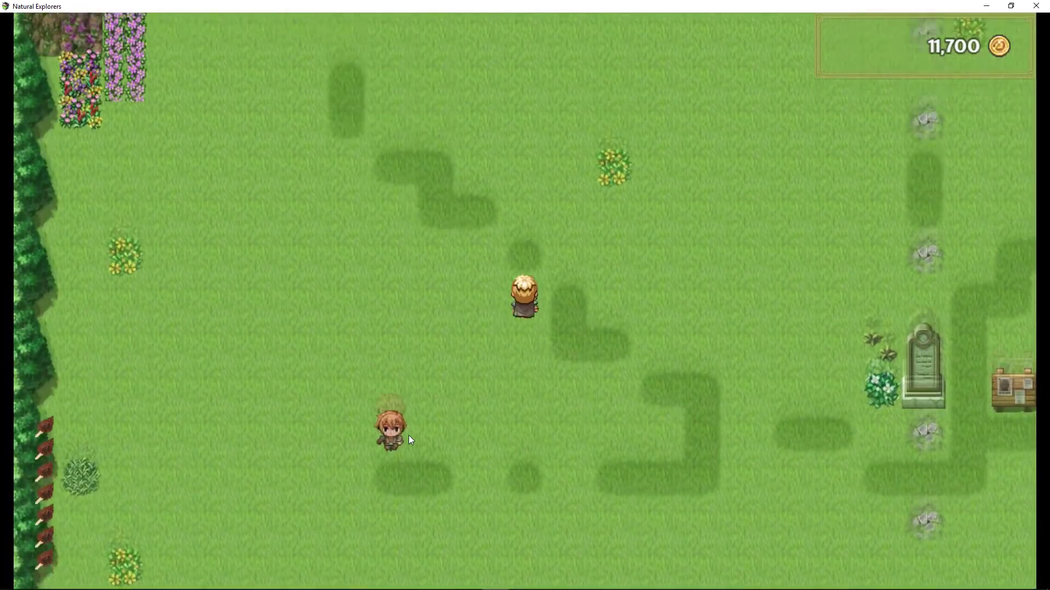
key(Left)
key(Down)
key(Return)
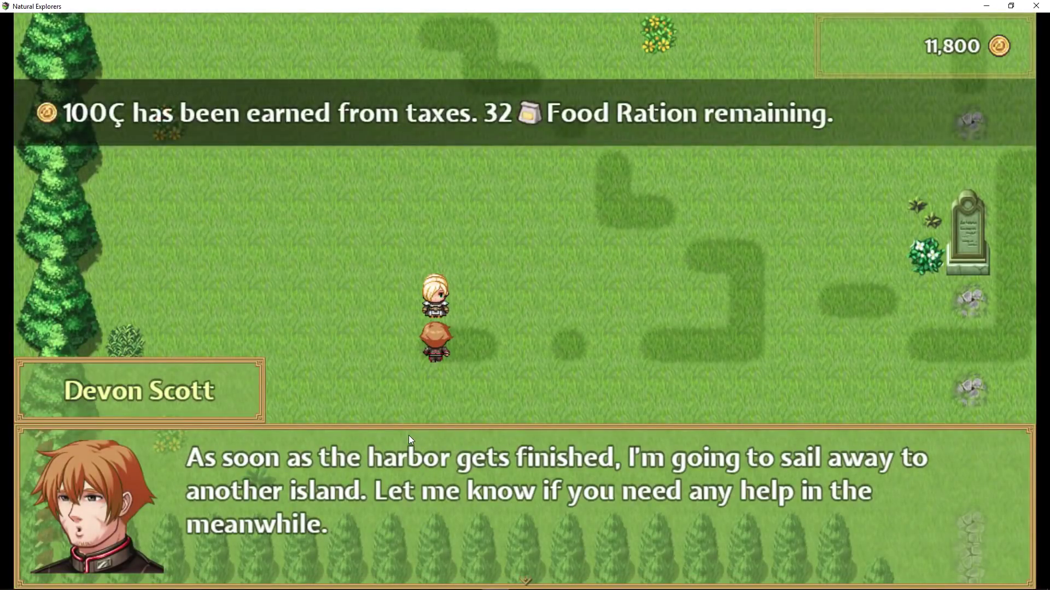
key(Return)
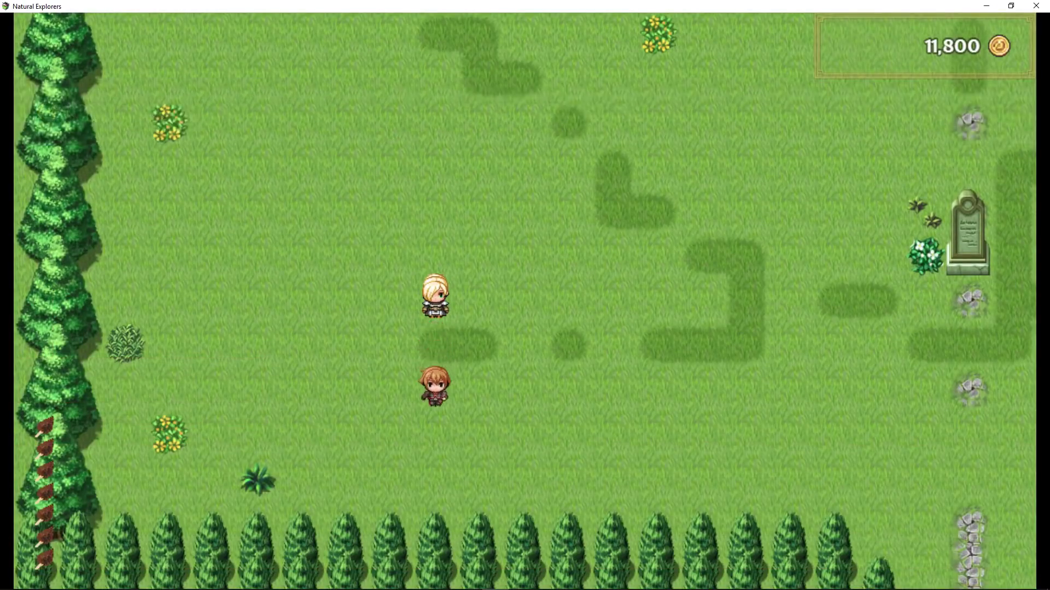